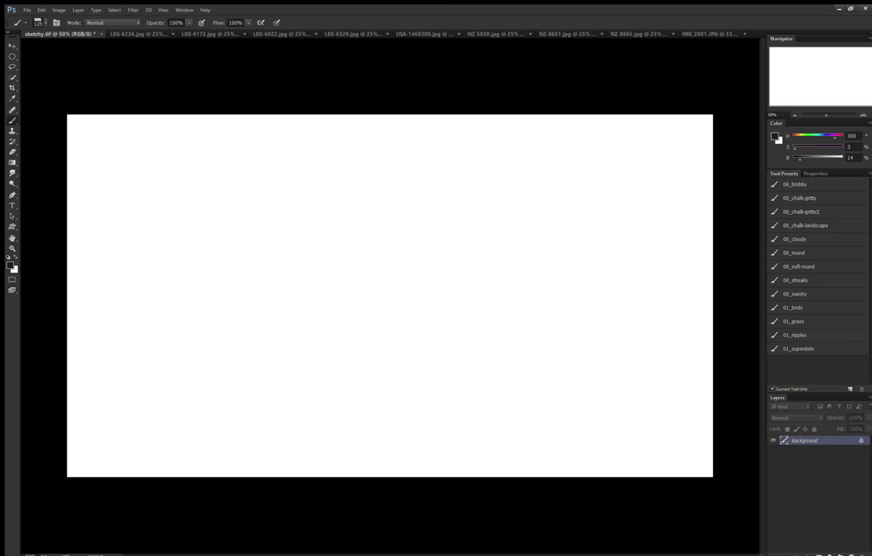
# Paste the USA-1460308.jpg storm-cloud photo into sketchy.tif as a new layer.
pyautogui.click(549, 294)
pyautogui.click(420, 34)
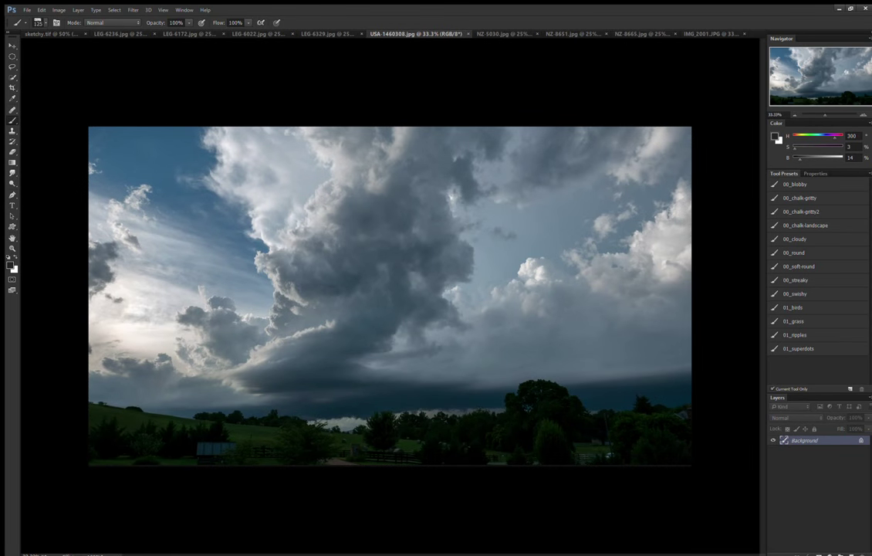
pyautogui.click(54, 33)
pyautogui.hotkey('ctrl', 'v')
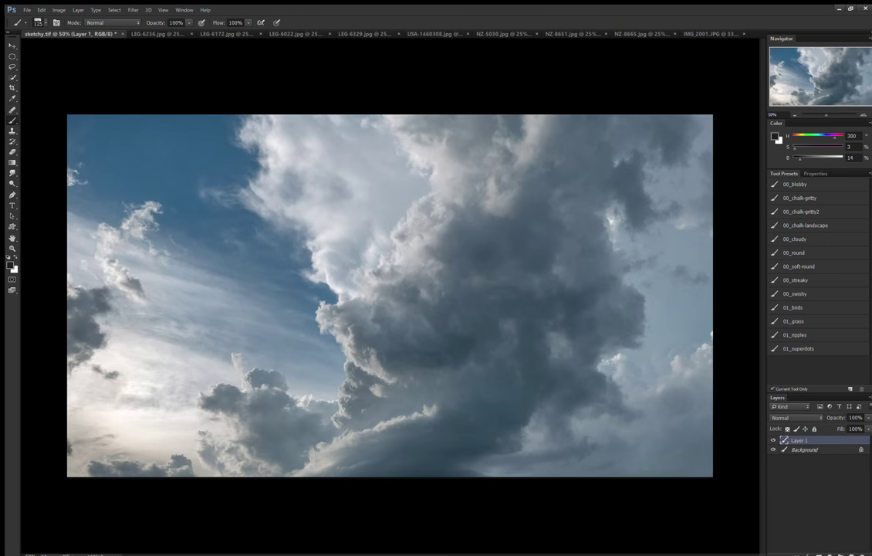
pyautogui.hotkey('ctrl', '-')
pyautogui.hotkey('ctrl', '-')
# Scale the cloud photo to about 52% and place it in the canvas's upper middle.
pyautogui.hotkey('ctrl', 't')
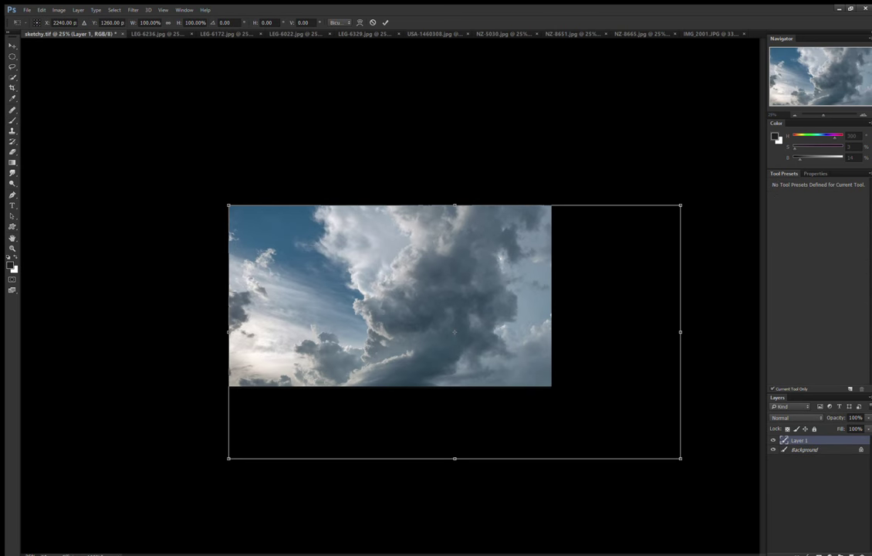
pyautogui.moveTo(680, 458); pyautogui.dragTo(551, 385)
pyautogui.moveTo(456, 332); pyautogui.dragTo(426, 271)
pyautogui.hotkey('ctrl', '-')
pyautogui.hotkey('ctrl', '+')
pyautogui.hotkey('ctrl', '+')
pyautogui.hotkey('ctrl', '+')
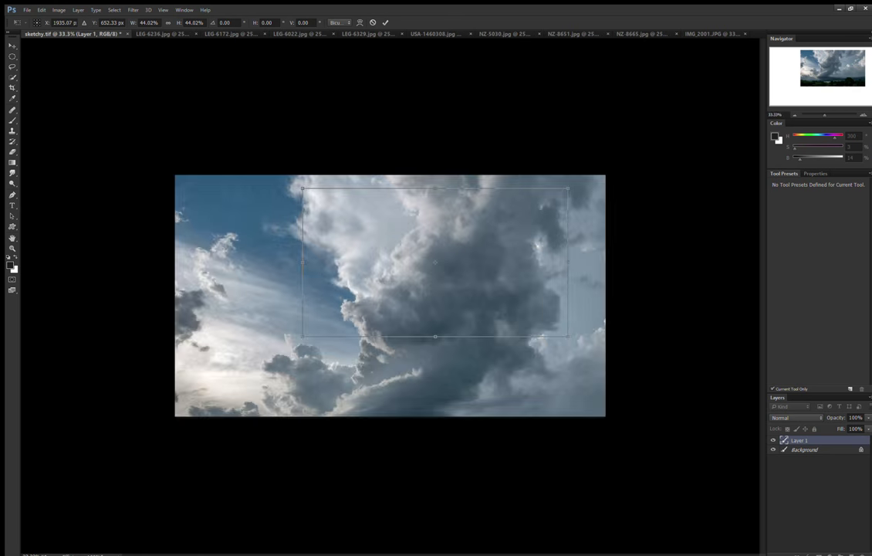
pyautogui.hotkey('ctrl', '+')
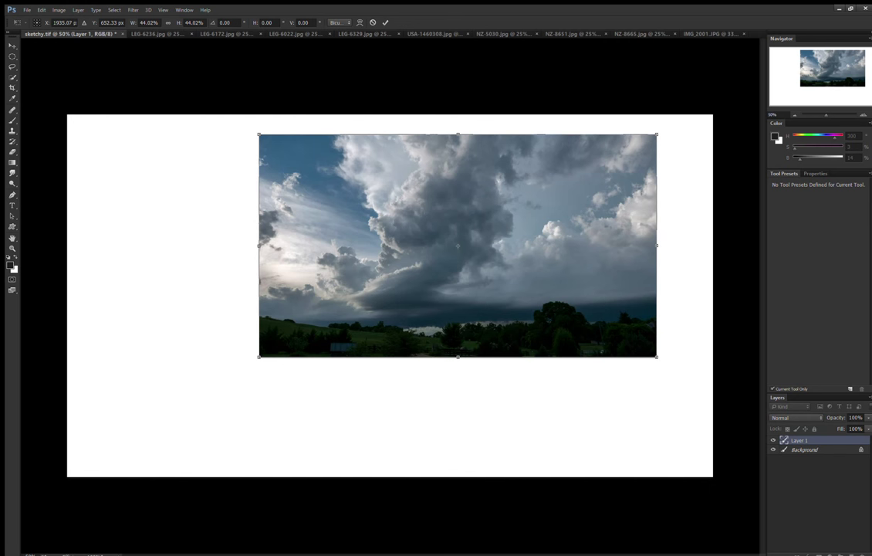
pyautogui.moveTo(657, 356); pyautogui.dragTo(697, 404)
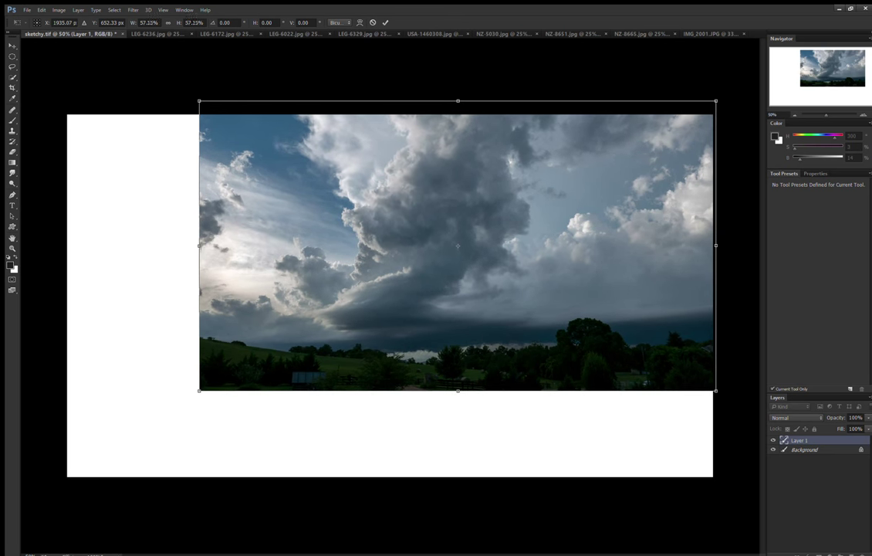
pyautogui.moveTo(438, 259); pyautogui.dragTo(432, 280)
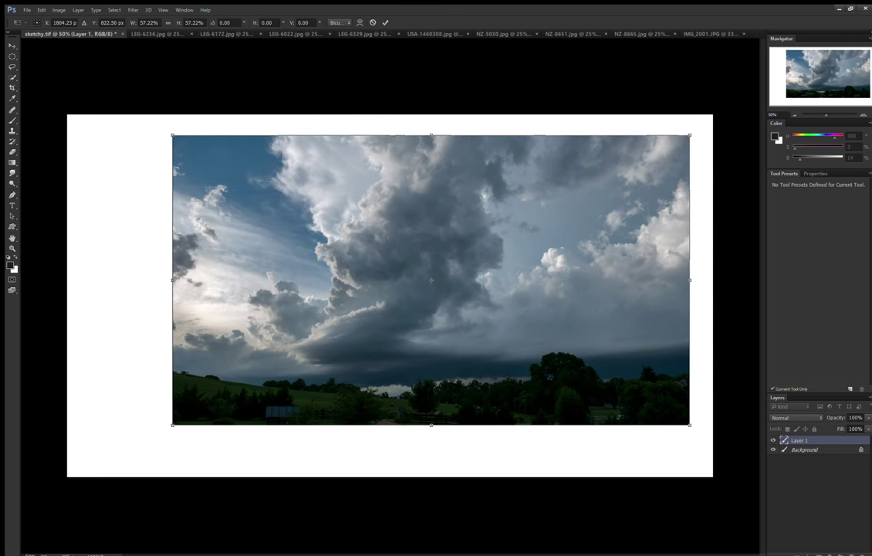
pyautogui.moveTo(690, 423); pyautogui.dragTo(642, 401)
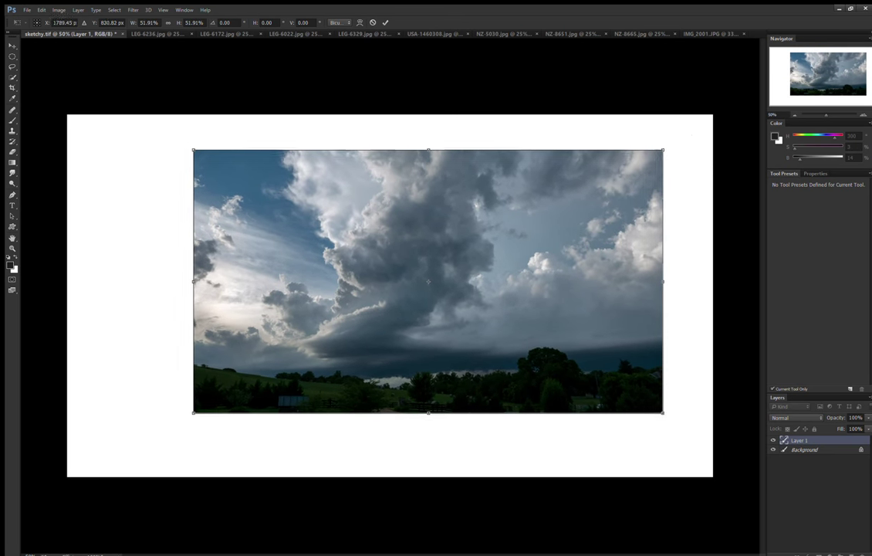
pyautogui.press('Return')
# Stretch a copied top sky strip up to the canvas top and merge it in.
pyautogui.press('b')
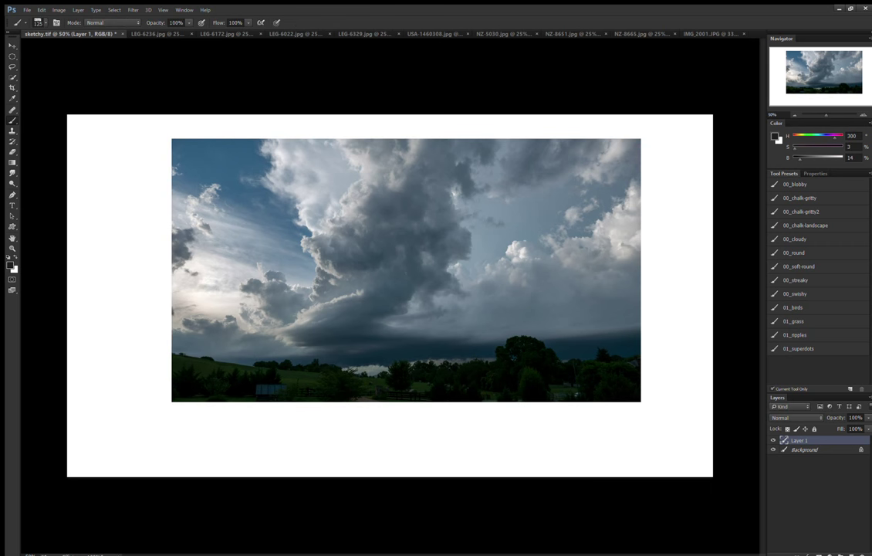
pyautogui.press('m')
pyautogui.hotkey('shift', 'm')
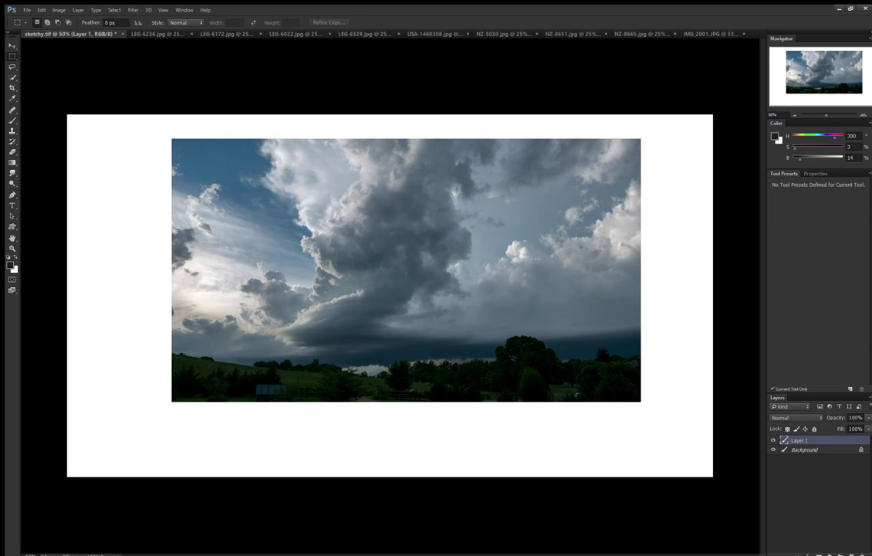
pyautogui.moveTo(364, 156); pyautogui.dragTo(662, 164)
pyautogui.hotkey('ctrl', 'd')
pyautogui.hotkey('ctrl', 'j')
pyautogui.hotkey('ctrl', 't')
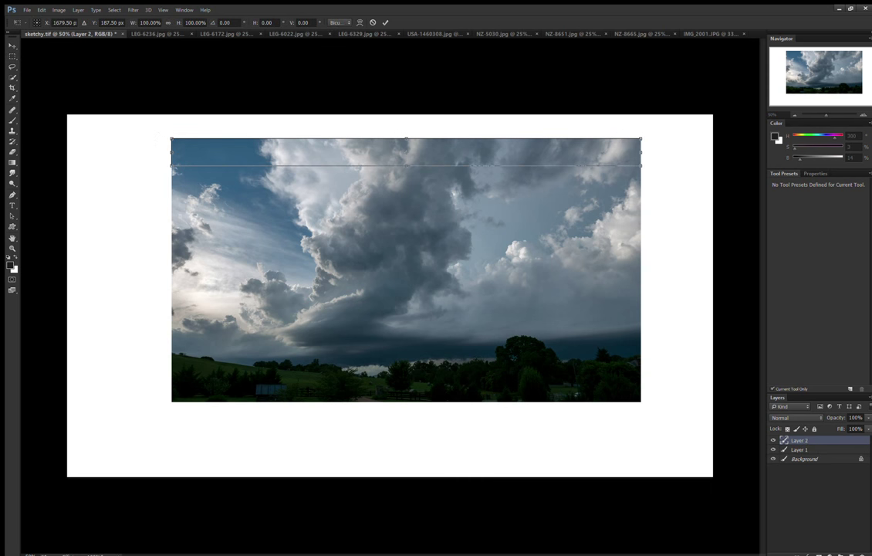
pyautogui.moveTo(406, 139); pyautogui.dragTo(406, 102)
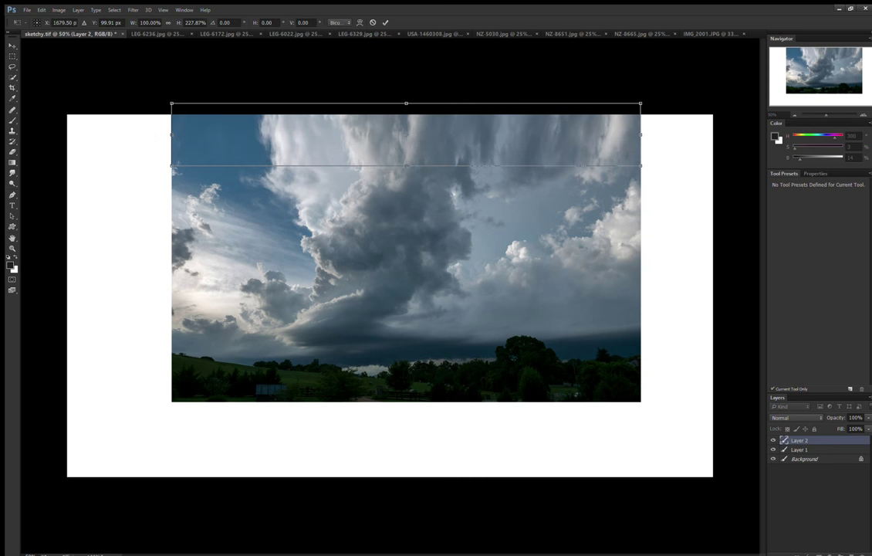
pyautogui.press('Return')
pyautogui.press('Delete')
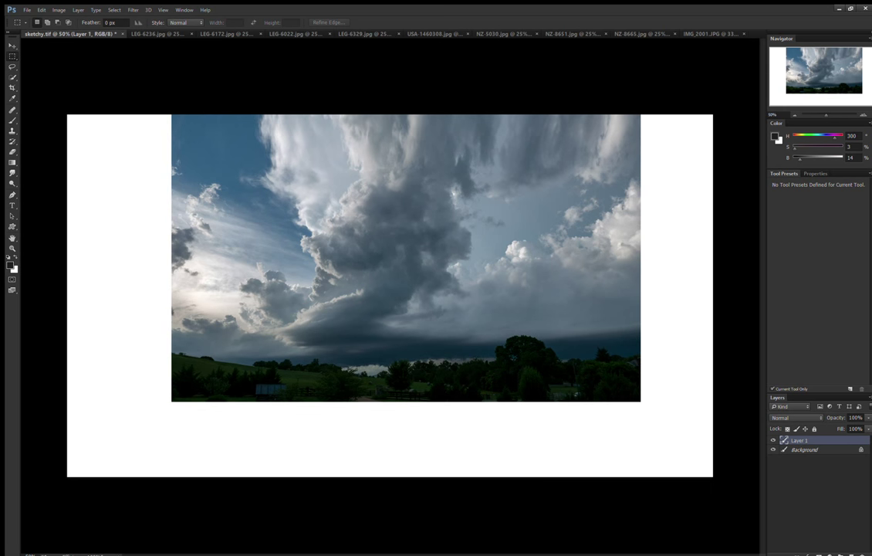
# Stretch a copied right-edge strip out to the canvas's right edge and merge it down.
pyautogui.moveTo(657, 115); pyautogui.dragTo(625, 430)
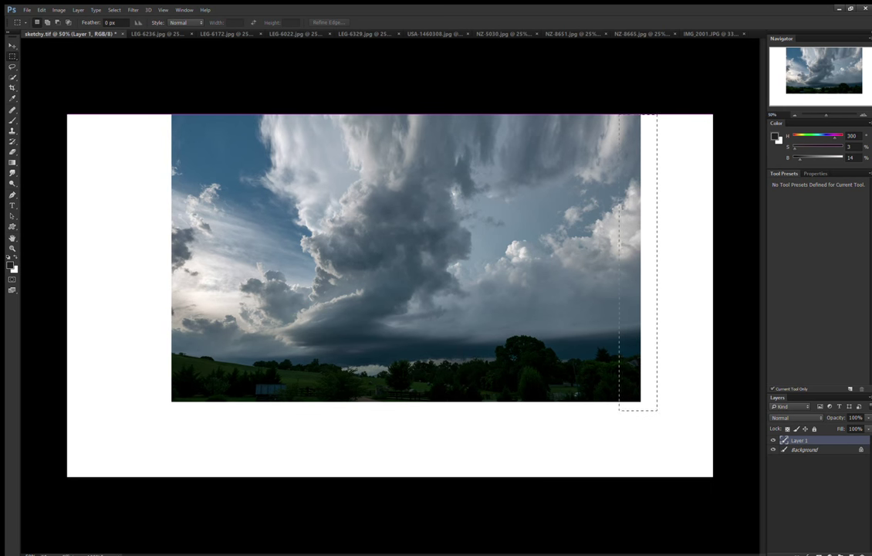
pyautogui.hotkey('ctrl', 'j')
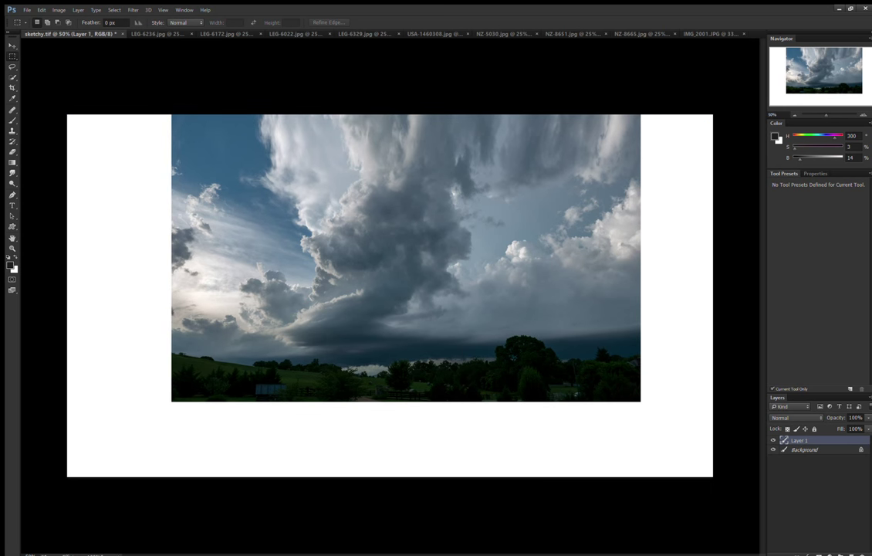
pyautogui.hotkey('ctrl', 't')
pyautogui.moveTo(639, 257); pyautogui.dragTo(732, 257)
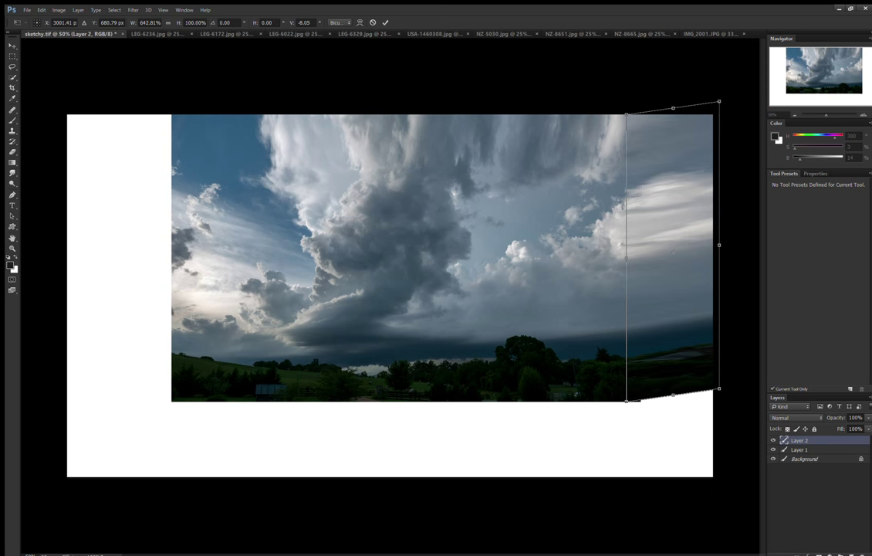
pyautogui.moveTo(732, 114); pyautogui.dragTo(744, 55)
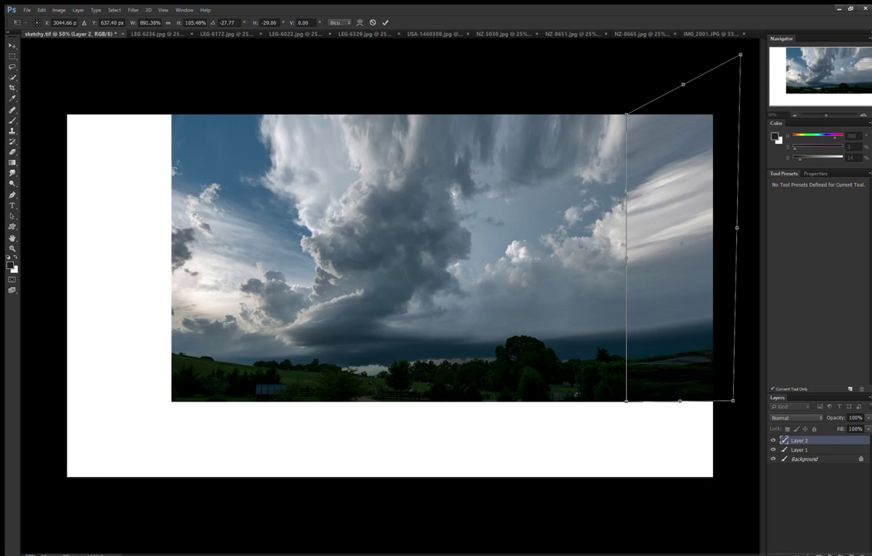
pyautogui.moveTo(732, 401); pyautogui.dragTo(764, 413)
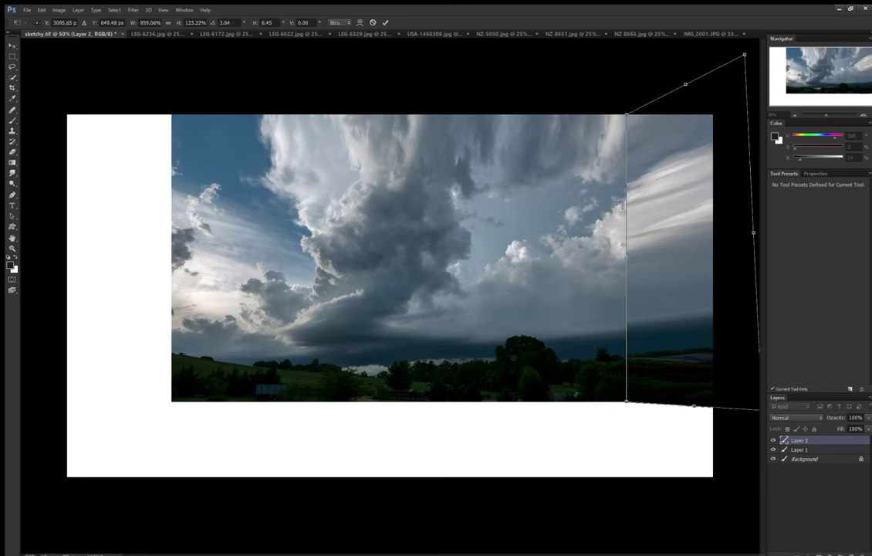
pyautogui.press('Return')
pyautogui.hotkey('ctrl', 'e')
# Stretch and skew a copied left-edge strip to the canvas's left edge and merge it down.
pyautogui.moveTo(159, 114); pyautogui.dragTo(191, 407)
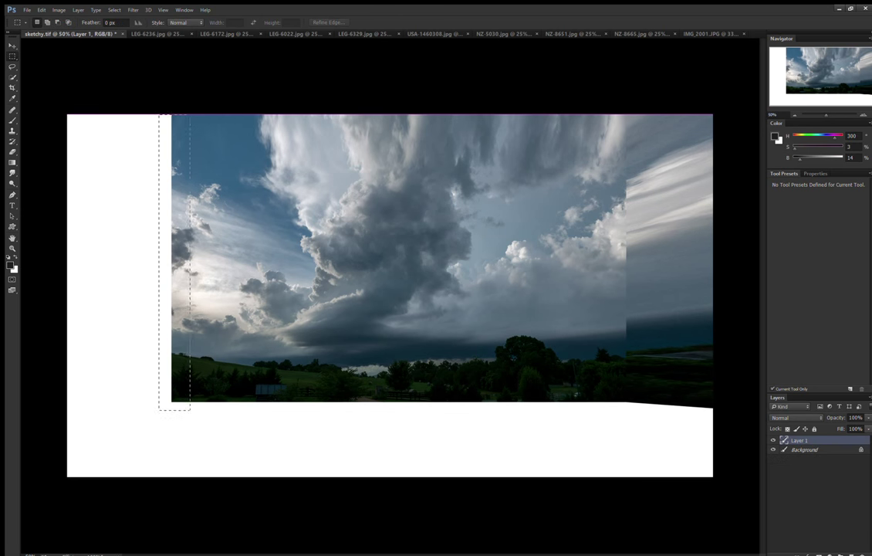
pyautogui.hotkey('ctrl', 'j')
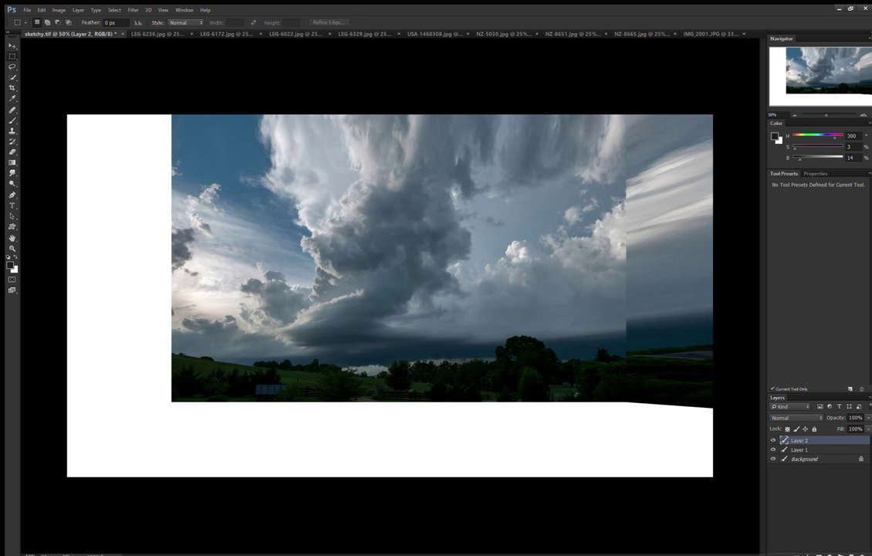
pyautogui.hotkey('ctrl', 't')
pyautogui.moveTo(172, 258); pyautogui.dragTo(61, 258)
pyautogui.moveTo(60, 115); pyautogui.dragTo(55, 85)
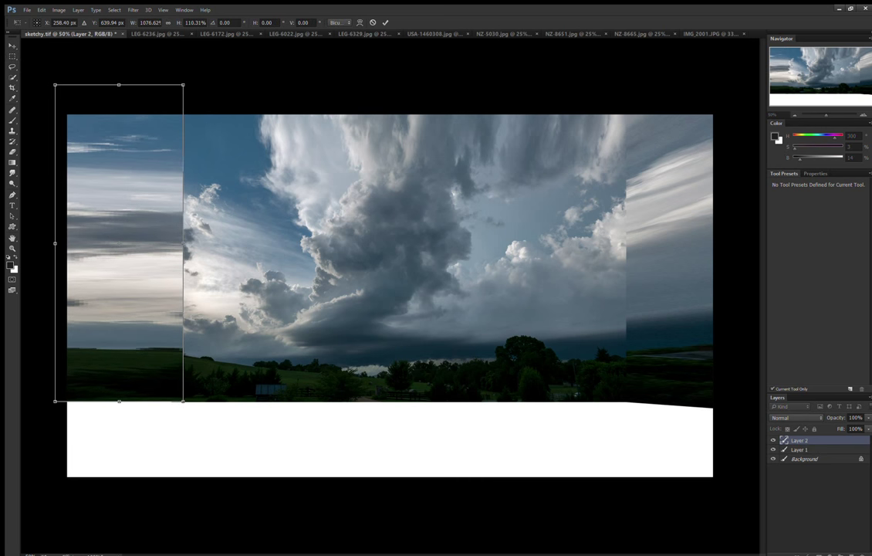
pyautogui.moveTo(182, 90); pyautogui.dragTo(182, 118)
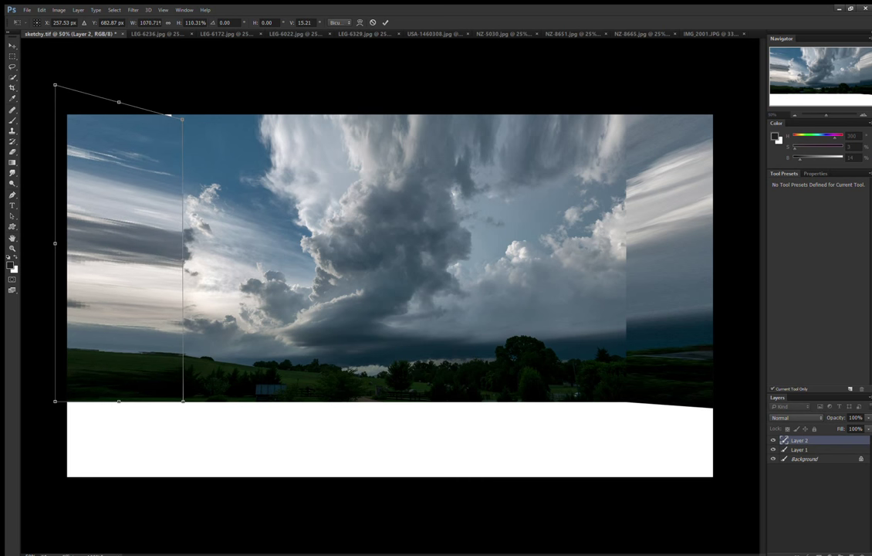
pyautogui.press('Return')
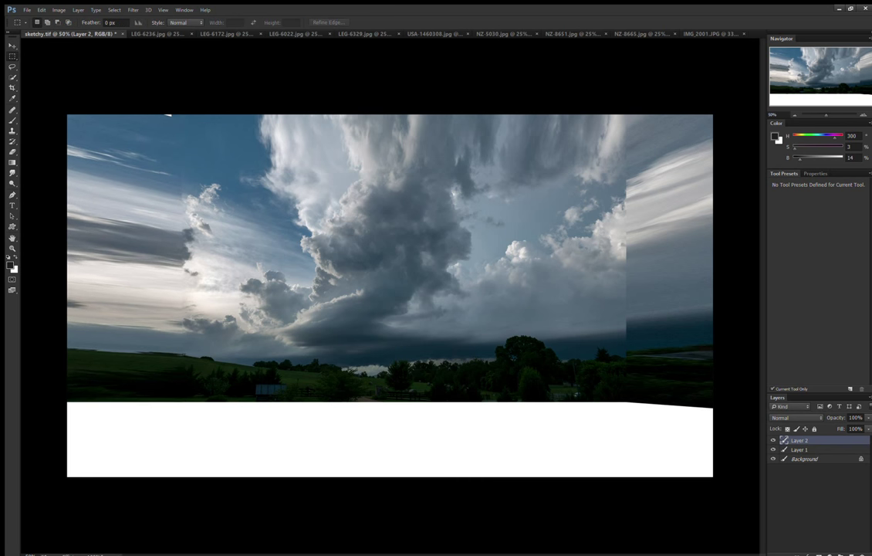
pyautogui.hotkey('ctrl', 'e')
# Paint over the right-side seam and blend it into the clouds with a size-250 Mixer Brush.
pyautogui.press('b')
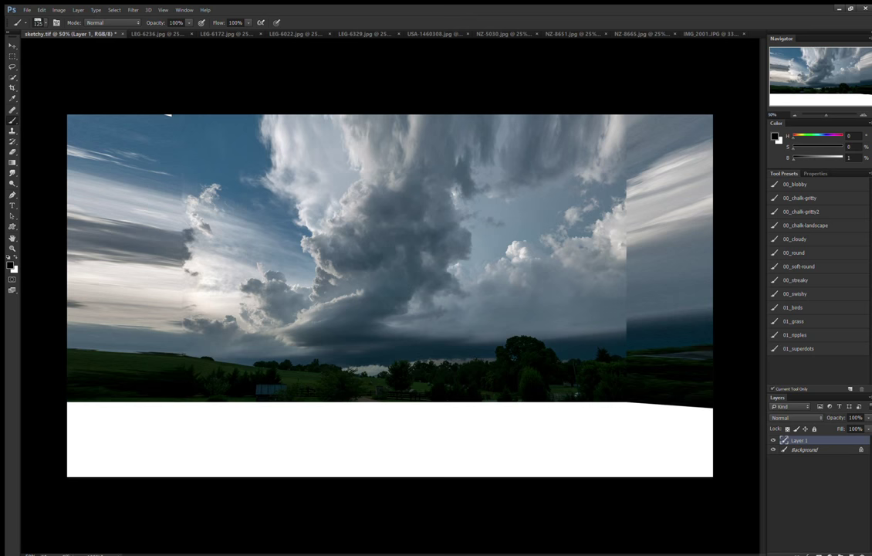
pyautogui.moveTo(623, 255)
pyautogui.mouseDown()
pyautogui.moveTo(616, 277)
pyautogui.moveTo(633, 228)
pyautogui.mouseUp()
pyautogui.keyDown('alt'); pyautogui.click(587, 231); pyautogui.keyUp('alt')
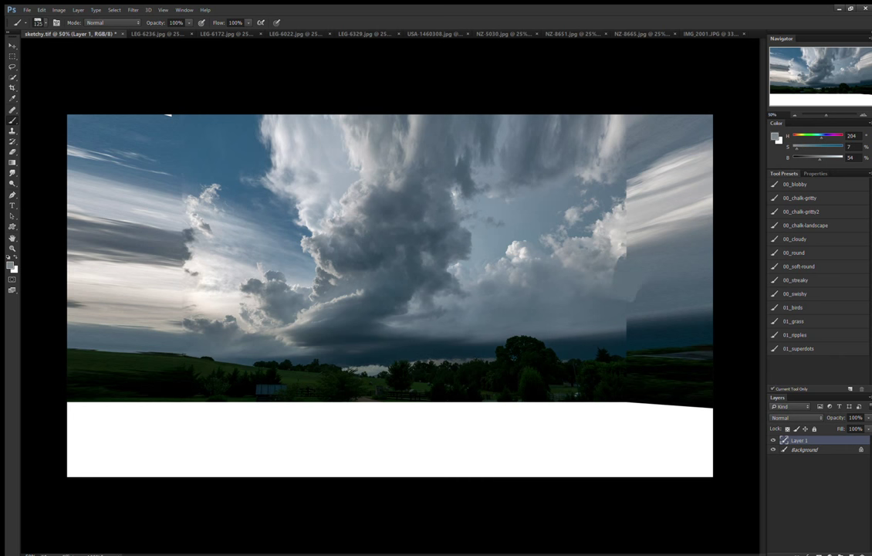
pyautogui.hotkey('shift', 'b')
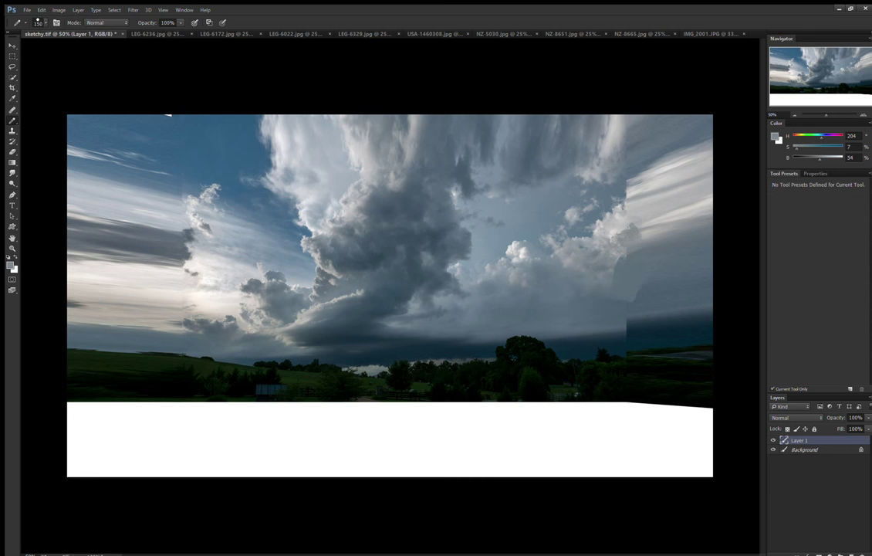
pyautogui.hotkey('shift', 'b')
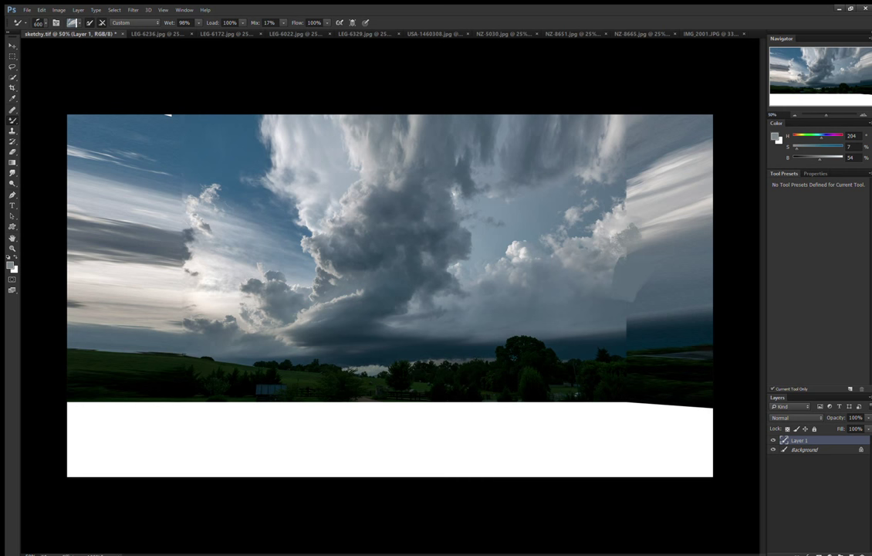
pyautogui.press(']')
pyautogui.press(']')
pyautogui.press(']')
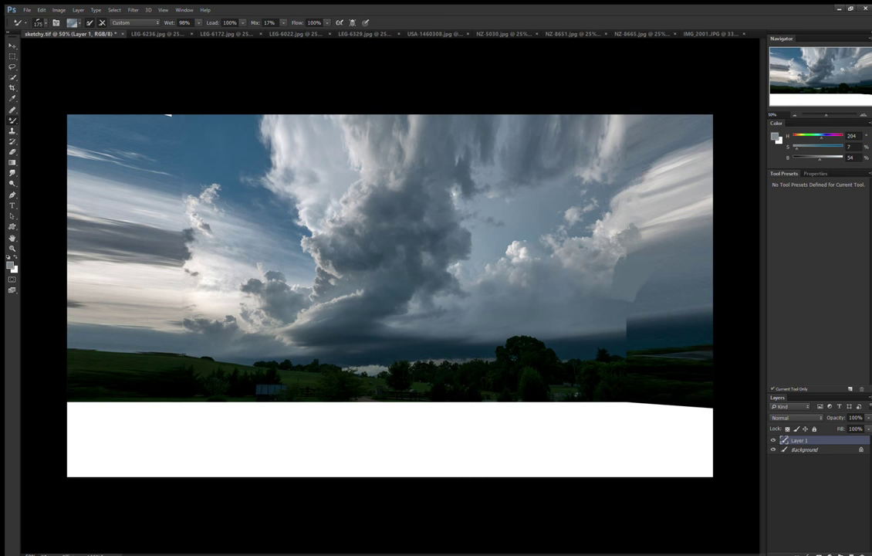
pyautogui.moveTo(579, 150); pyautogui.dragTo(625, 147)
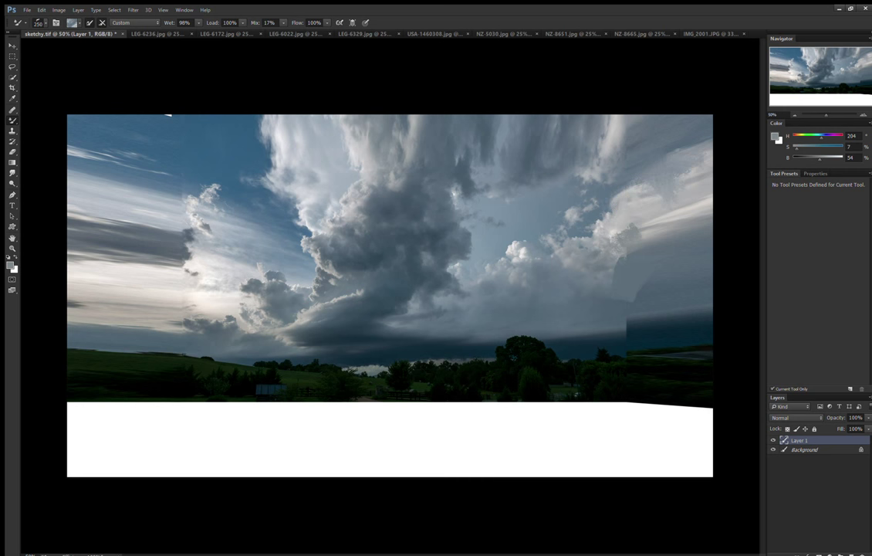
pyautogui.moveTo(695, 328)
pyautogui.mouseDown()
pyautogui.moveTo(533, 328)
pyautogui.moveTo(463, 343)
pyautogui.mouseUp()
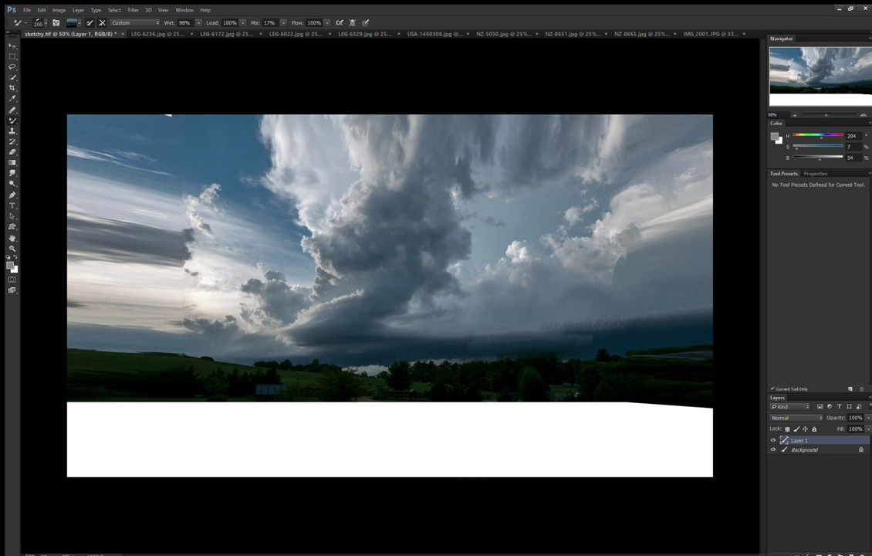
# Smear light haze along the horizon and over the left clouds with a smaller brush.
pyautogui.press('[')
pyautogui.press('[')
pyautogui.press('[')
pyautogui.moveTo(363, 367)
pyautogui.mouseDown()
pyautogui.moveTo(510, 362)
pyautogui.moveTo(251, 364)
pyautogui.mouseUp()
pyautogui.press('[')
pyautogui.press('[')
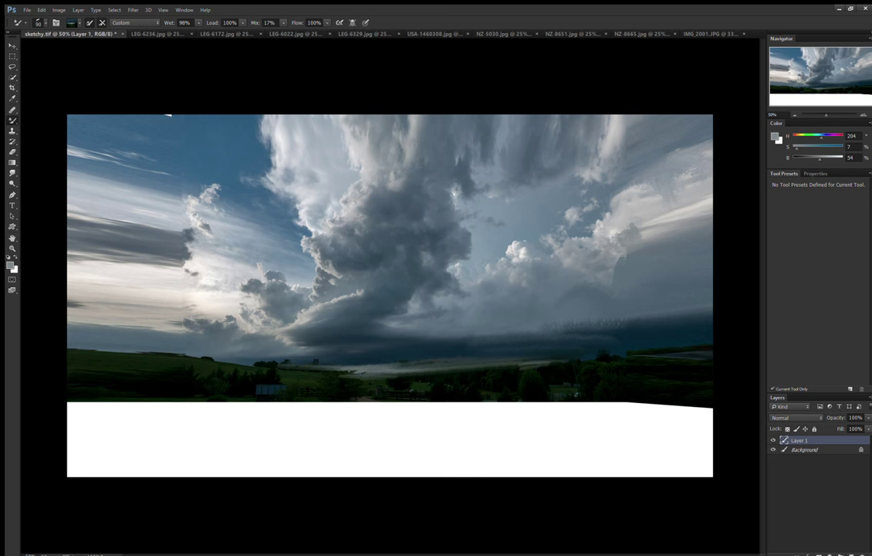
pyautogui.moveTo(363, 365); pyautogui.dragTo(190, 366)
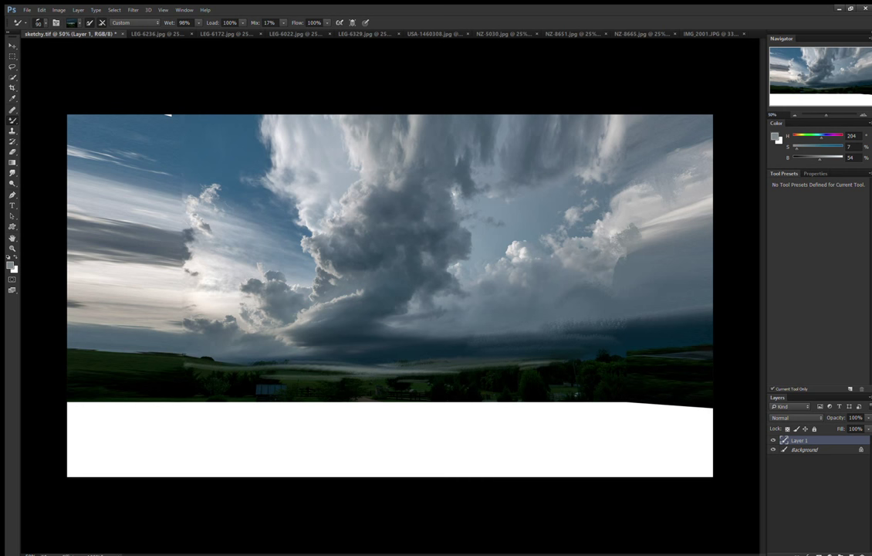
pyautogui.press(']')
pyautogui.press(']')
pyautogui.press(']')
pyautogui.moveTo(158, 289)
pyautogui.mouseDown()
pyautogui.moveTo(77, 247)
pyautogui.moveTo(146, 298)
pyautogui.moveTo(81, 279)
pyautogui.moveTo(116, 294)
pyautogui.moveTo(81, 251)
pyautogui.moveTo(66, 267)
pyautogui.moveTo(85, 292)
pyautogui.mouseUp()
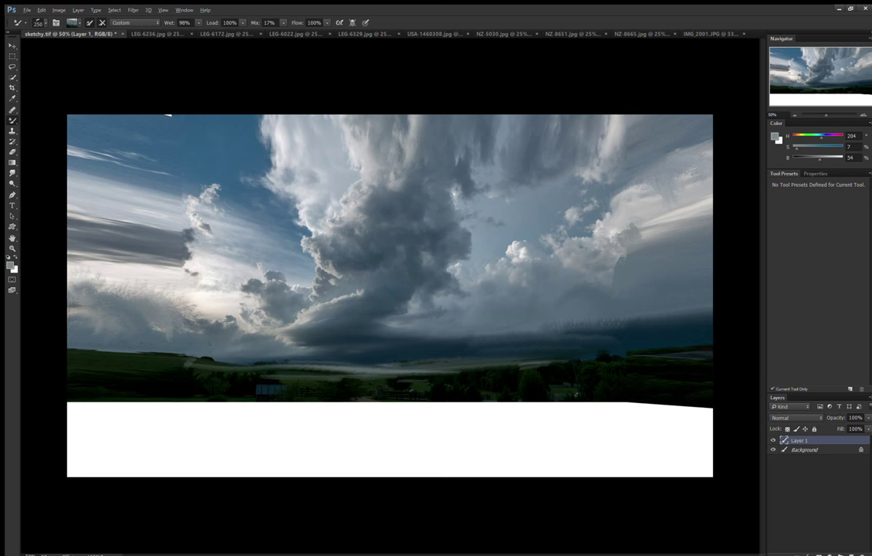
# Smear blue streaks and pale brightening strokes across the upper- and lower-left sky.
pyautogui.press(']')
pyautogui.press(']')
pyautogui.moveTo(77, 142)
pyautogui.mouseDown()
pyautogui.moveTo(139, 178)
pyautogui.moveTo(123, 208)
pyautogui.mouseUp()
pyautogui.moveTo(166, 182); pyautogui.dragTo(105, 243)
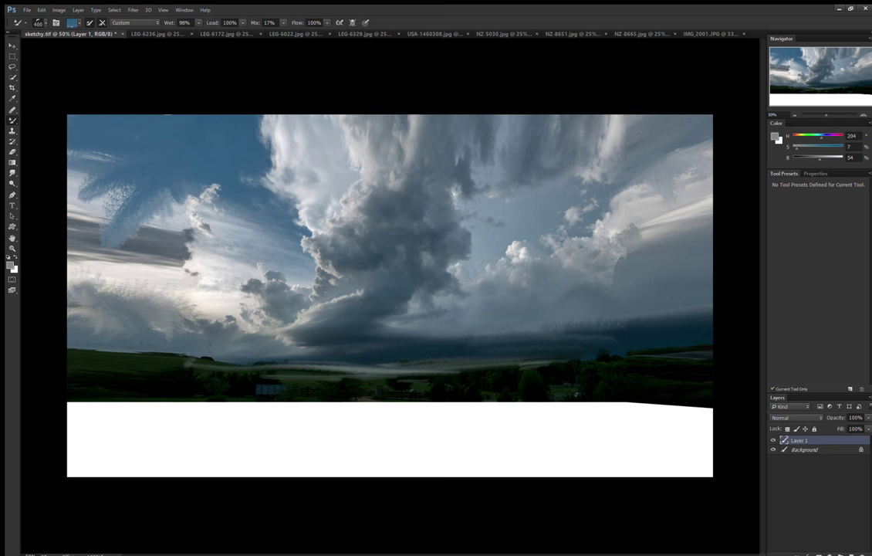
pyautogui.moveTo(77, 185)
pyautogui.mouseDown()
pyautogui.moveTo(127, 193)
pyautogui.moveTo(176, 183)
pyautogui.moveTo(143, 232)
pyautogui.moveTo(128, 231)
pyautogui.moveTo(100, 261)
pyautogui.mouseUp()
pyautogui.moveTo(123, 228)
pyautogui.mouseDown()
pyautogui.moveTo(158, 189)
pyautogui.moveTo(123, 224)
pyautogui.moveTo(100, 223)
pyautogui.moveTo(165, 189)
pyautogui.mouseUp()
pyautogui.press(']')
pyautogui.moveTo(120, 264)
pyautogui.mouseDown()
pyautogui.moveTo(189, 284)
pyautogui.moveTo(235, 279)
pyautogui.mouseUp()
# Cycle the reference tabs to the granite cliff photo and paste it into sketchy.tif.
pyautogui.press('[')
pyautogui.hotkey('ctrl', 'Tab')
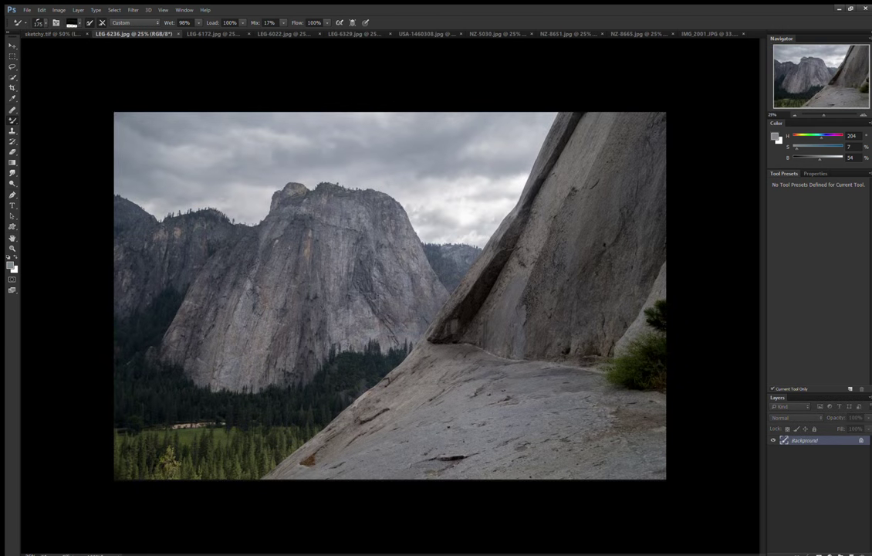
pyautogui.hotkey('ctrl', 'Tab')
pyautogui.hotkey('ctrl', 'Tab')
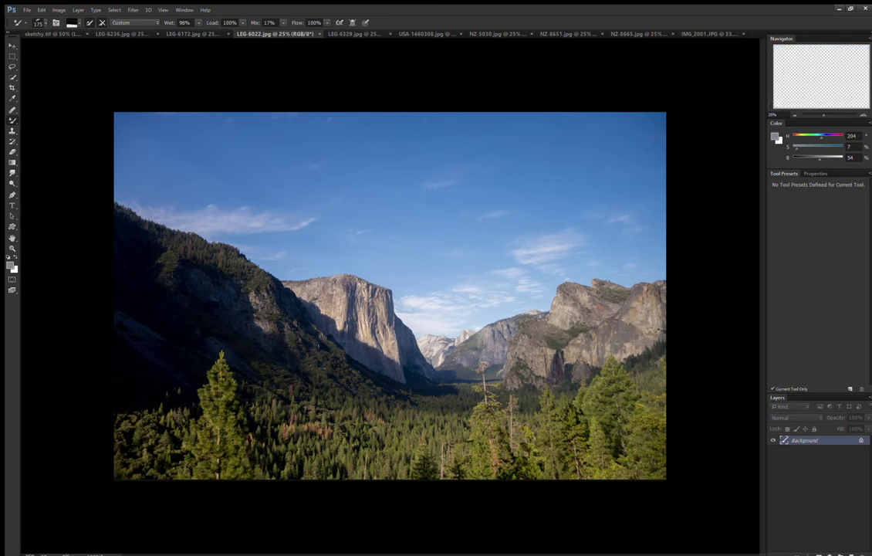
pyautogui.hotkey('ctrl', 'Tab')
pyautogui.hotkey('ctrl', 'shift', 'Tab')
pyautogui.hotkey('ctrl', 'shift', 'Tab')
pyautogui.hotkey('ctrl', 'shift', 'Tab')
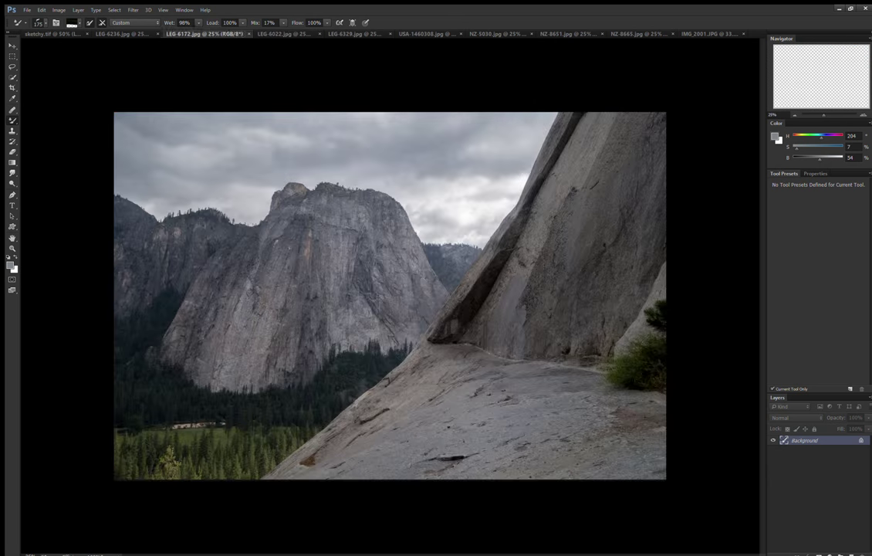
pyautogui.hotkey('ctrl', 'shift', 'Tab')
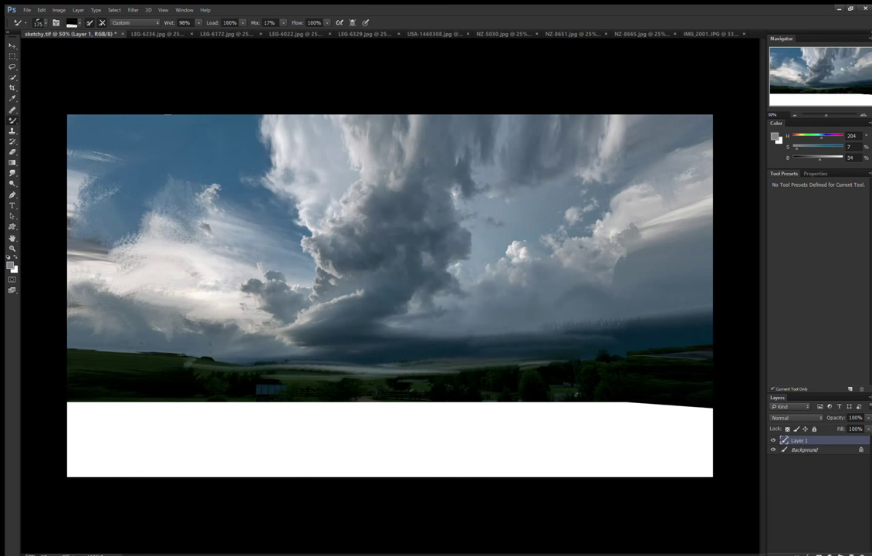
pyautogui.hotkey('ctrl', 'v')
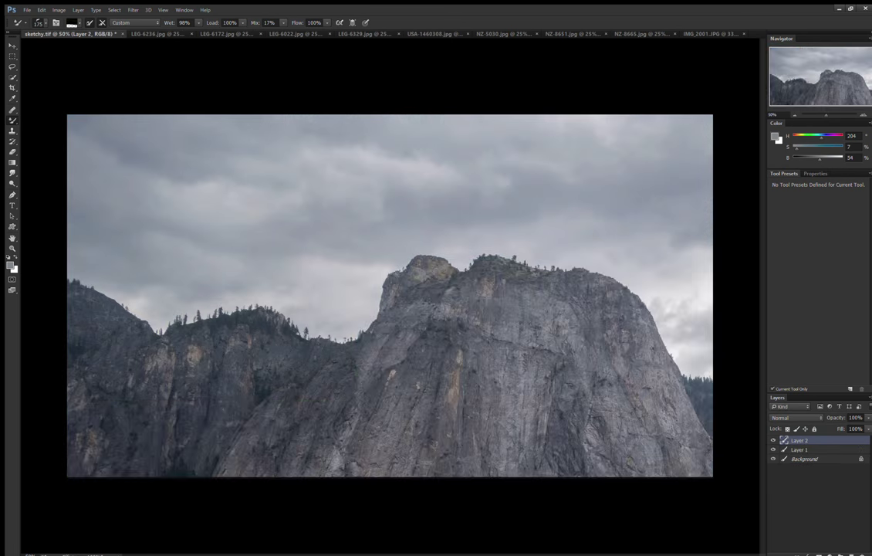
# Scale the cliff layer to about 55%, position it over the canvas's right side, and add a layer mask.
pyautogui.hotkey('ctrl', '-')
pyautogui.hotkey('ctrl', '-')
pyautogui.hotkey('ctrl', 't')
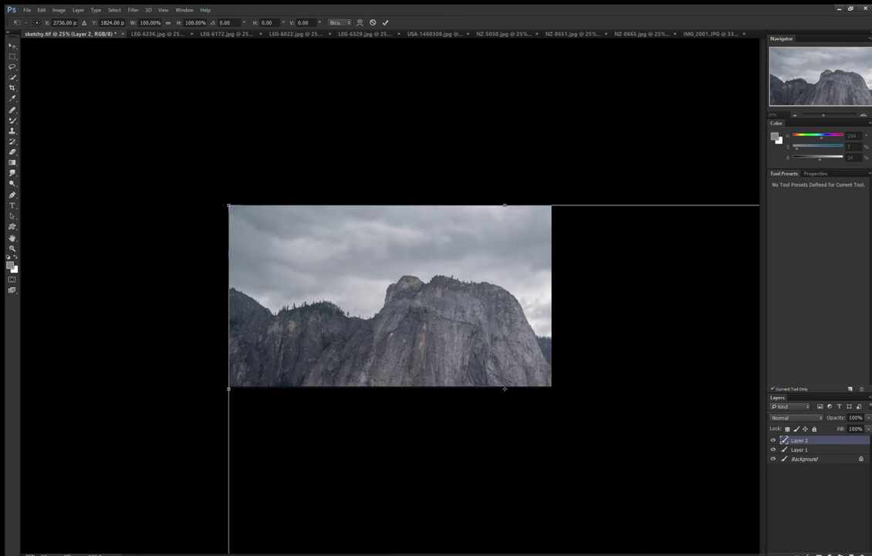
pyautogui.moveTo(229, 205); pyautogui.dragTo(395, 316)
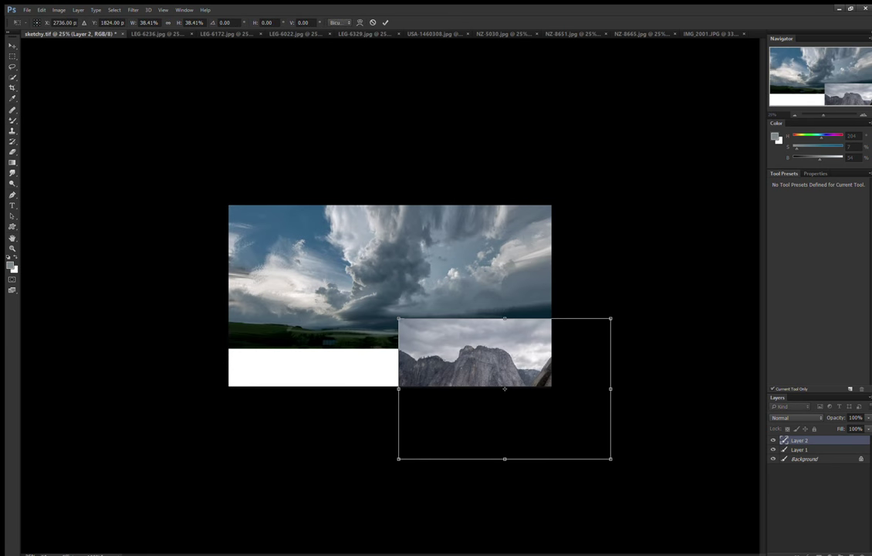
pyautogui.moveTo(463, 386); pyautogui.dragTo(435, 313)
pyautogui.moveTo(475, 266); pyautogui.dragTo(463, 266)
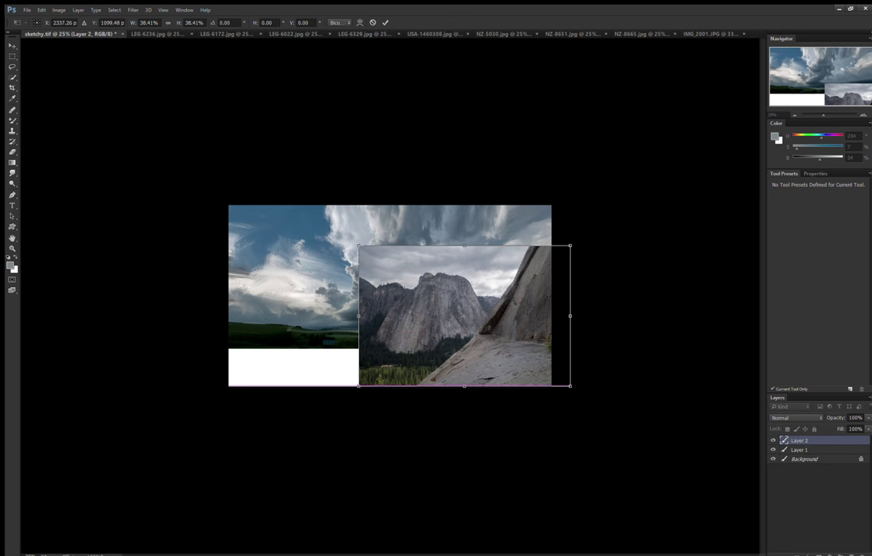
pyautogui.moveTo(571, 386); pyautogui.dragTo(618, 419)
pyautogui.moveTo(463, 339); pyautogui.dragTo(456, 307)
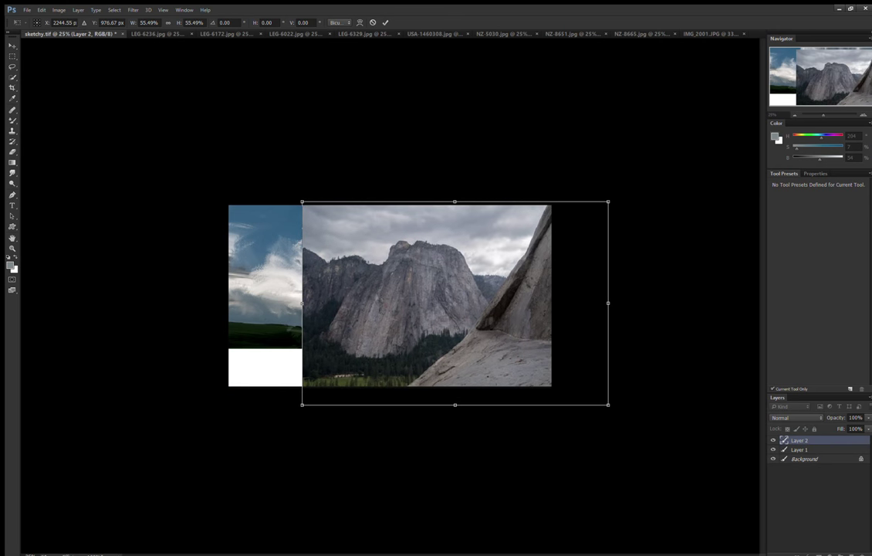
pyautogui.press('Return')
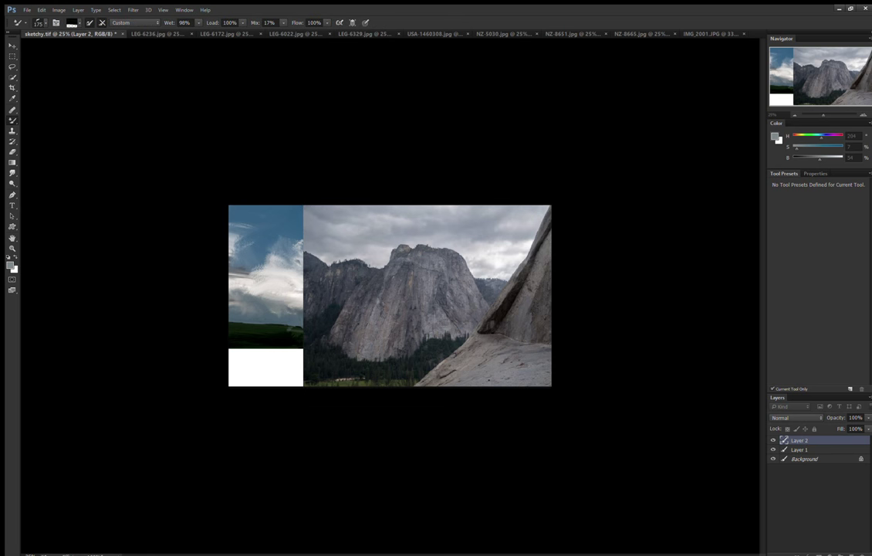
pyautogui.click(830, 553)
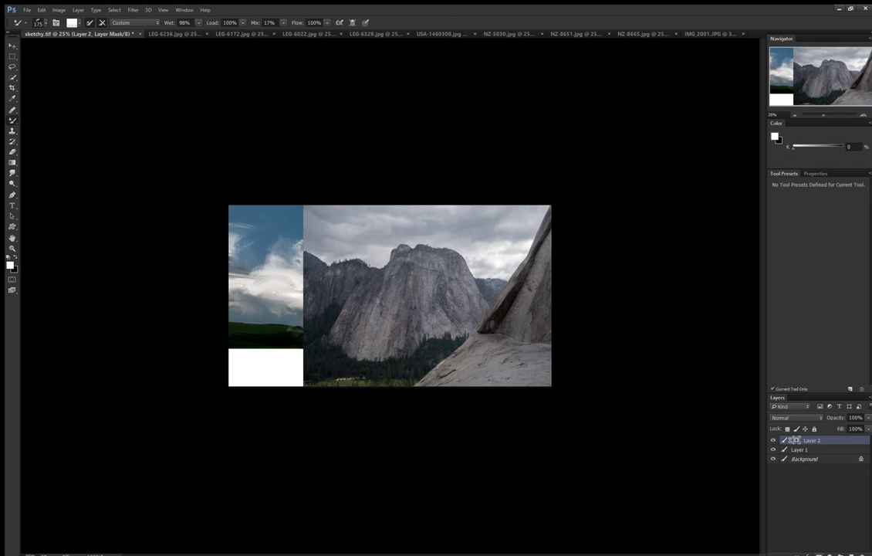
# Invert the cliff mask and paint white to reveal rock along the bottom right toward the horizon.
pyautogui.hotkey('ctrl', 'i')
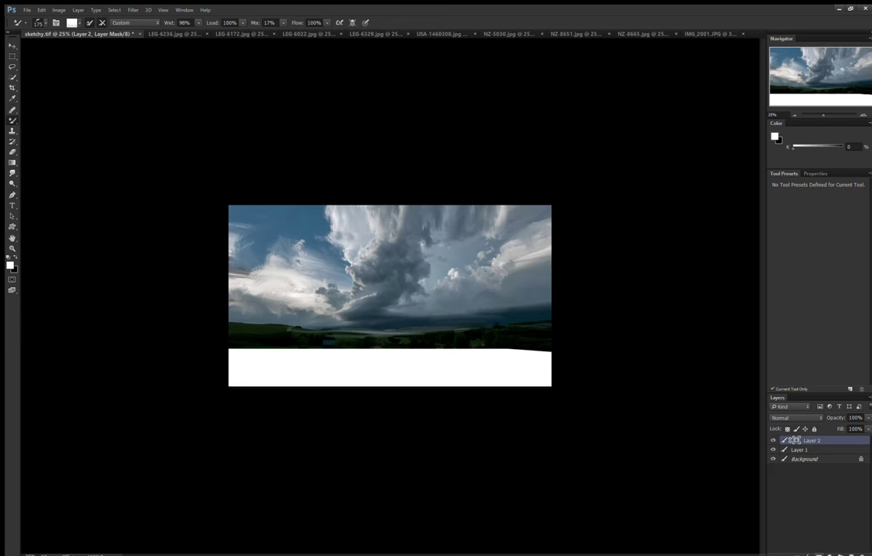
pyautogui.press('b')
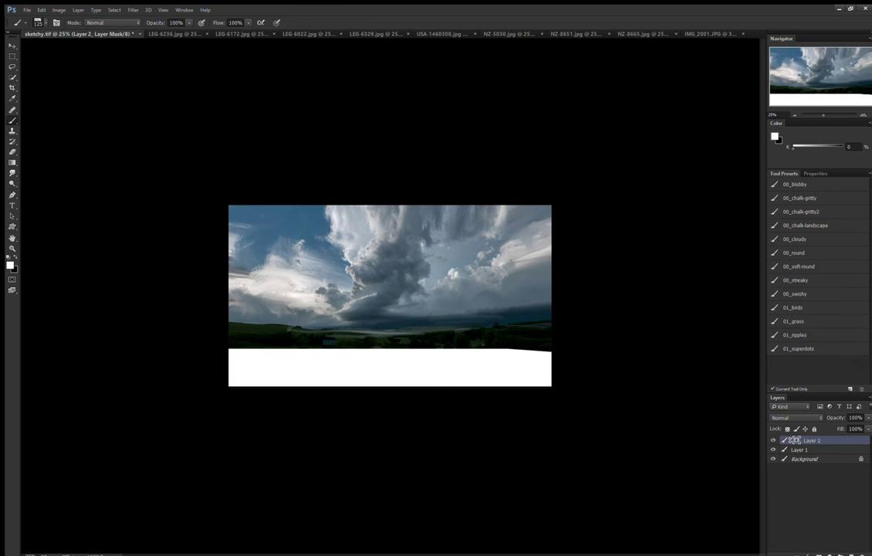
pyautogui.moveTo(544, 362); pyautogui.dragTo(475, 378)
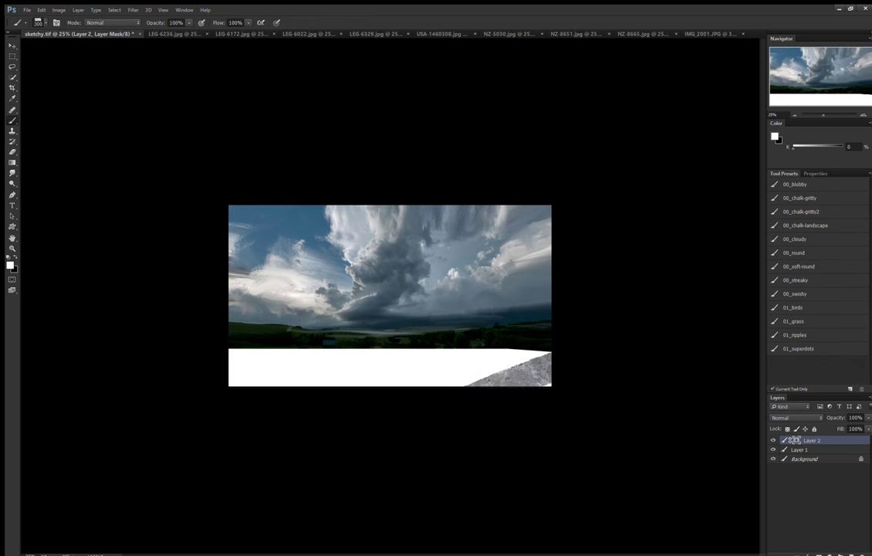
pyautogui.moveTo(532, 356); pyautogui.dragTo(370, 382)
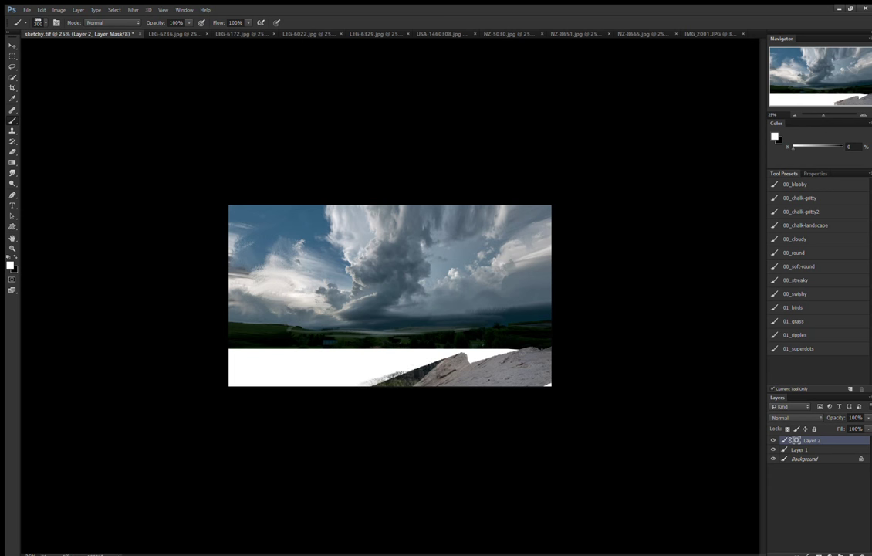
pyautogui.moveTo(417, 340); pyautogui.dragTo(486, 308)
pyautogui.moveTo(402, 316); pyautogui.dragTo(456, 292)
pyautogui.moveTo(513, 330); pyautogui.dragTo(549, 321)
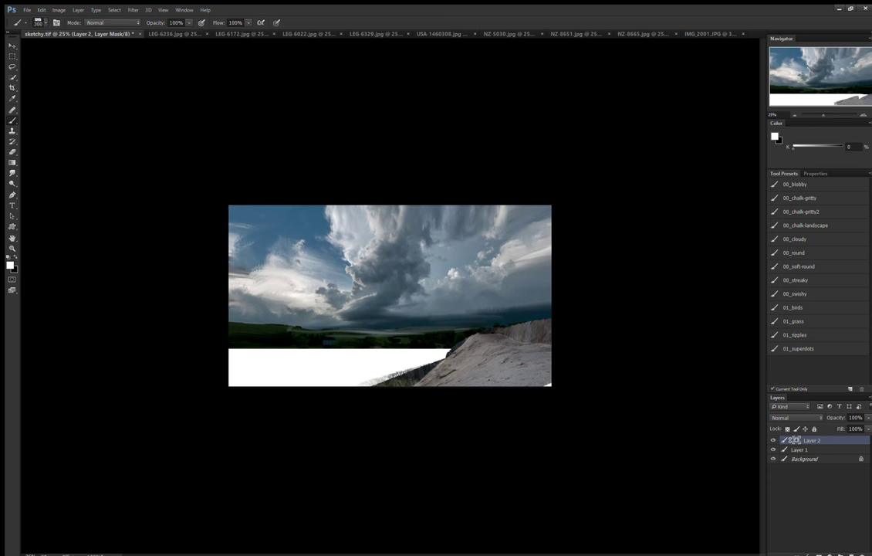
pyautogui.moveTo(432, 361); pyautogui.dragTo(371, 382)
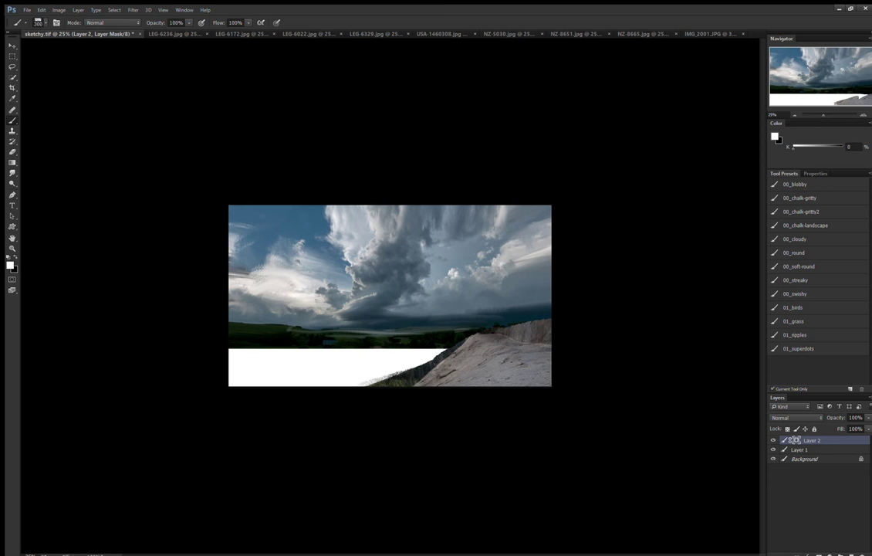
# Reveal more cliff up the right edge, then hide stray rock along the lower edge with black.
pyautogui.press(']')
pyautogui.moveTo(532, 324)
pyautogui.mouseDown()
pyautogui.moveTo(538, 292)
pyautogui.moveTo(477, 330)
pyautogui.mouseUp()
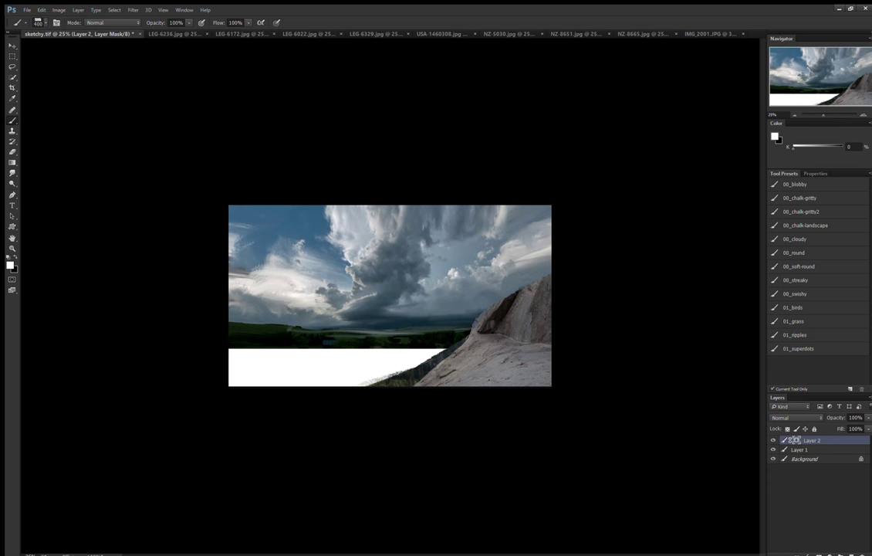
pyautogui.moveTo(540, 289); pyautogui.dragTo(513, 266)
pyautogui.press('[')
pyautogui.press('[')
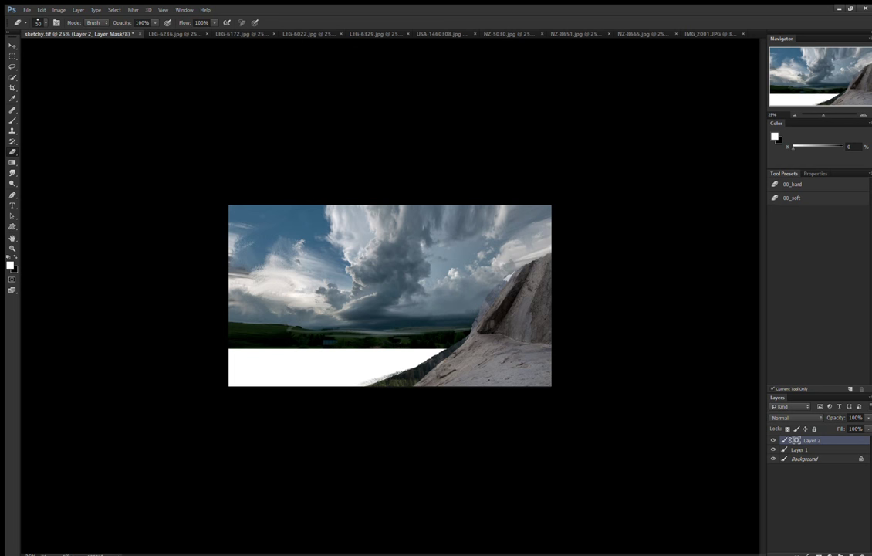
pyautogui.press('x')
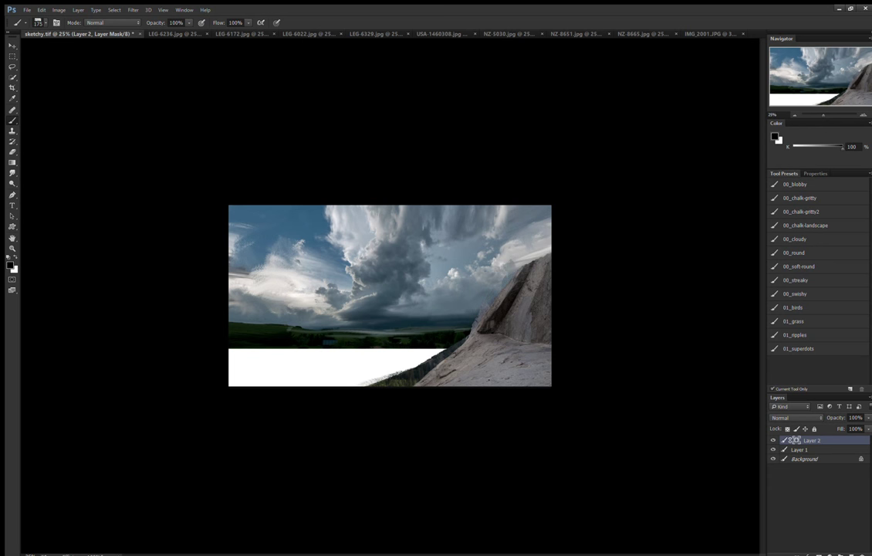
pyautogui.moveTo(423, 366); pyautogui.dragTo(386, 380)
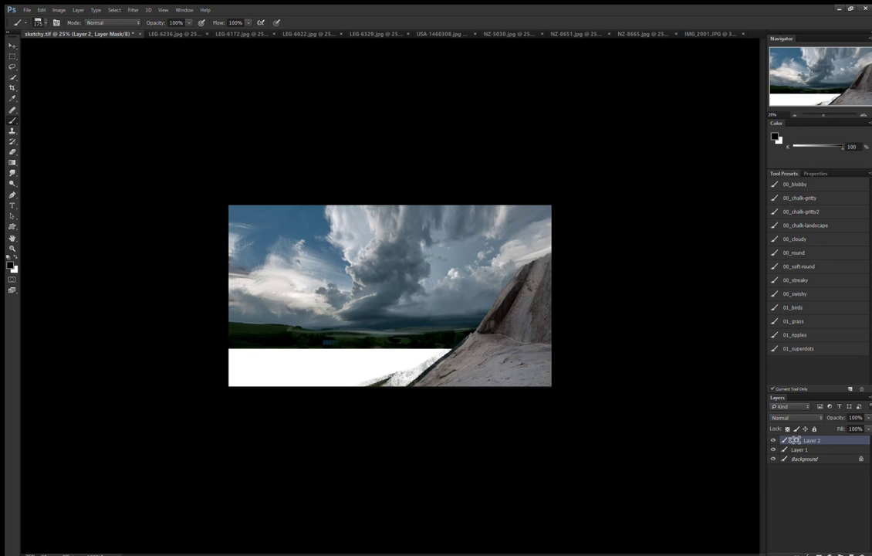
pyautogui.moveTo(436, 363); pyautogui.dragTo(363, 377)
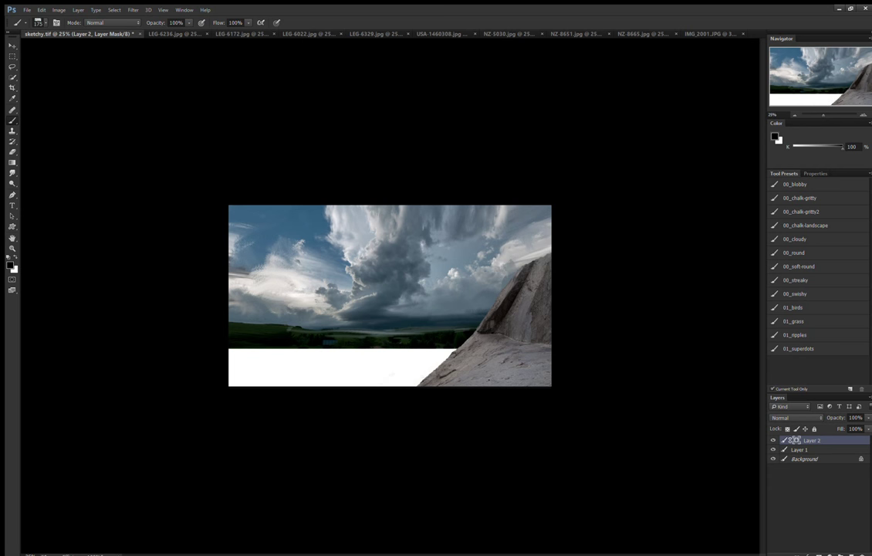
pyautogui.hotkey('ctrl', 'Tab')
pyautogui.hotkey('ctrl', 'Tab')
pyautogui.hotkey('ctrl', 'Tab')
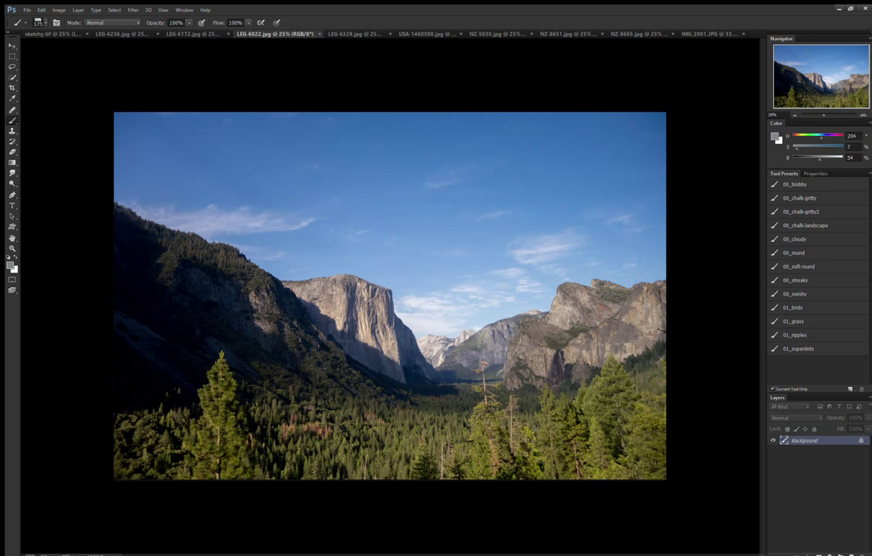
# Paste the valley photo as Layer 3, scale it to about 52% at left, and add a layer mask.
pyautogui.hotkey('ctrl', 'shift', 'Tab')
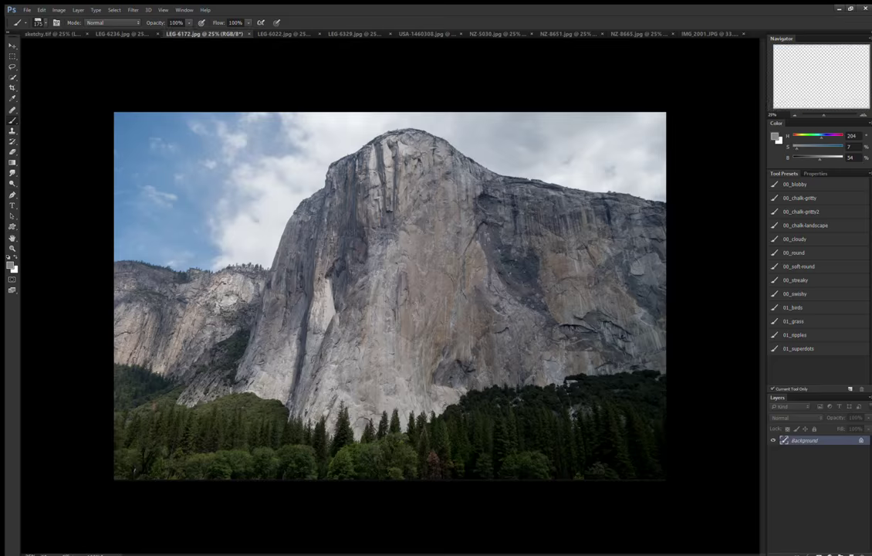
pyautogui.hotkey('ctrl', 'shift', 'Tab')
pyautogui.hotkey('ctrl', 'shift', 'Tab')
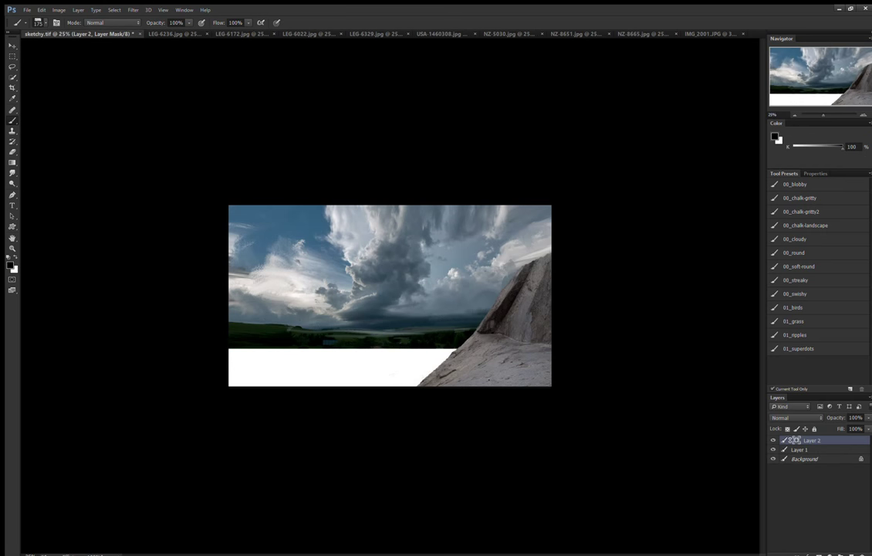
pyautogui.press('F2')
pyautogui.hotkey('ctrl', 't')
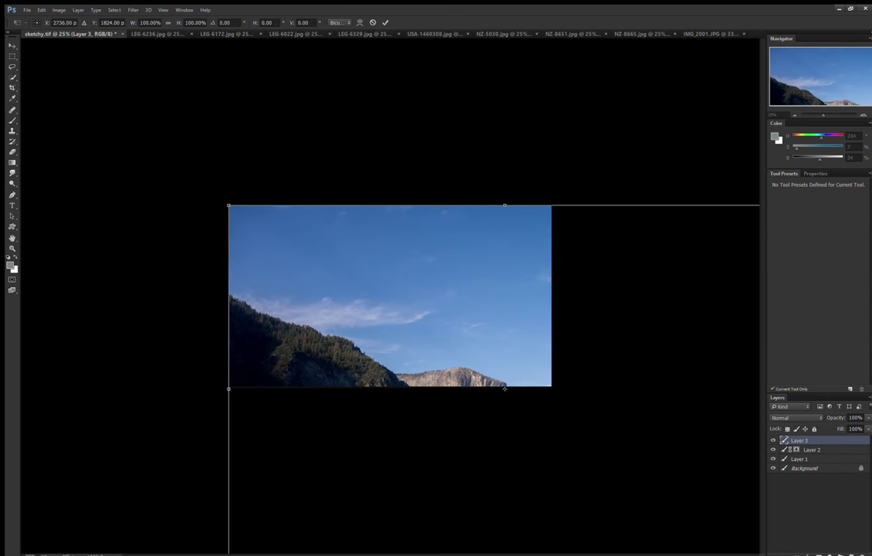
pyautogui.moveTo(228, 205); pyautogui.dragTo(375, 302)
pyautogui.moveTo(503, 386)
pyautogui.mouseDown()
pyautogui.moveTo(336, 314)
pyautogui.moveTo(355, 323)
pyautogui.mouseUp()
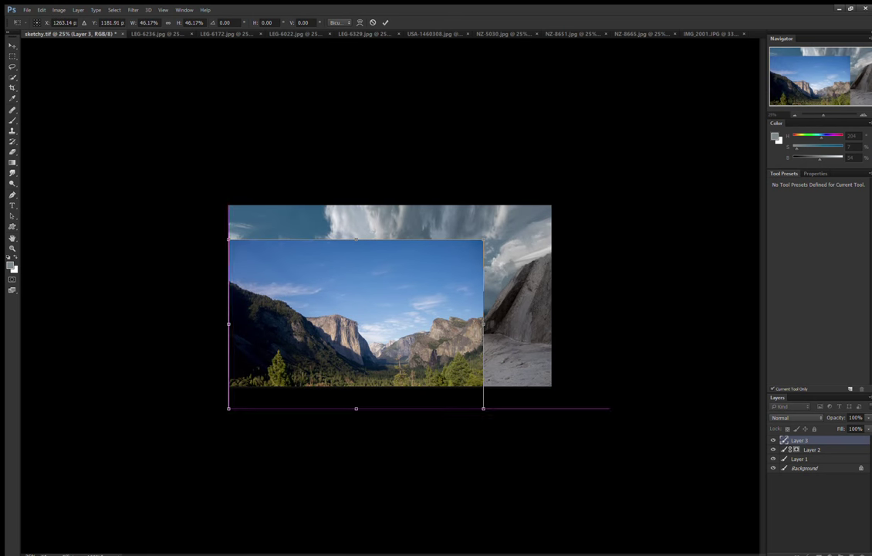
pyautogui.moveTo(483, 408); pyautogui.dragTo(499, 419)
pyautogui.moveTo(401, 355); pyautogui.dragTo(403, 339)
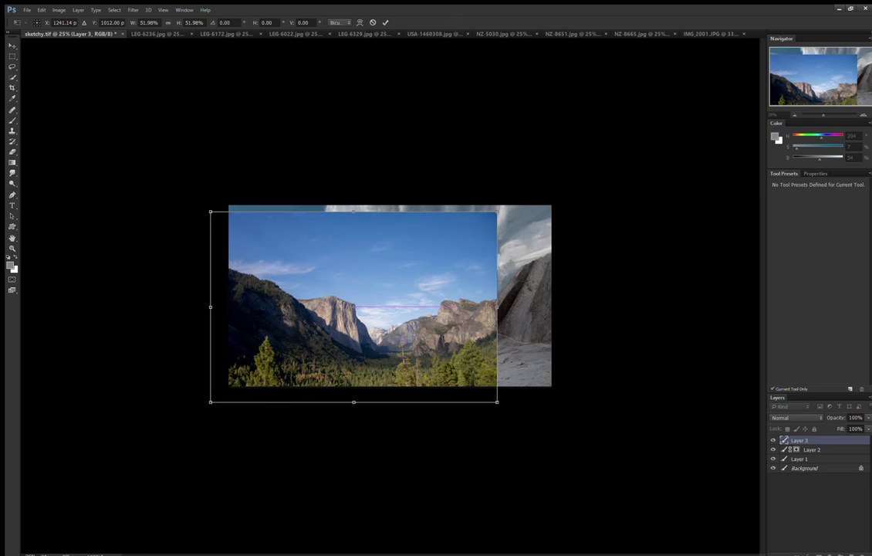
pyautogui.hotkey('shift', 'Left')
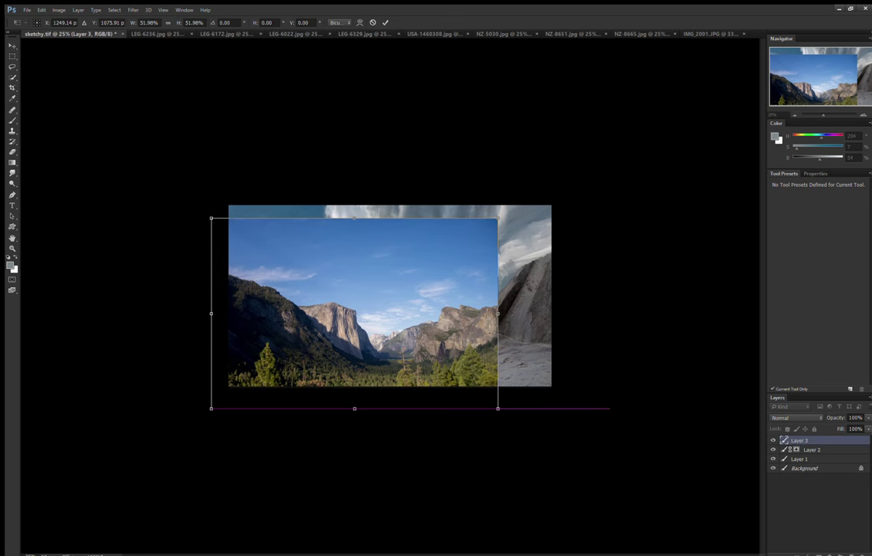
pyautogui.hotkey('shift', 'Left')
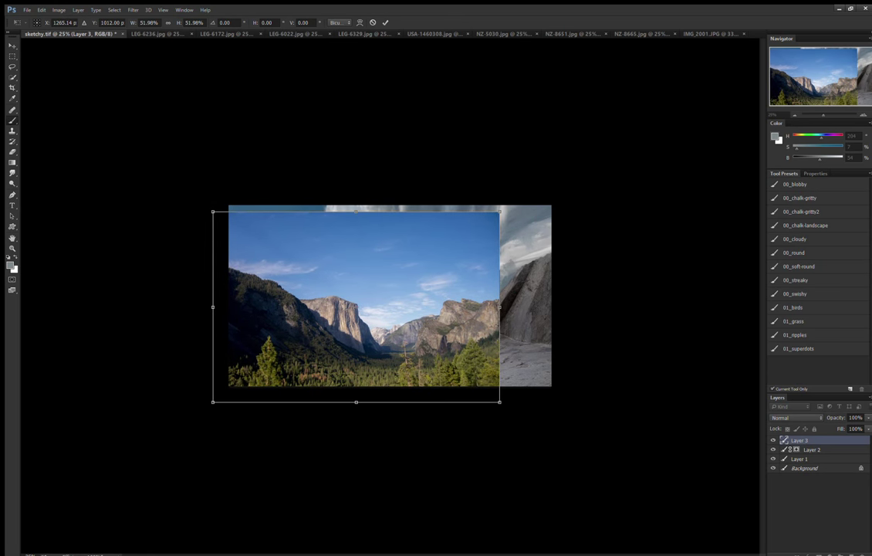
pyautogui.press('Return')
pyautogui.click(828, 554)
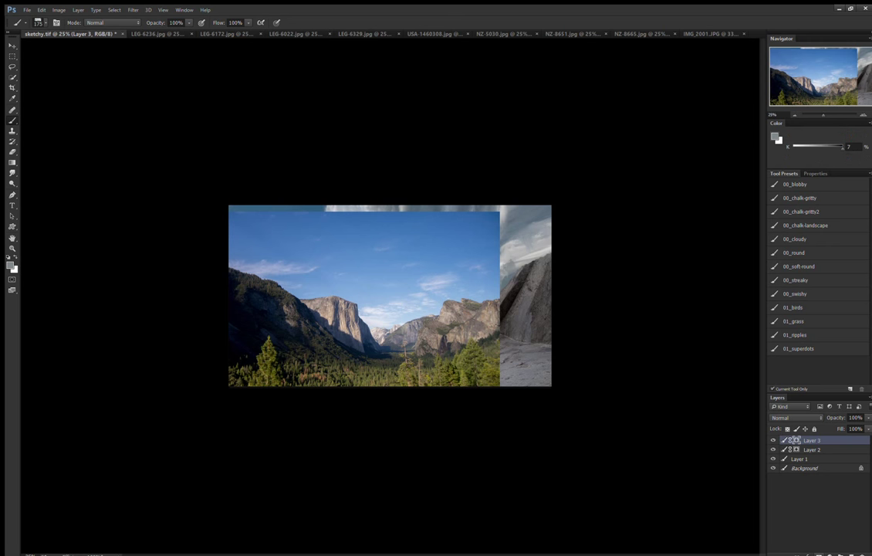
# Invert the valley mask, move Layer 3 below Layer 2, and target its mask with white.
pyautogui.hotkey('ctrl', 'i')
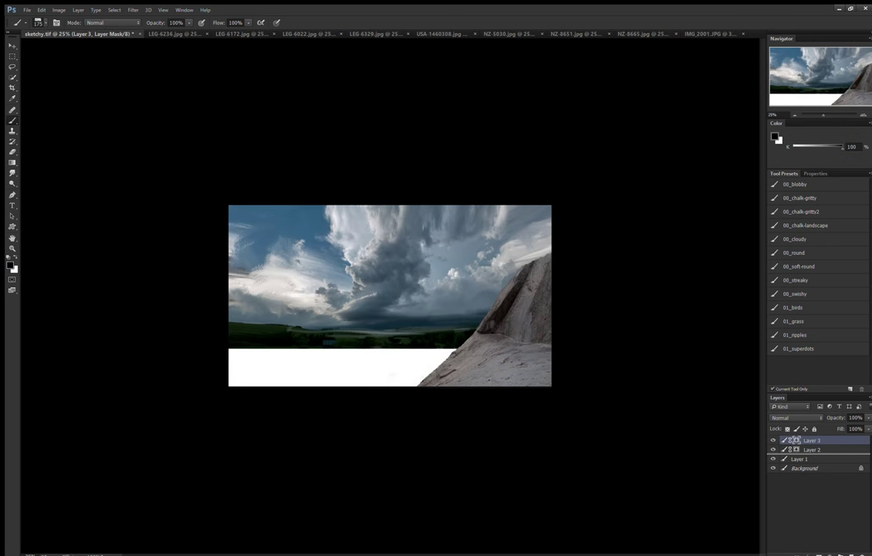
pyautogui.moveTo(795, 440); pyautogui.dragTo(787, 453)
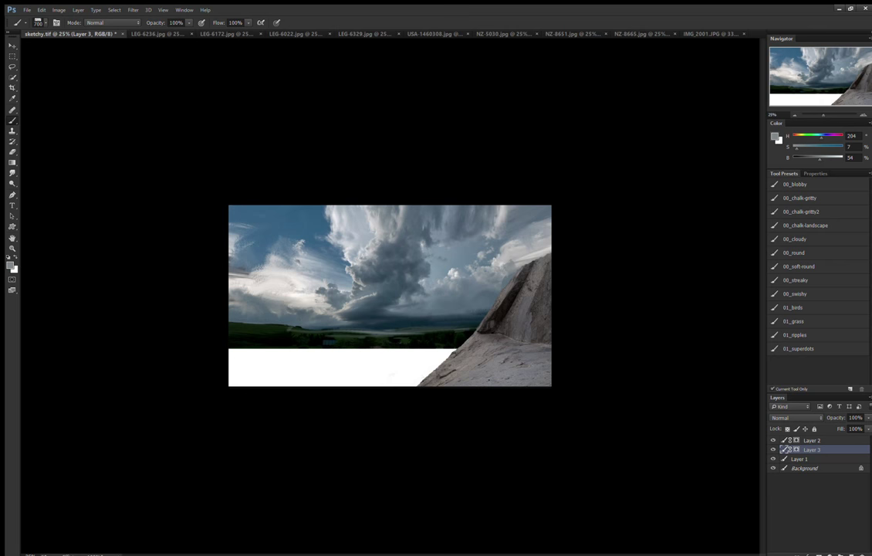
pyautogui.press('x')
pyautogui.click(796, 449)
pyautogui.press('x')
pyautogui.press('[')
# Reveal forest along the bottom strip plus snowy mountains and a sunlit granite cliff at the horizon.
pyautogui.moveTo(239, 367); pyautogui.dragTo(386, 367)
pyautogui.press('[')
pyautogui.press('[')
pyautogui.press('[')
pyautogui.moveTo(293, 357)
pyautogui.mouseDown()
pyautogui.moveTo(448, 353)
pyautogui.moveTo(317, 341)
pyautogui.mouseUp()
pyautogui.press(']')
pyautogui.moveTo(231, 357); pyautogui.dragTo(274, 356)
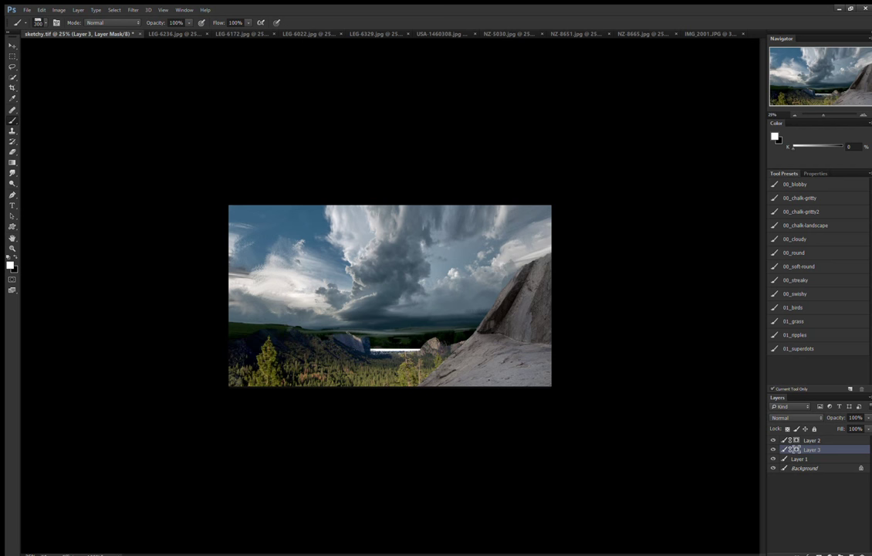
pyautogui.press('[')
pyautogui.moveTo(343, 340); pyautogui.dragTo(409, 347)
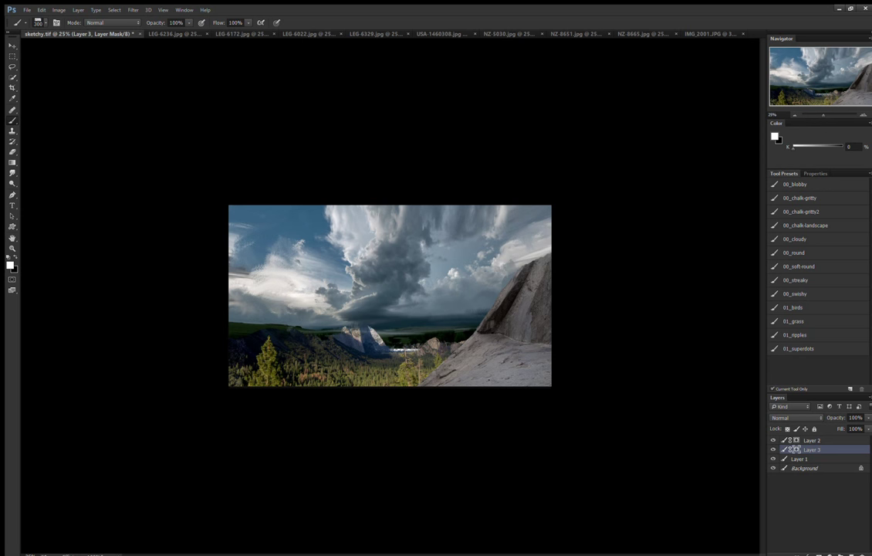
pyautogui.press('[')
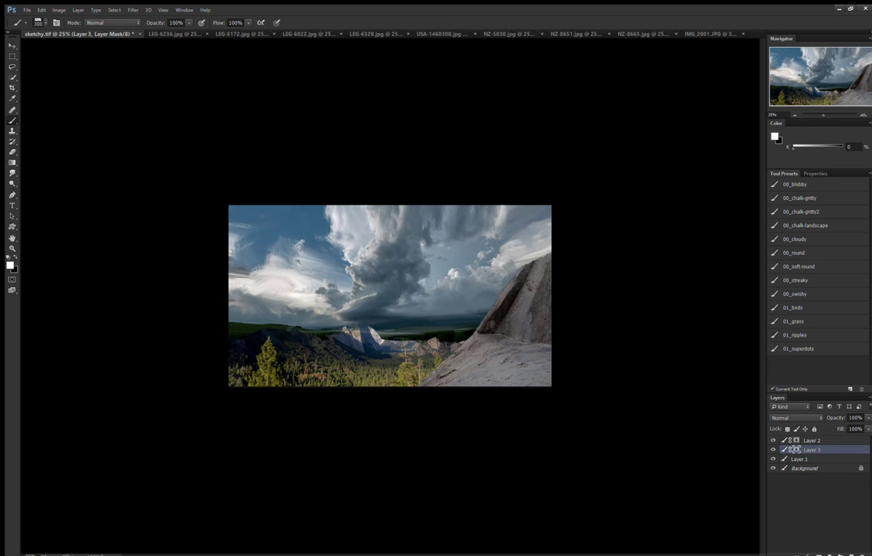
pyautogui.moveTo(362, 340); pyautogui.dragTo(328, 309)
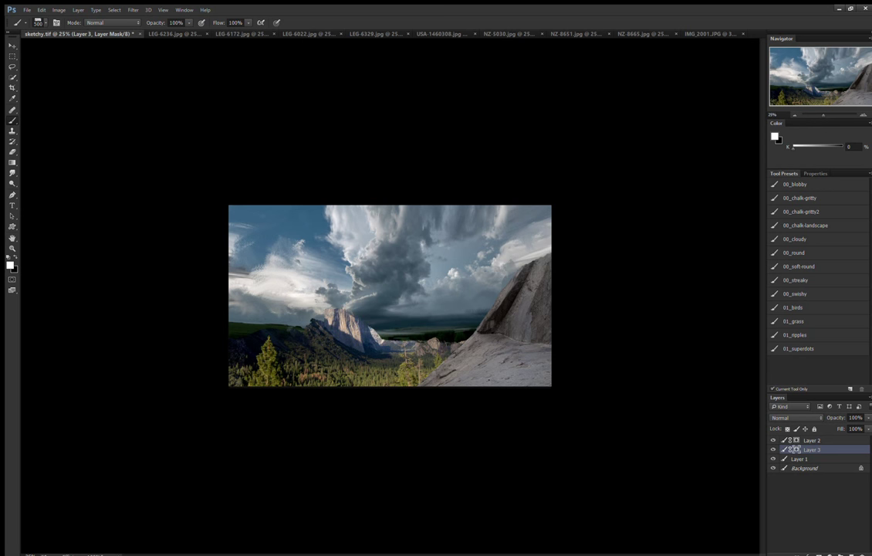
# Reveal a dark mountain ridge on the left, then hide the photo's blue sky behind the cliffs.
pyautogui.press(']')
pyautogui.press(']')
pyautogui.moveTo(301, 305)
pyautogui.mouseDown()
pyautogui.moveTo(239, 312)
pyautogui.moveTo(226, 267)
pyautogui.moveTo(235, 248)
pyautogui.moveTo(251, 258)
pyautogui.moveTo(275, 253)
pyautogui.mouseUp()
pyautogui.press(']')
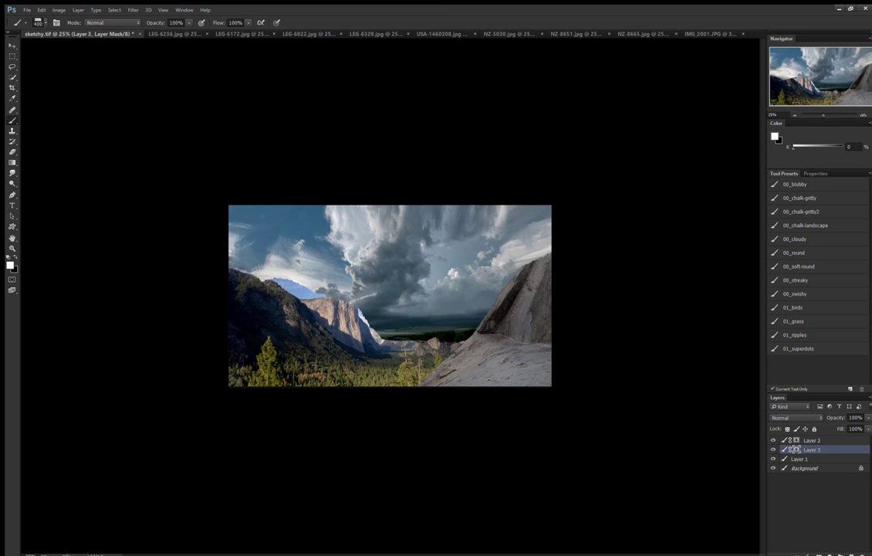
pyautogui.moveTo(339, 309); pyautogui.dragTo(322, 317)
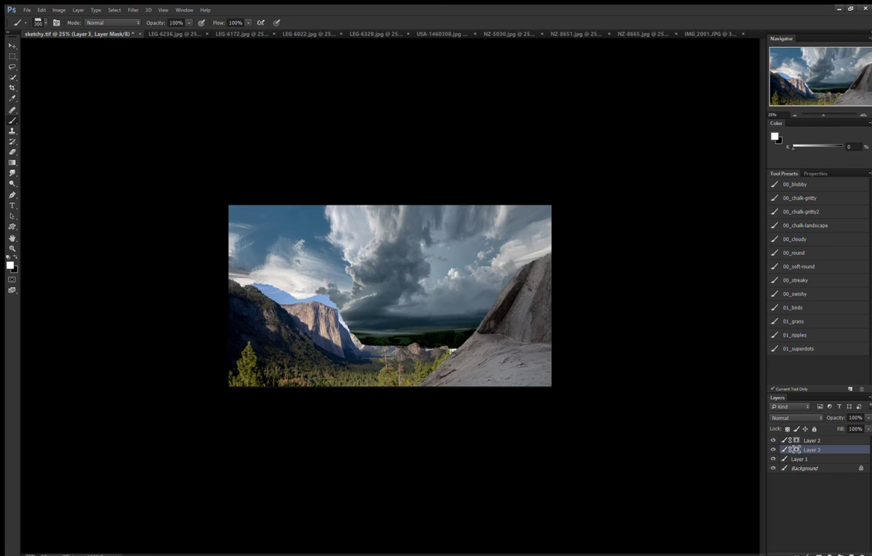
pyautogui.press('x')
pyautogui.moveTo(259, 290); pyautogui.dragTo(328, 303)
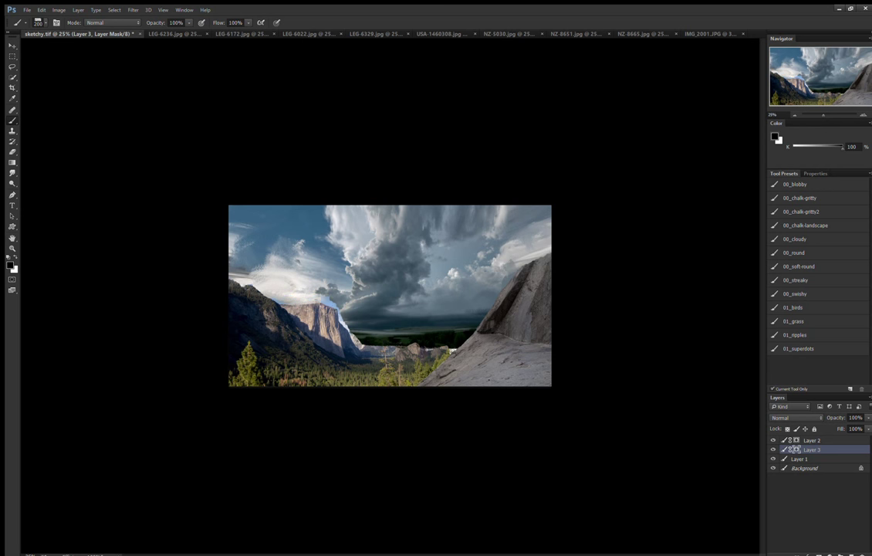
pyautogui.press('[')
pyautogui.press('[')
pyautogui.press('x')
# Reveal distant cliffs at the centre-right horizon and mask out those near the centre.
pyautogui.moveTo(386, 345)
pyautogui.mouseDown()
pyautogui.moveTo(463, 339)
pyautogui.moveTo(474, 309)
pyautogui.mouseUp()
pyautogui.press(']')
pyautogui.press(']')
pyautogui.press(']')
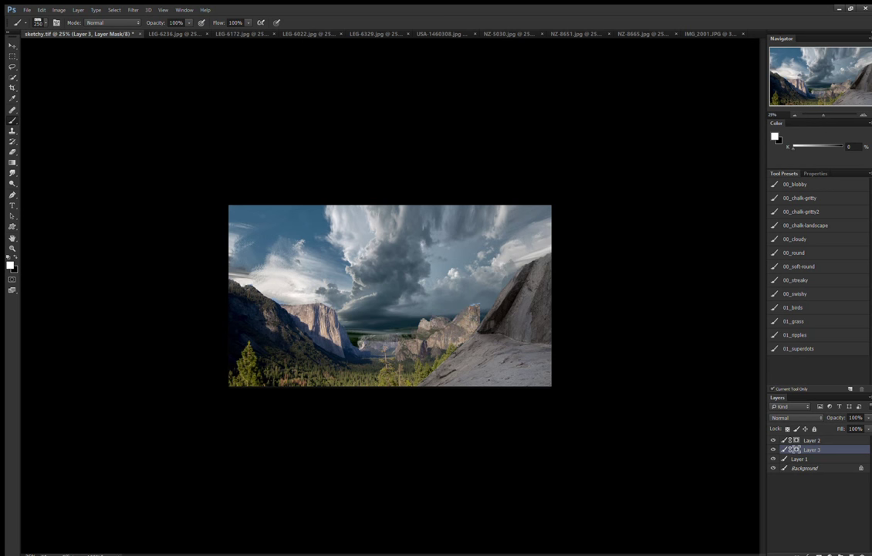
pyautogui.press('[')
pyautogui.press('[')
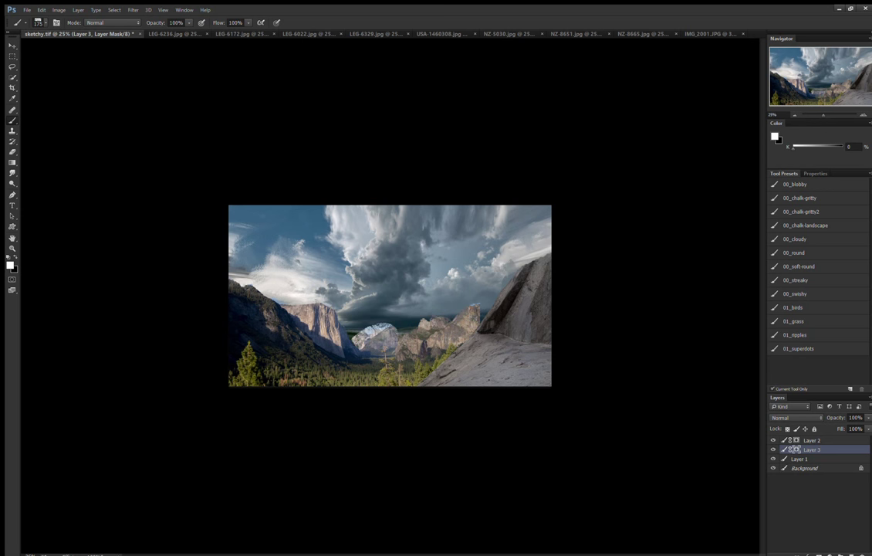
pyautogui.press('x')
pyautogui.moveTo(355, 338)
pyautogui.mouseDown()
pyautogui.moveTo(394, 333)
pyautogui.moveTo(395, 343)
pyautogui.mouseUp()
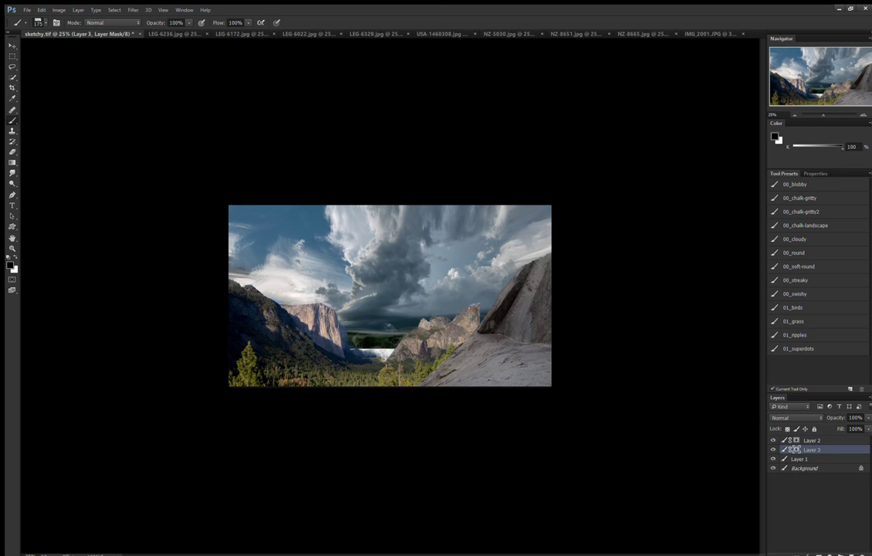
pyautogui.click(788, 449)
pyautogui.press('x')
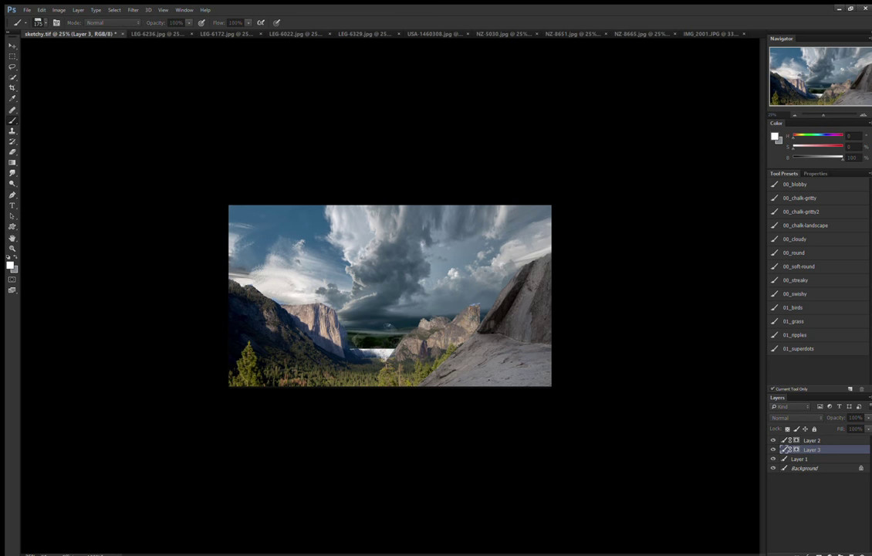
# On a new Darken layer, shade the middle mountains and left cliffs with four dark blue-grey gradients.
pyautogui.hotkey('ctrl', 'shift', 'alt', 'n')
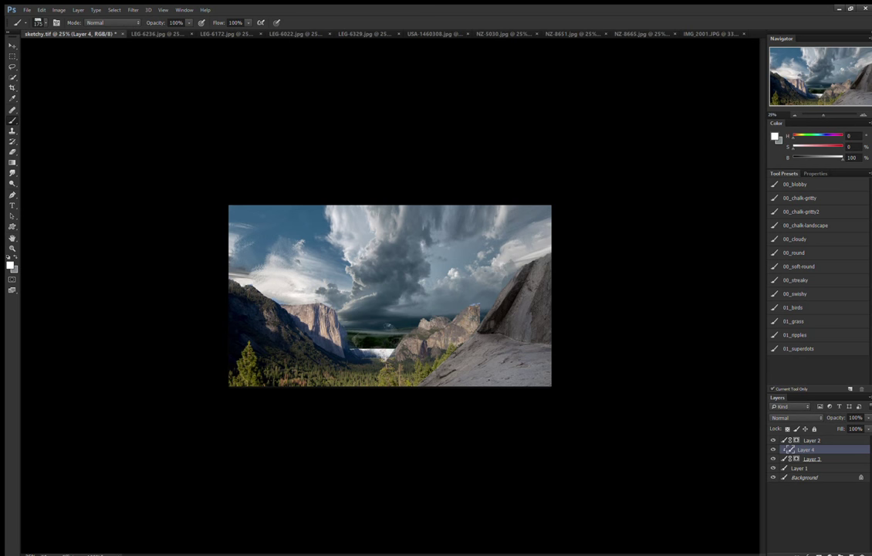
pyautogui.hotkey('shift', 'alt', 'k')
pyautogui.press('g')
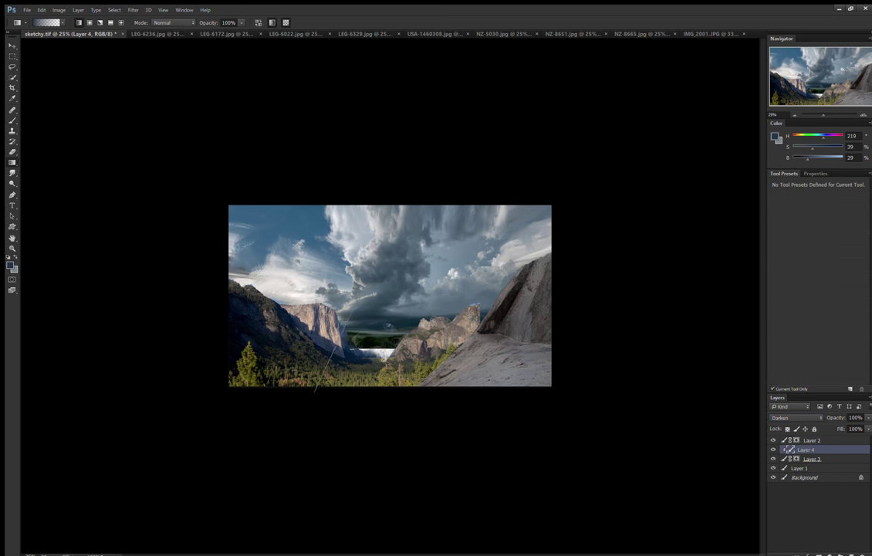
pyautogui.moveTo(390, 370); pyautogui.dragTo(390, 305)
pyautogui.moveTo(316, 405); pyautogui.dragTo(321, 264)
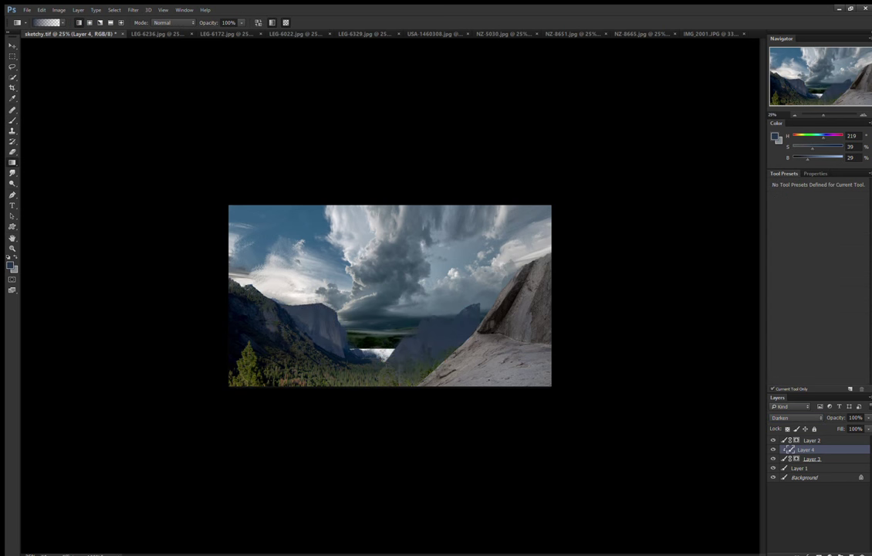
pyautogui.moveTo(327, 341); pyautogui.dragTo(327, 263)
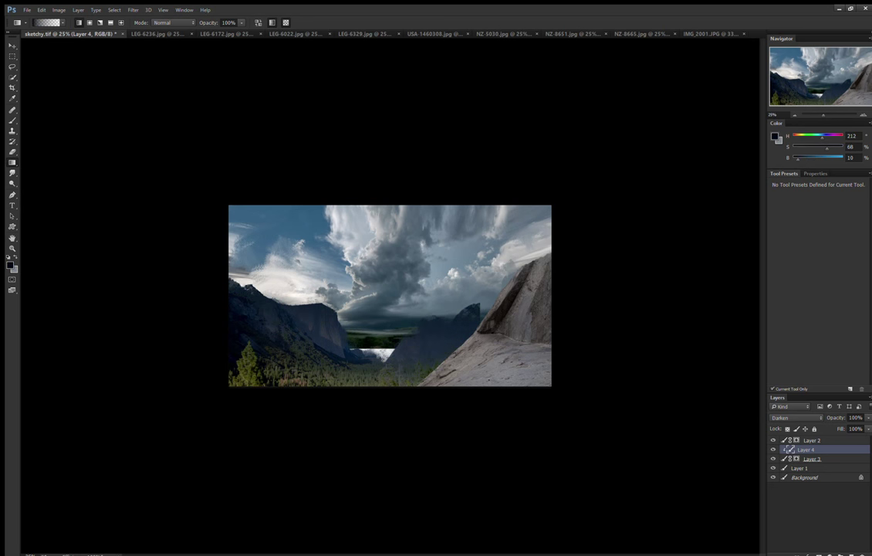
pyautogui.moveTo(405, 407); pyautogui.dragTo(400, 324)
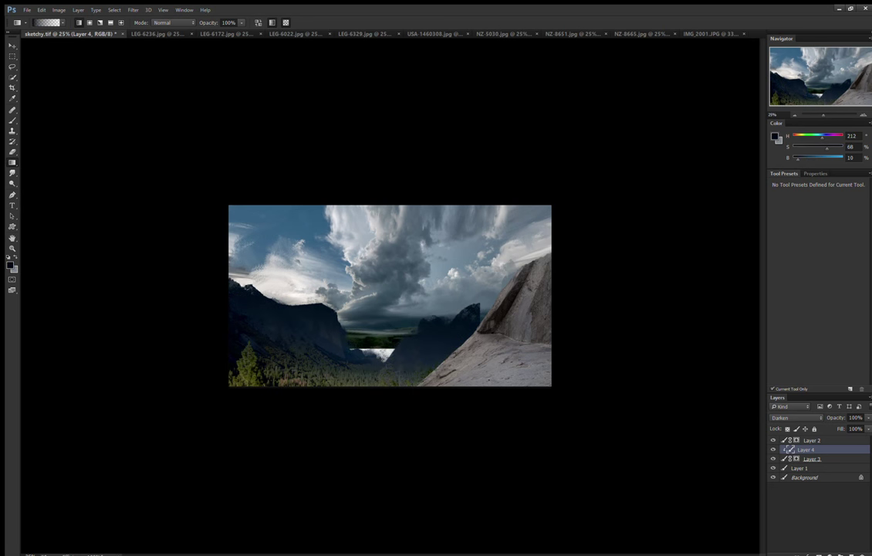
pyautogui.hotkey('ctrl', 't')
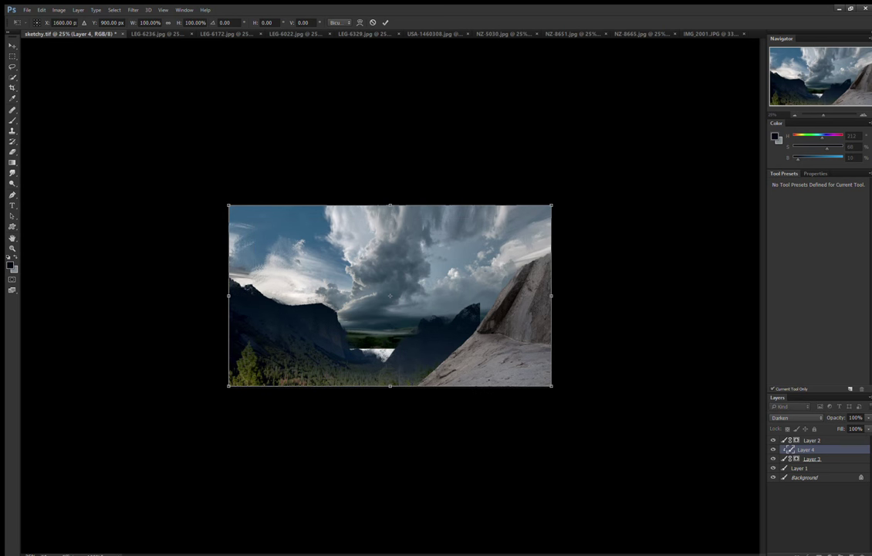
pyautogui.press('Return')
# Merge the gradient into the valley layer, then scale it to about 70% and nudge it right.
pyautogui.hotkey('ctrl', 'e')
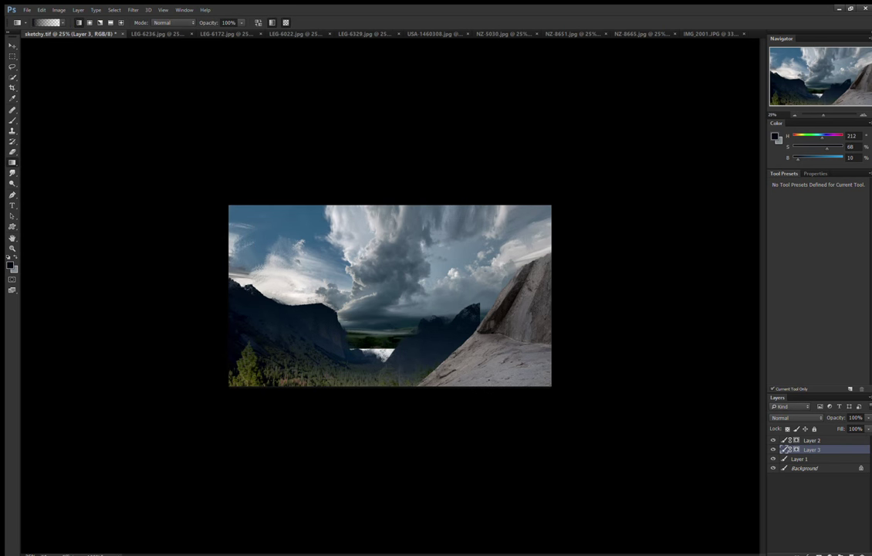
pyautogui.hotkey('ctrl', 't')
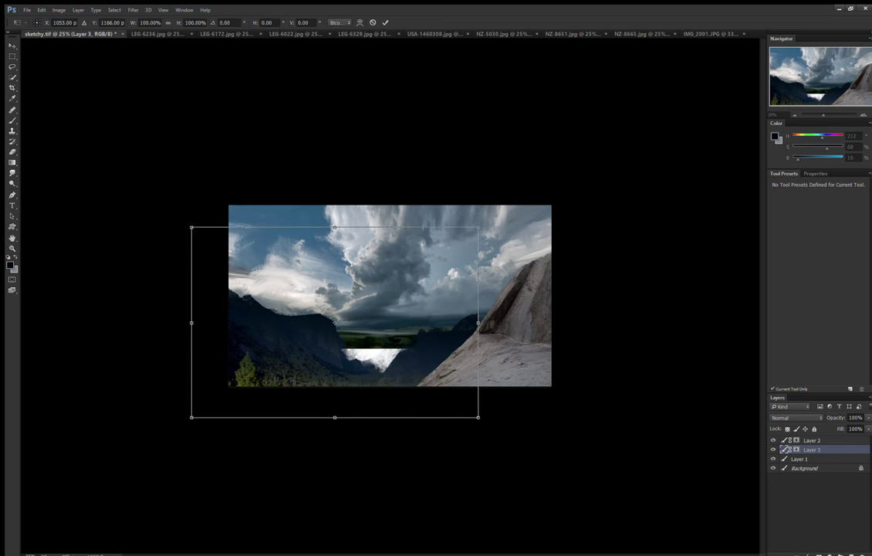
pyautogui.moveTo(478, 417); pyautogui.dragTo(449, 398)
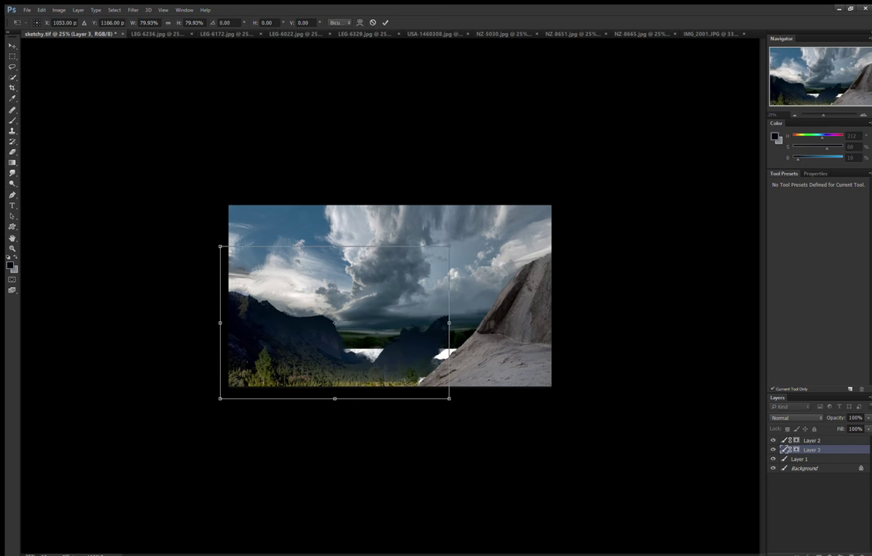
pyautogui.moveTo(449, 246); pyautogui.dragTo(424, 268)
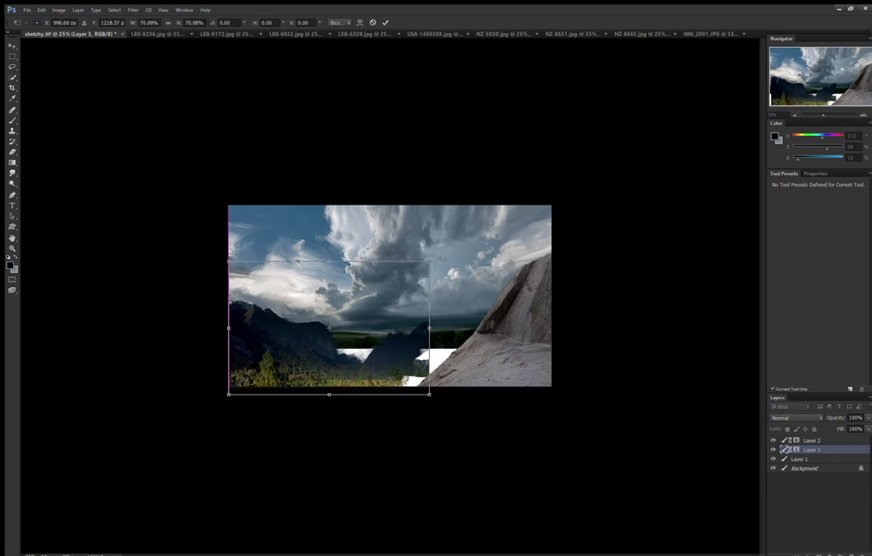
pyautogui.moveTo(323, 335); pyautogui.dragTo(329, 328)
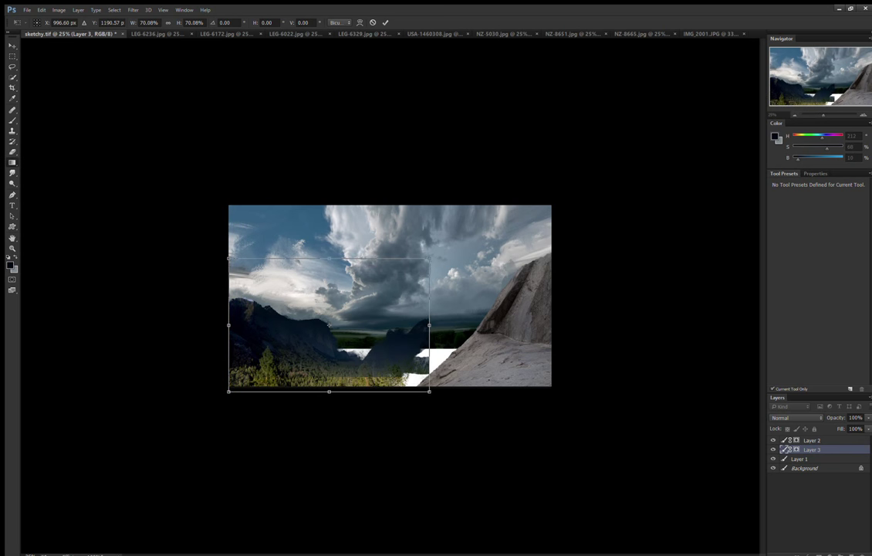
pyautogui.press('Return')
pyautogui.press('g')
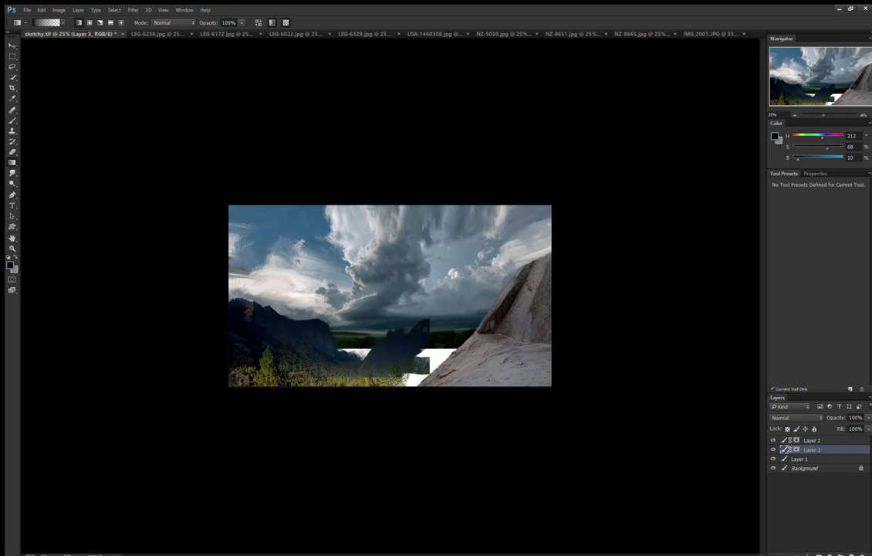
# Merge the valley layer down and sample muted and dark greens from the painting for the brush.
pyautogui.press('b')
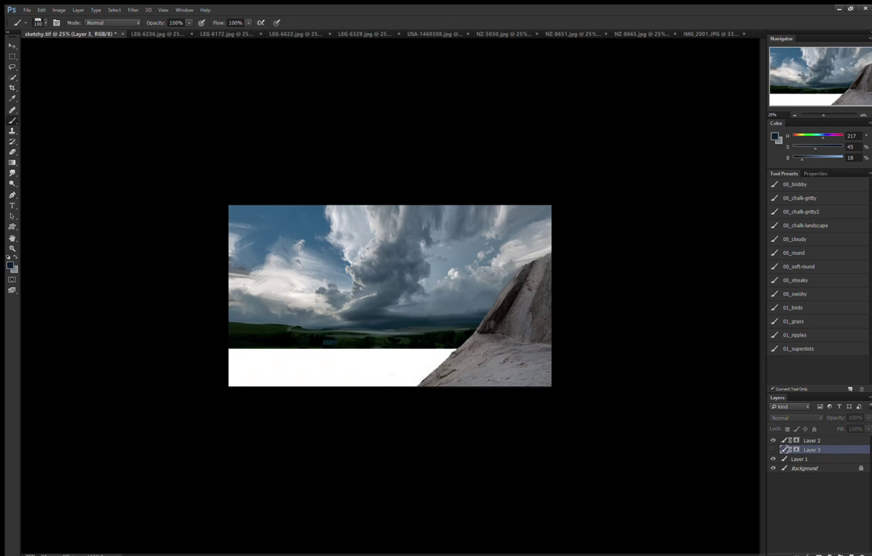
pyautogui.hotkey('ctrl', 'e')
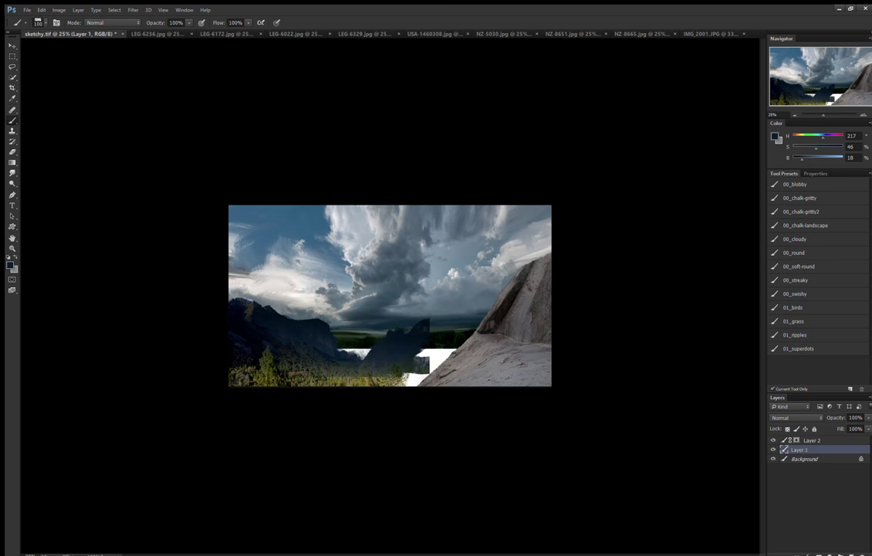
pyautogui.keyDown('alt'); pyautogui.click(313, 311); pyautogui.keyUp('alt')
pyautogui.press('[')
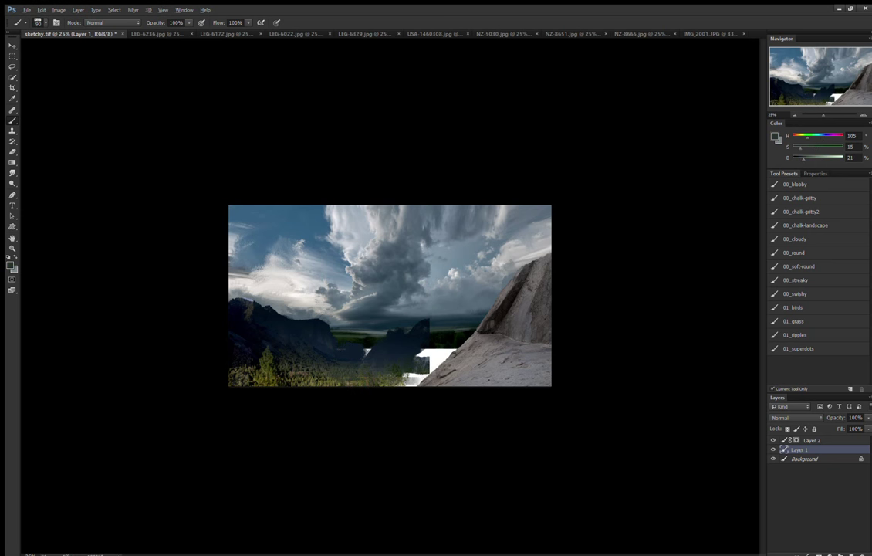
pyautogui.keyDown('alt'); pyautogui.click(363, 335); pyautogui.keyUp('alt')
pyautogui.press(']')
pyautogui.press(']')
pyautogui.press(']')
# Paint dark green and dark blue over the white patches below the mountains.
pyautogui.moveTo(390, 380); pyautogui.dragTo(455, 354)
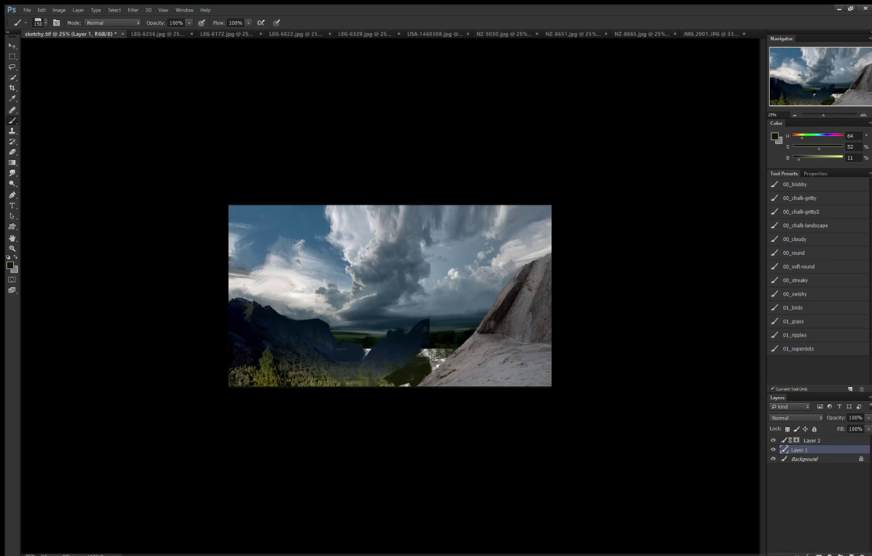
pyautogui.keyDown('alt'); pyautogui.click(382, 322); pyautogui.keyUp('alt')
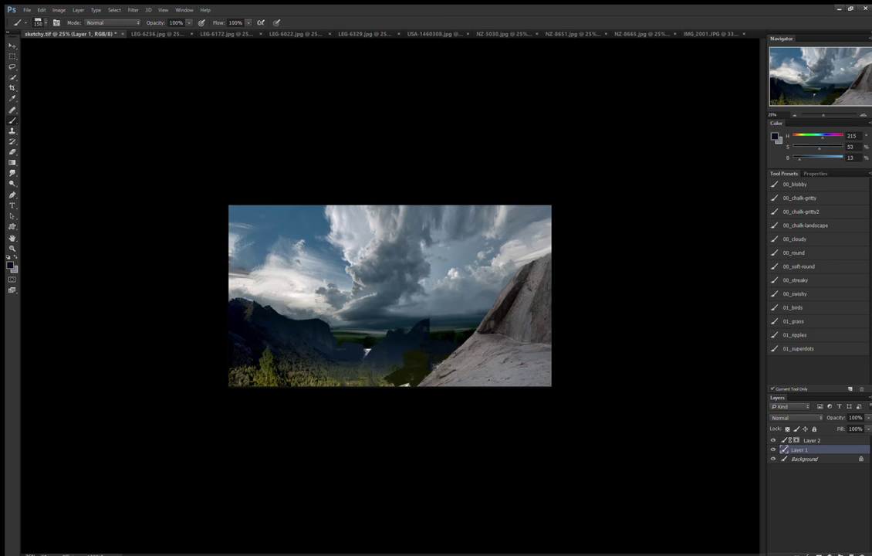
pyautogui.moveTo(409, 375); pyautogui.dragTo(364, 352)
pyautogui.keyDown('alt'); pyautogui.click(356, 340); pyautogui.keyUp('alt')
pyautogui.hotkey('ctrl', 'Tab')
# Browse the open reference photos and inspect the pancake-rocks cliff photo at 100%, then fit it.
pyautogui.hotkey('ctrl', 'Tab')
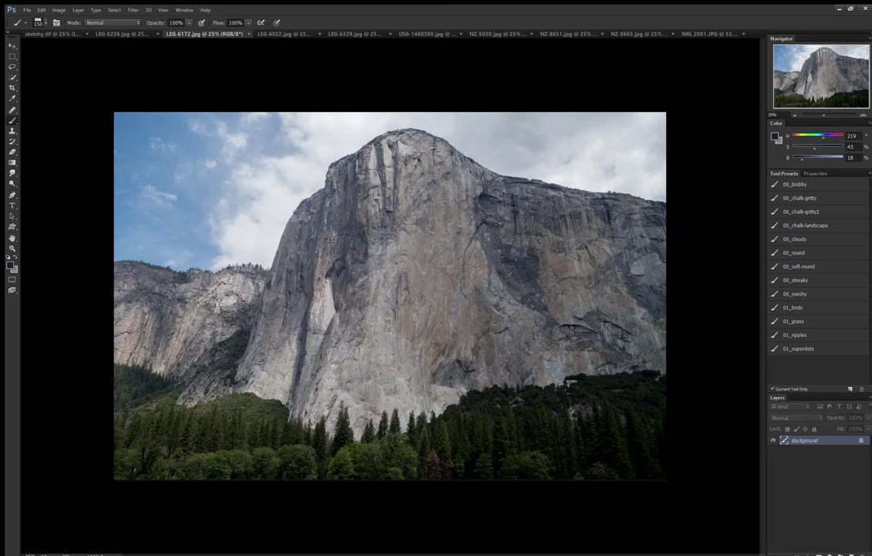
pyautogui.hotkey('ctrl', 'Tab')
pyautogui.hotkey('ctrl', 'Tab')
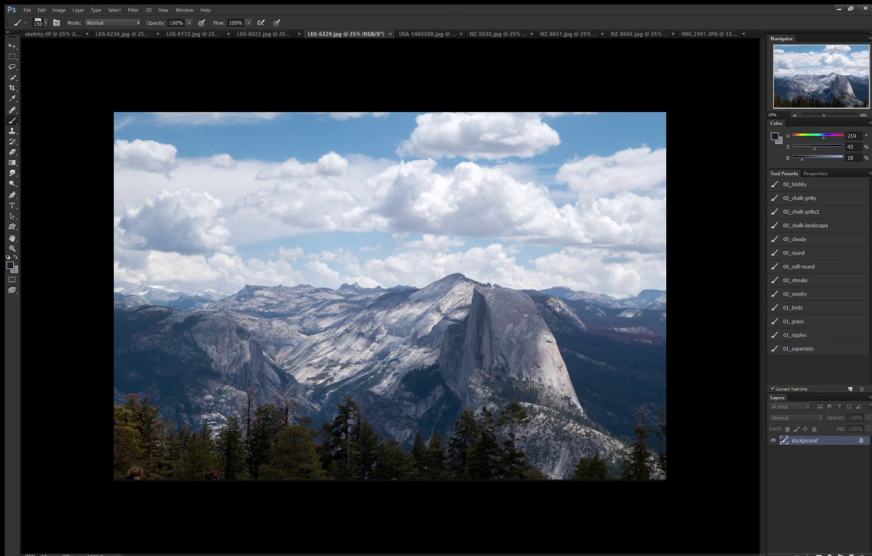
pyautogui.hotkey('ctrl', 'Tab')
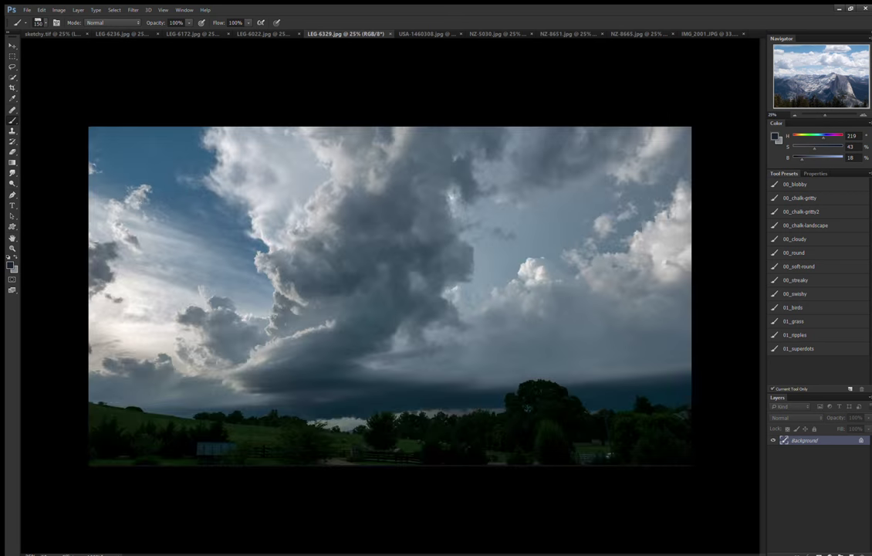
pyautogui.hotkey('ctrl', 'Tab')
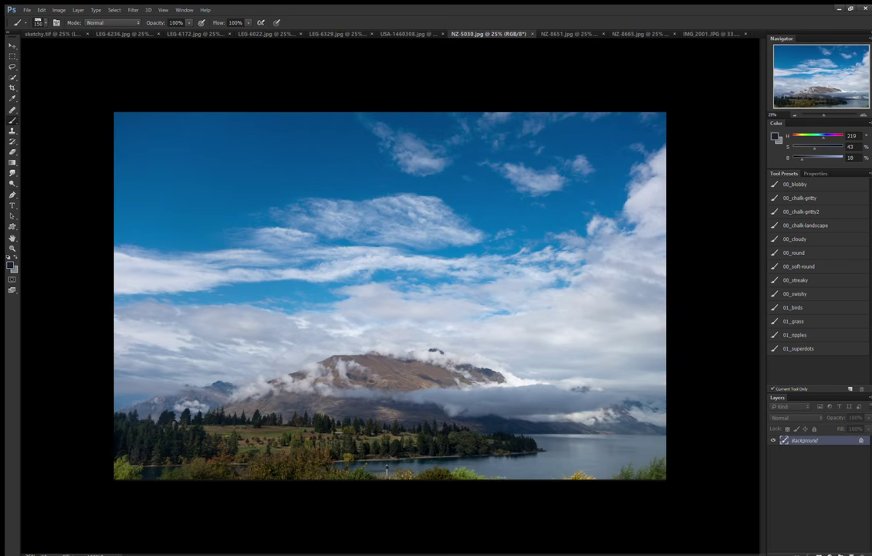
pyautogui.hotkey('ctrl', 'Tab')
pyautogui.hotkey('ctrl', 'Tab')
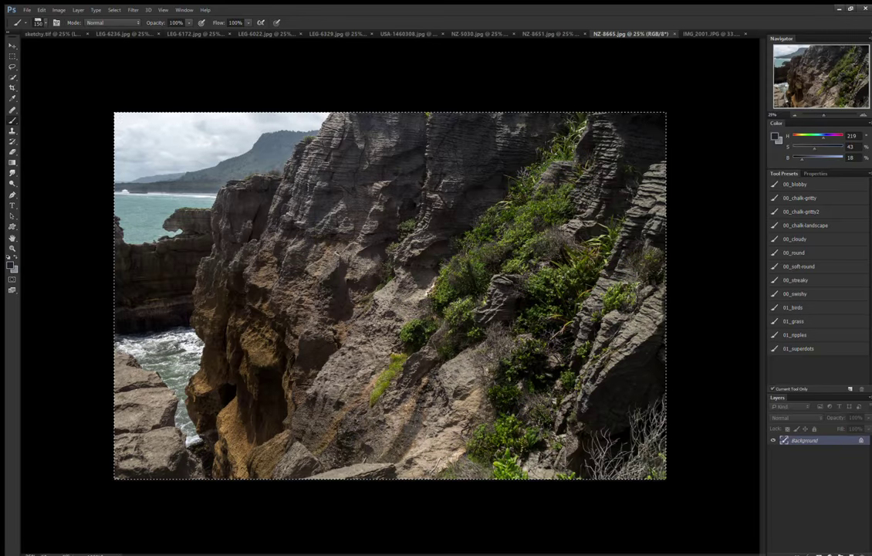
pyautogui.hotkey('ctrl', '1')
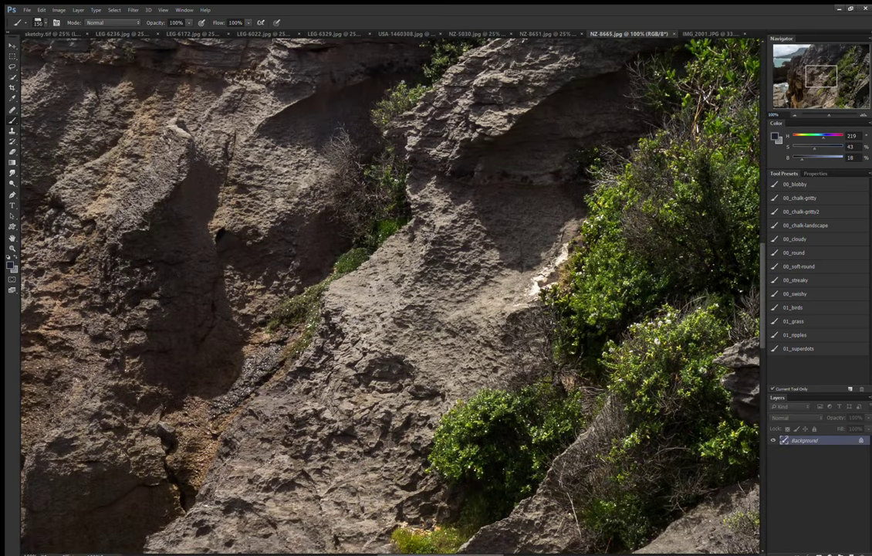
pyautogui.hotkey('ctrl', '0')
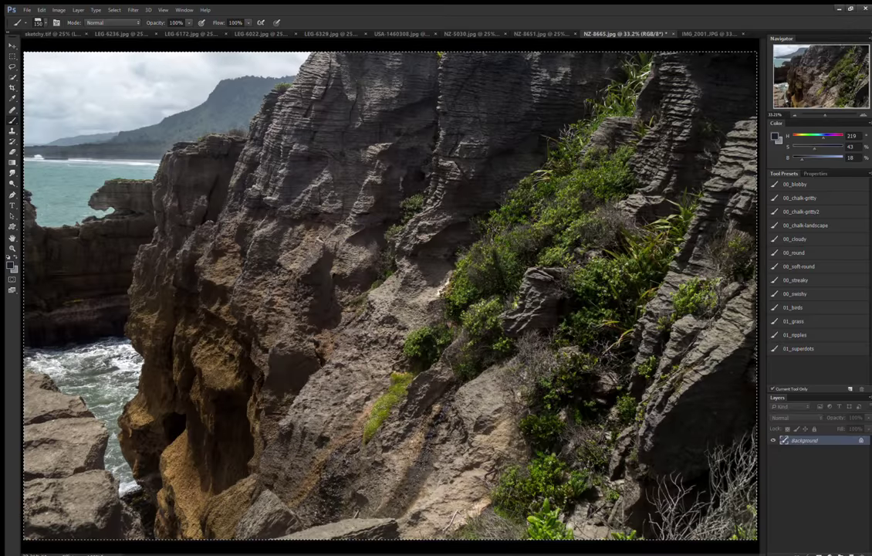
# Back in sketchy.tif at 33.3% zoom, paste the cliff photo as a new layer.
pyautogui.hotkey('ctrl', 'Tab')
pyautogui.hotkey('ctrl', 'Tab')
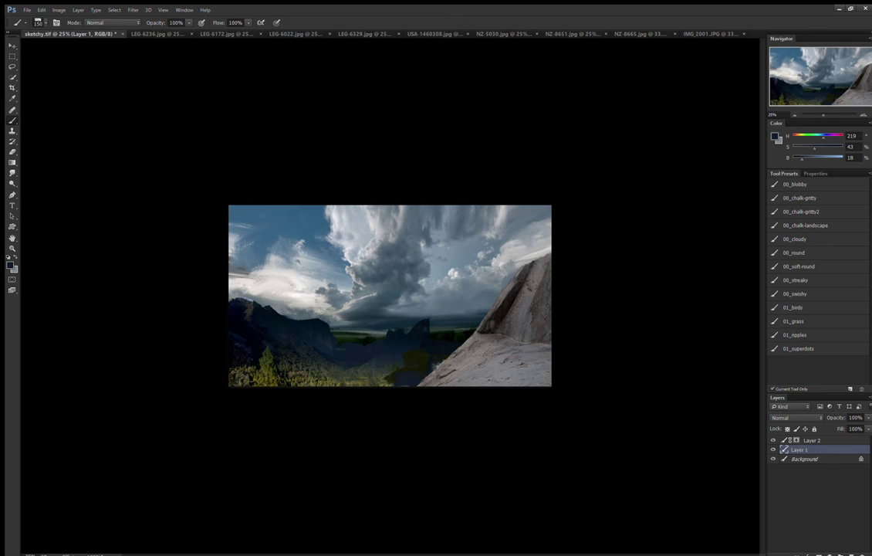
pyautogui.hotkey('ctrl', '+')
pyautogui.hotkey('ctrl', 'v')
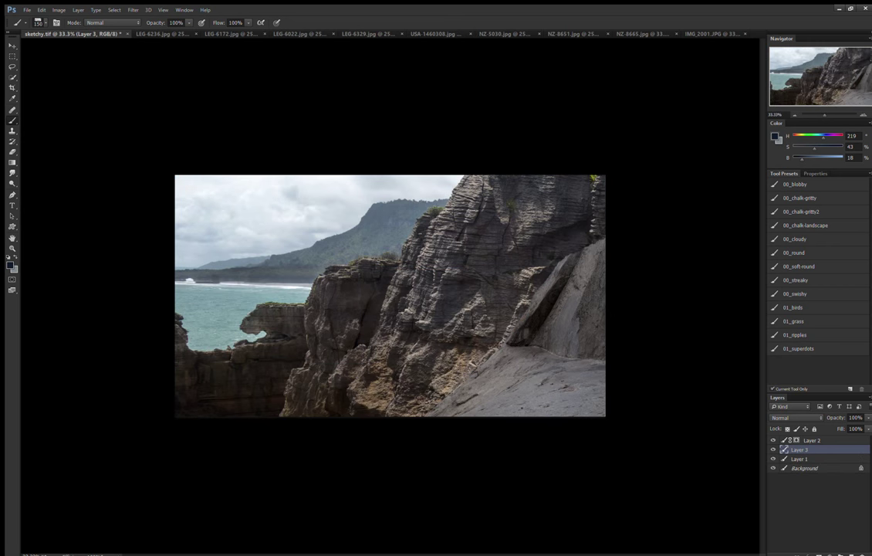
# Move the cliff layer above Layer 2 and scale it to about 42% in the lower right.
pyautogui.hotkey('ctrl', ']')
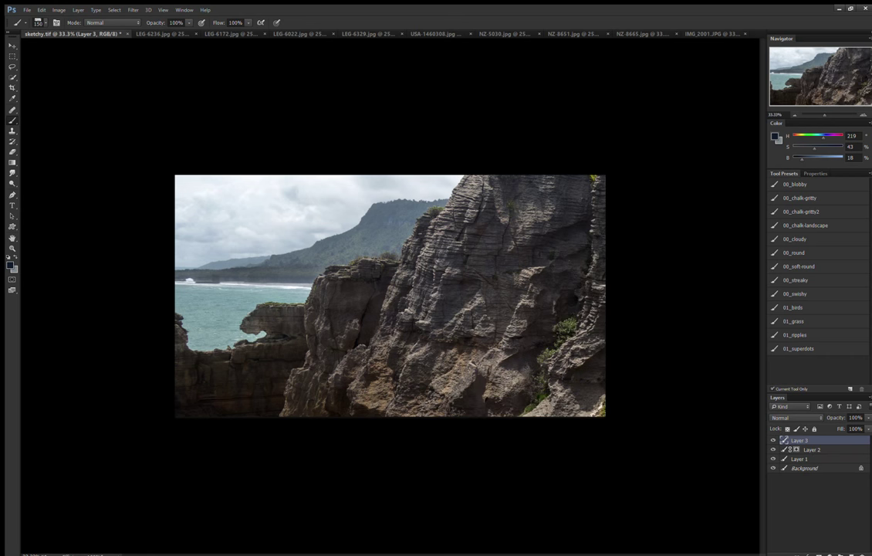
pyautogui.hotkey('ctrl', 't')
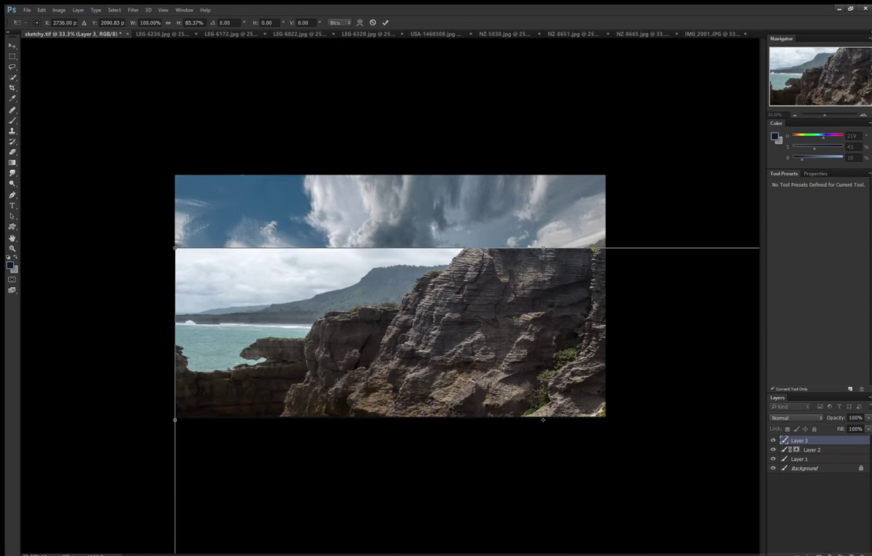
pyautogui.moveTo(175, 175); pyautogui.dragTo(370, 209)
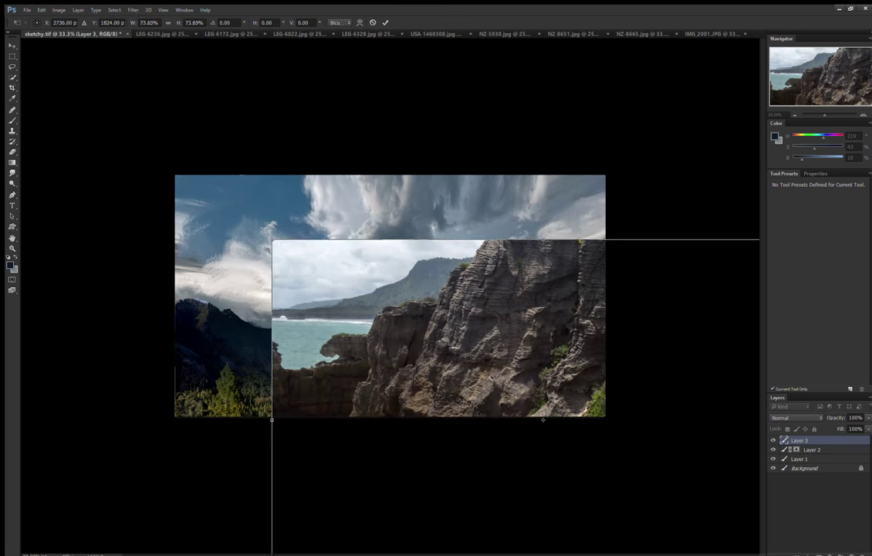
pyautogui.moveTo(487, 312); pyautogui.dragTo(507, 317)
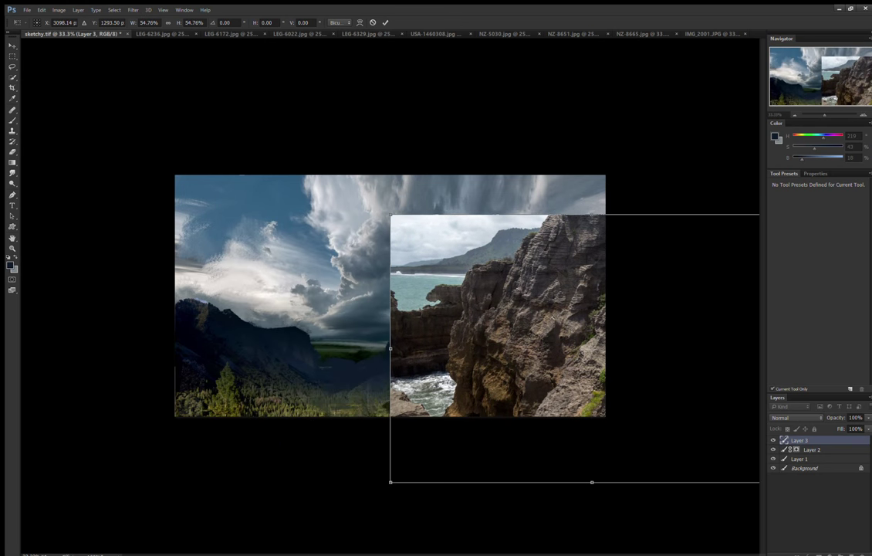
pyautogui.moveTo(497, 230); pyautogui.dragTo(530, 282)
pyautogui.moveTo(540, 363); pyautogui.dragTo(546, 356)
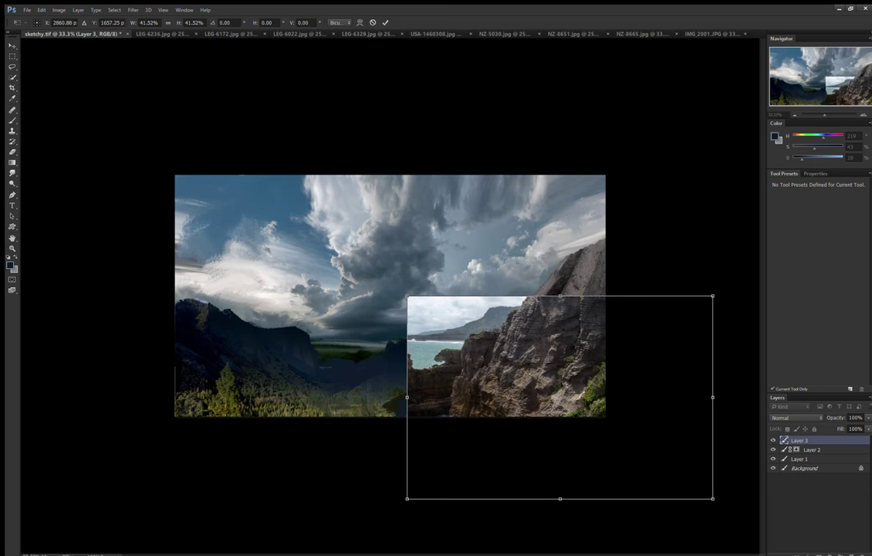
pyautogui.press('Return')
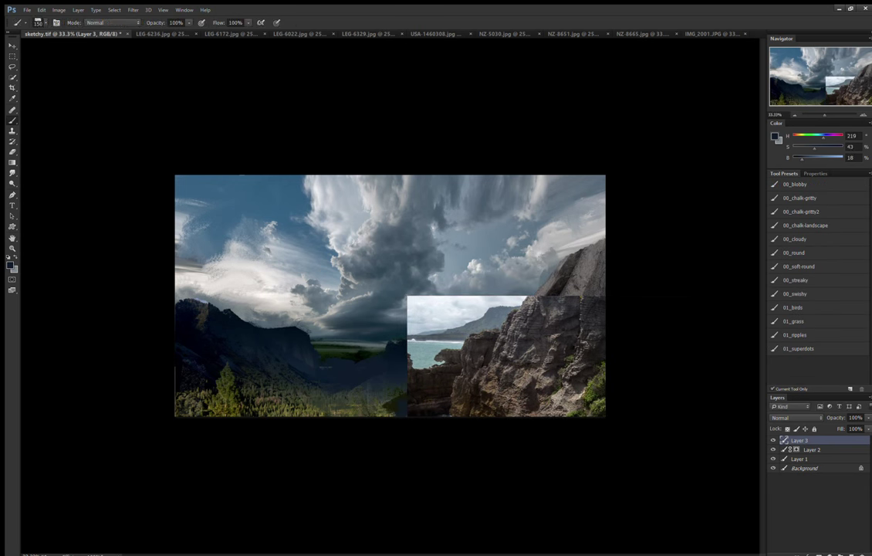
# Keep the cliff layer at Normal blending and reveal its texture on the right rock face with a soft brush.
pyautogui.hotkey('alt', 'shift', 'g')
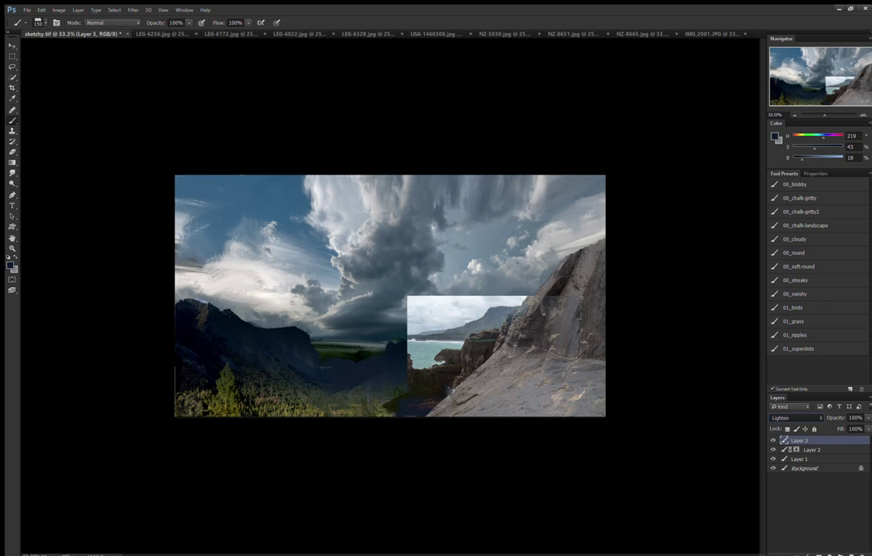
pyautogui.hotkey('alt', 'shift', 'n')
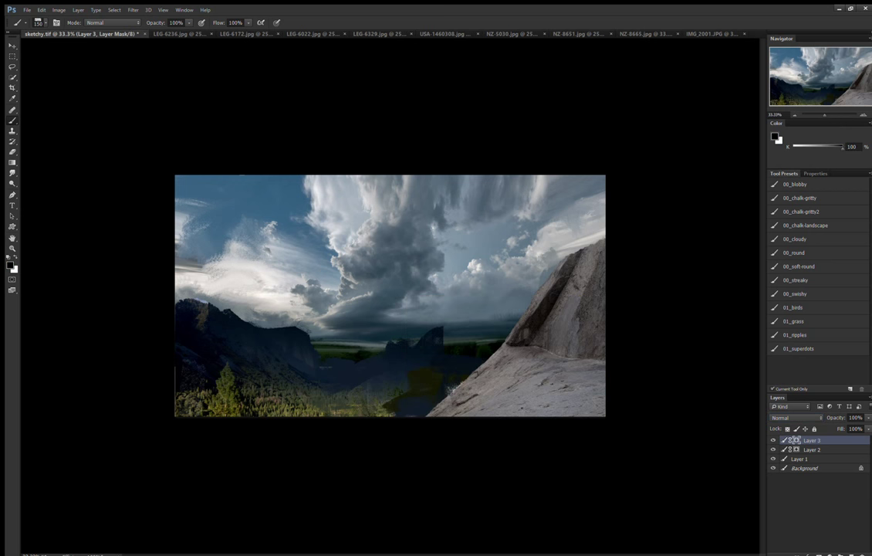
pyautogui.click(799, 266)
pyautogui.press('x')
pyautogui.moveTo(575, 351); pyautogui.dragTo(552, 390)
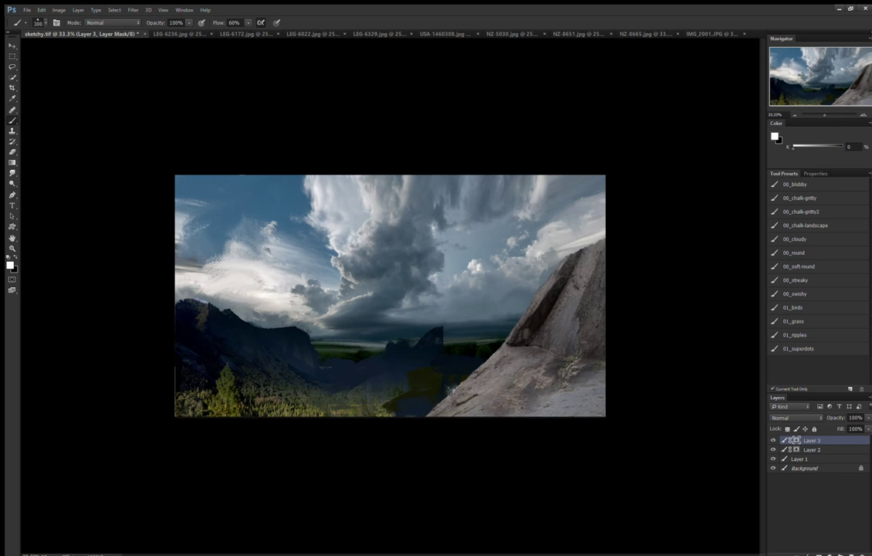
pyautogui.moveTo(590, 339); pyautogui.dragTo(579, 305)
# Reveal green plants at the rock's base and mask out cliff texture on the lower rock area.
pyautogui.press('[')
pyautogui.press(']')
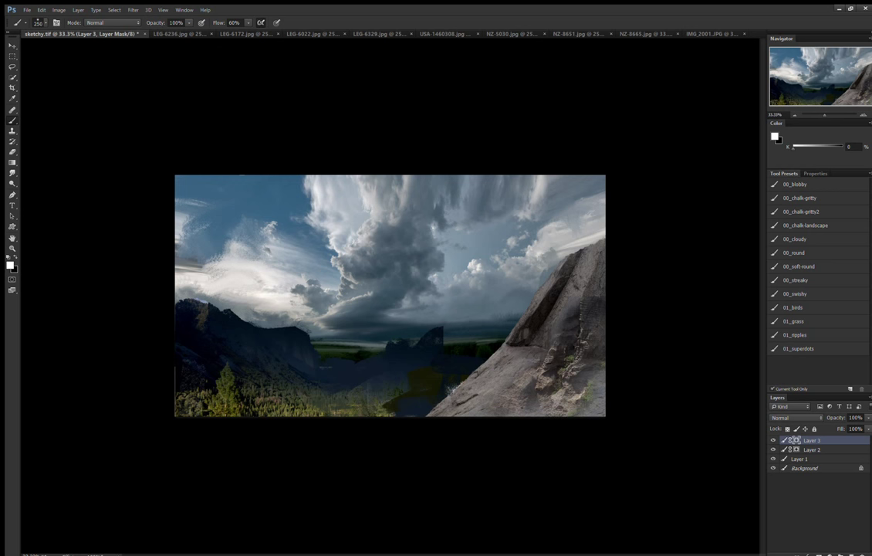
pyautogui.moveTo(601, 386); pyautogui.dragTo(585, 409)
pyautogui.press('[')
pyautogui.press('[')
pyautogui.press('[')
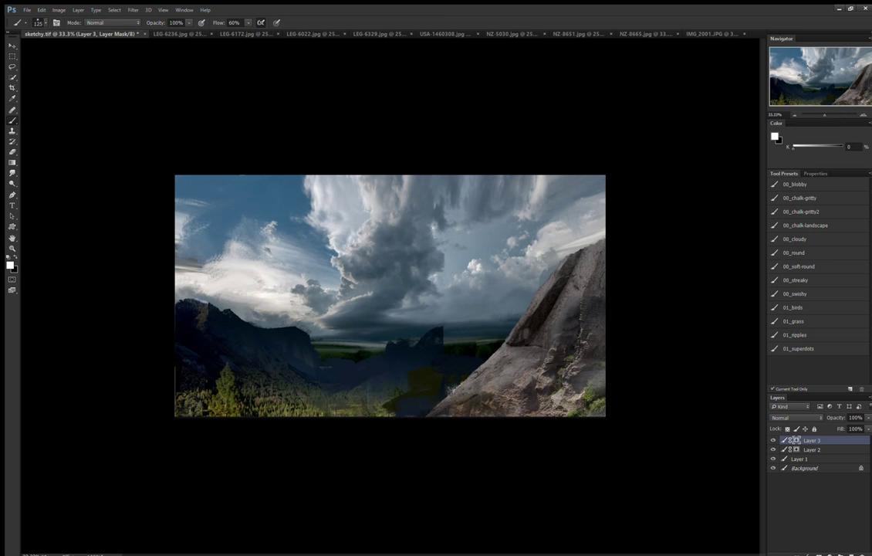
pyautogui.press('x')
pyautogui.press('[')
pyautogui.press('[')
pyautogui.press('[')
pyautogui.moveTo(459, 386); pyautogui.dragTo(501, 405)
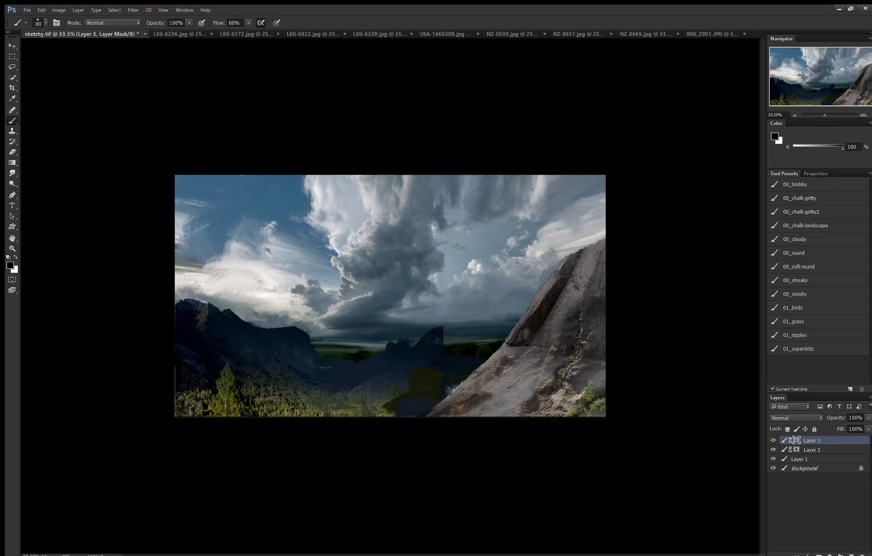
pyautogui.press('x')
pyautogui.press(']')
pyautogui.press(']')
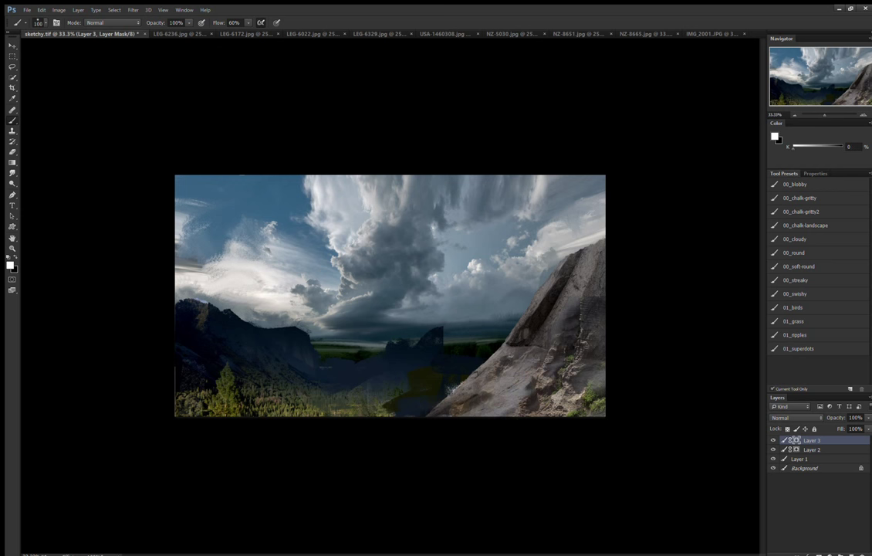
# Refine the mask near the bottom grass with a gritty chalk brush, then merge into Layer 2.
pyautogui.click(800, 198)
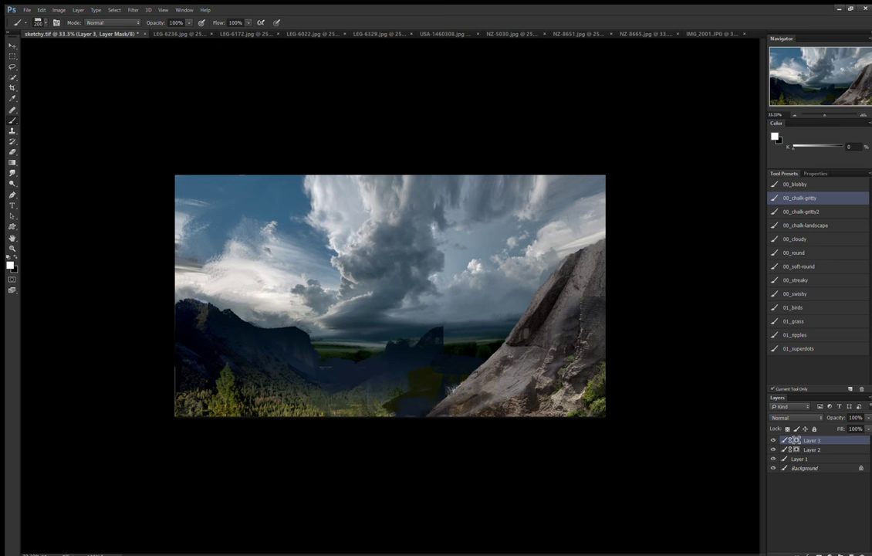
pyautogui.press(']')
pyautogui.press('x')
pyautogui.press('[')
pyautogui.press('[')
pyautogui.press('[')
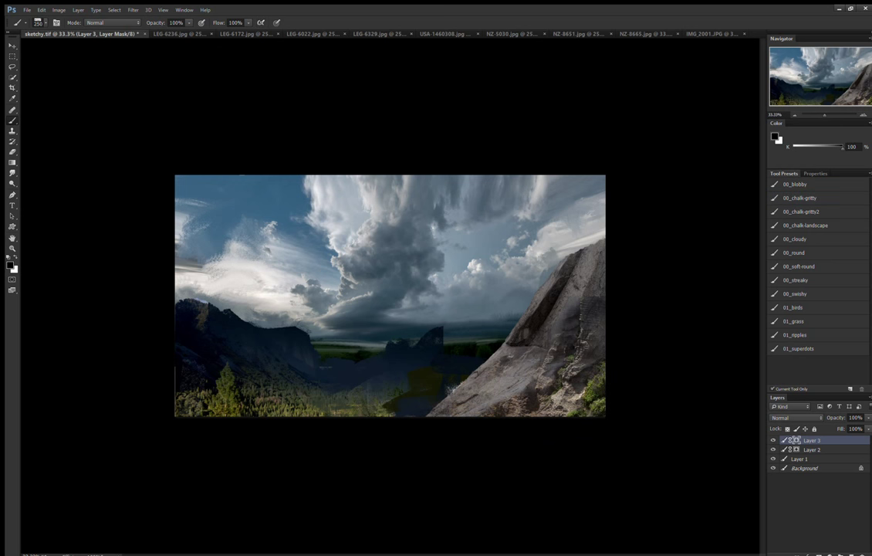
pyautogui.moveTo(471, 402); pyautogui.dragTo(529, 405)
pyautogui.press(']')
pyautogui.press(']')
pyautogui.press(']')
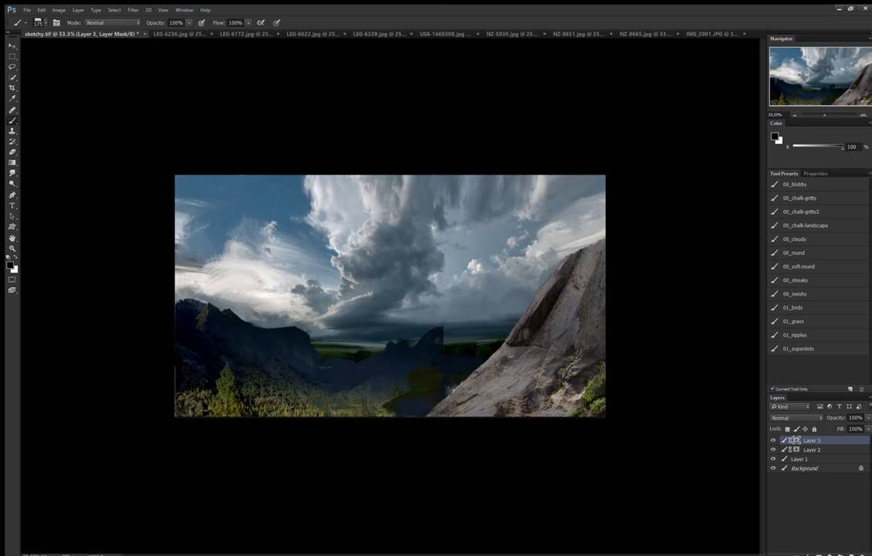
pyautogui.moveTo(505, 359); pyautogui.dragTo(579, 397)
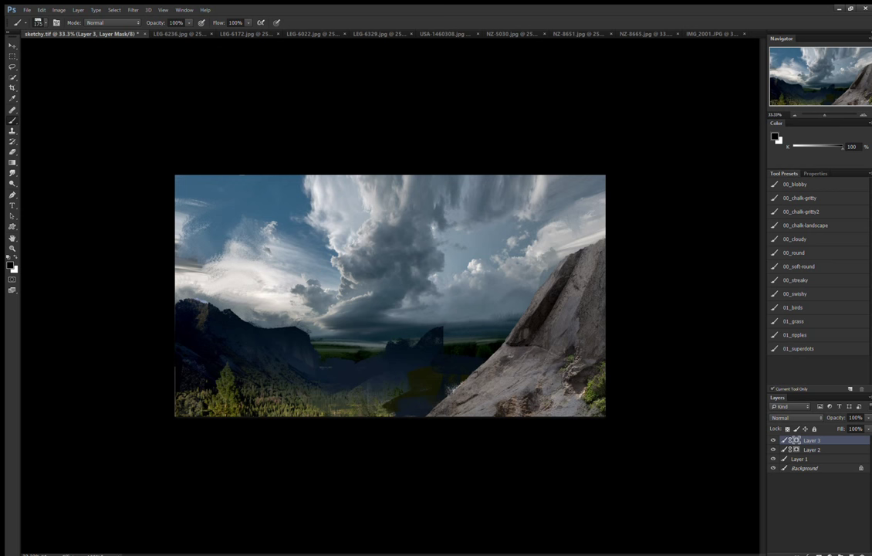
pyautogui.hotkey('ctrl', 'e')
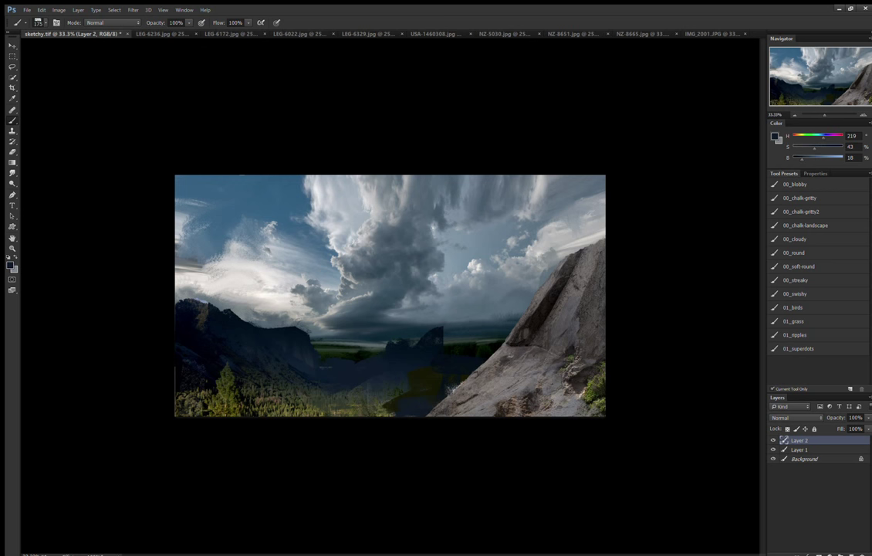
# Flatten the painting and paint a blue-grey haze over the central mountain peaks with a chalk brush.
pyautogui.hotkey('ctrl', 'shift', 'e')
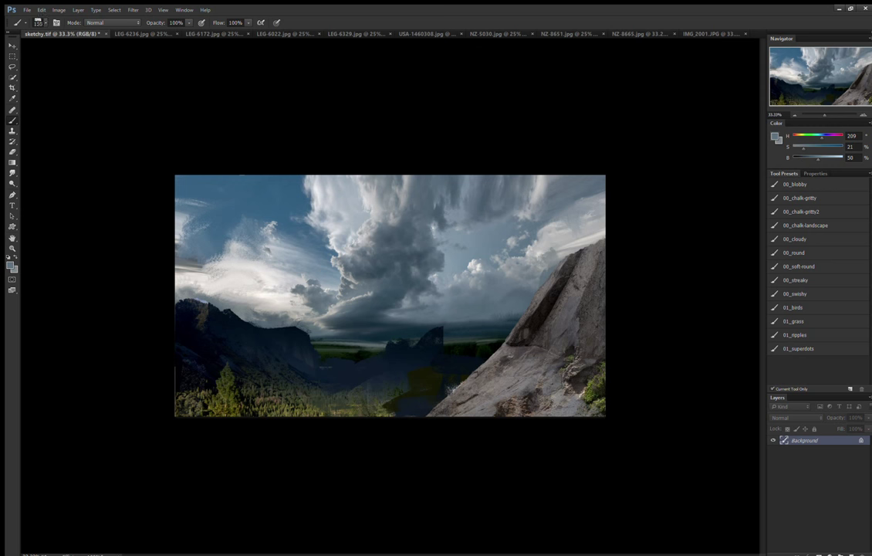
pyautogui.press('[')
pyautogui.moveTo(401, 336); pyautogui.dragTo(448, 333)
pyautogui.click(801, 211)
pyautogui.press('[')
pyautogui.keyDown('alt'); pyautogui.click(454, 388); pyautogui.keyUp('alt')
pyautogui.moveTo(423, 330); pyautogui.dragTo(450, 332)
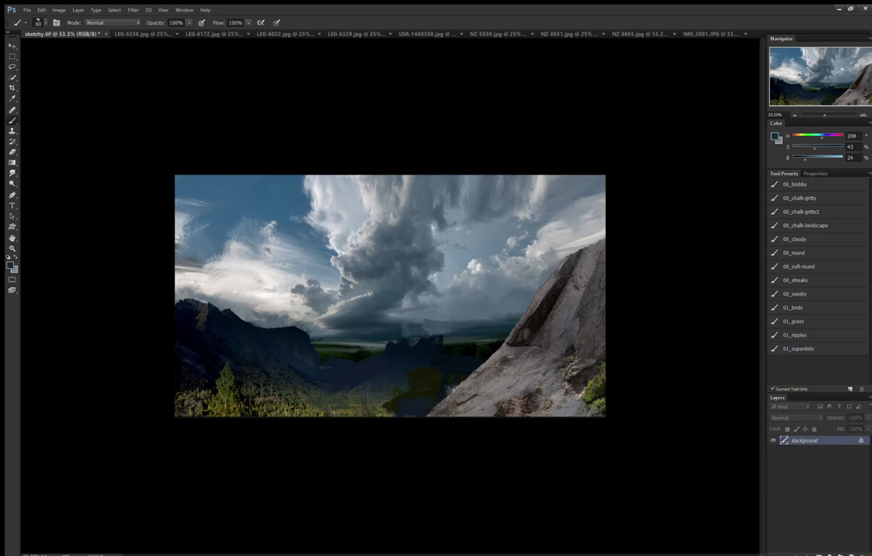
# Sample dark blue, greenish-grey and pale teal tones and paint a light stroke along the horizon.
pyautogui.keyDown('alt'); pyautogui.click(373, 287); pyautogui.keyUp('alt')
pyautogui.keyDown('alt'); pyautogui.click(378, 304); pyautogui.keyUp('alt')
pyautogui.press('[')
pyautogui.press('[')
pyautogui.press('[')
pyautogui.keyDown('alt'); pyautogui.click(330, 305); pyautogui.keyUp('alt')
pyautogui.press('[')
pyautogui.moveTo(320, 340); pyautogui.dragTo(420, 340)
# At 60% flow, paint a bright cloud puff in the sky and dab blue-grey over it.
pyautogui.press(']')
pyautogui.press(']')
pyautogui.press(']')
pyautogui.keyDown('alt'); pyautogui.click(416, 244); pyautogui.keyUp('alt')
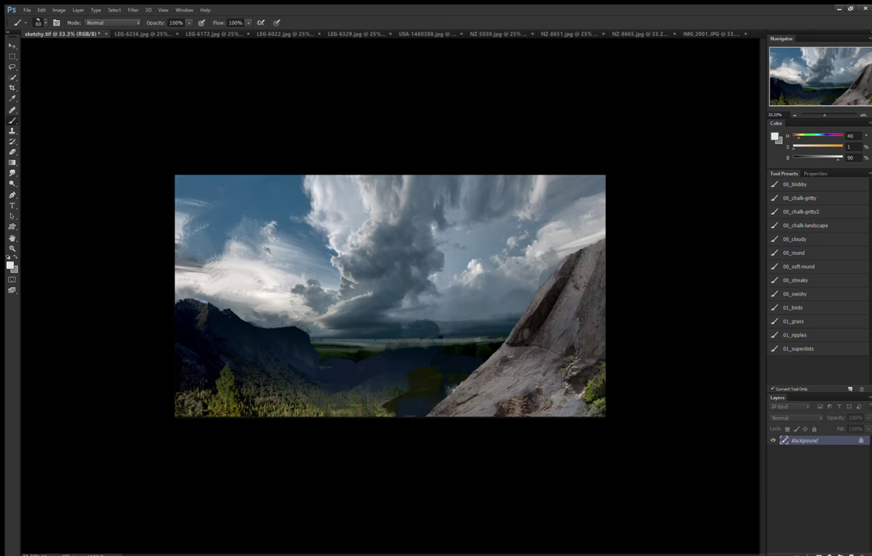
pyautogui.press('[')
pyautogui.press('[')
pyautogui.hotkey('shift', '6')
pyautogui.moveTo(469, 276)
pyautogui.mouseDown()
pyautogui.moveTo(465, 293)
pyautogui.moveTo(474, 292)
pyautogui.mouseUp()
pyautogui.keyDown('alt'); pyautogui.click(462, 302); pyautogui.keyUp('alt')
pyautogui.keyDown('alt'); pyautogui.click(418, 244); pyautogui.keyUp('alt')
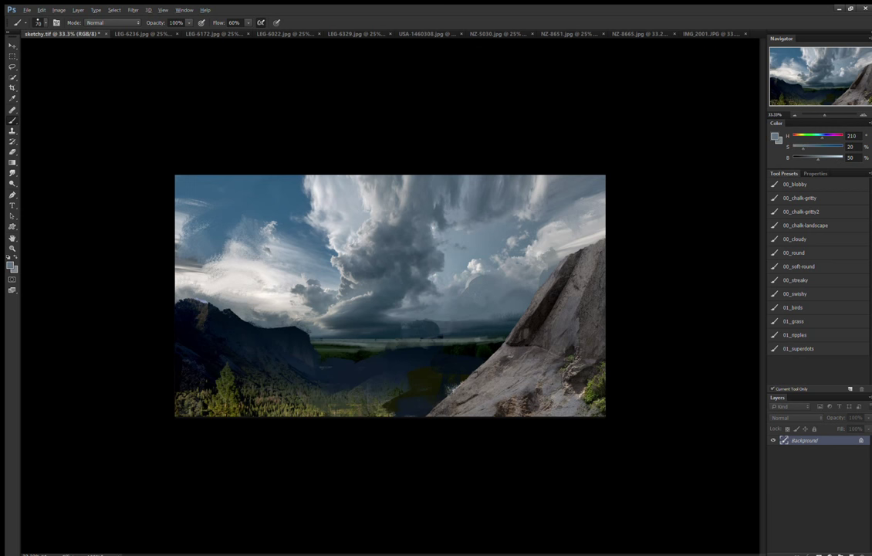
# Paint dark blue strokes across the upper-right sky with a size-100 brush.
pyautogui.keyDown('alt'); pyautogui.click(474, 237); pyautogui.keyUp('alt')
pyautogui.press(']')
pyautogui.press(']')
pyautogui.press(']')
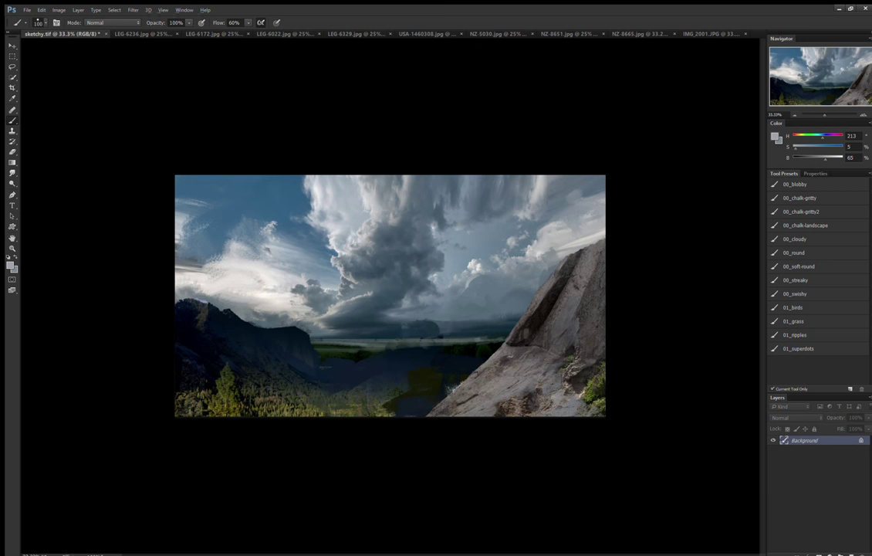
pyautogui.keyDown('alt'); pyautogui.click(491, 182); pyautogui.keyUp('alt')
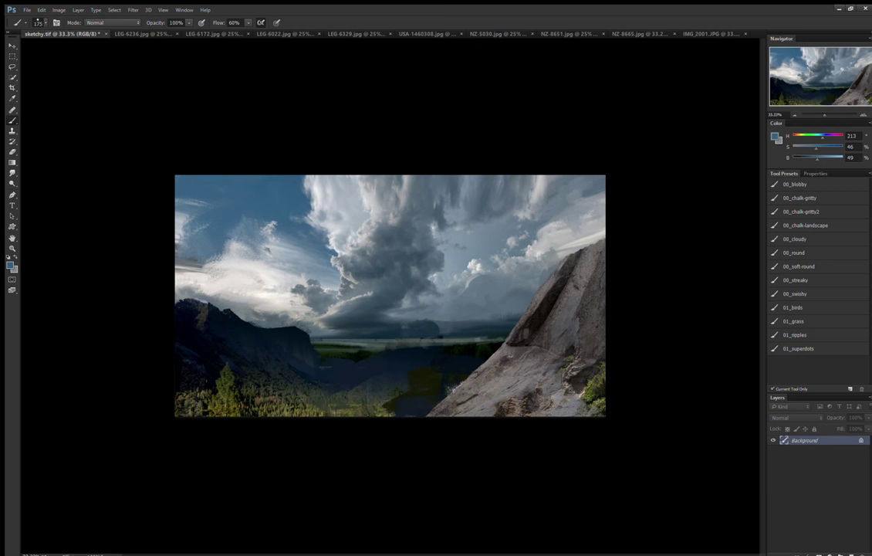
pyautogui.moveTo(483, 179); pyautogui.dragTo(533, 181)
pyautogui.keyDown('alt'); pyautogui.click(532, 181); pyautogui.keyUp('alt')
pyautogui.press('[')
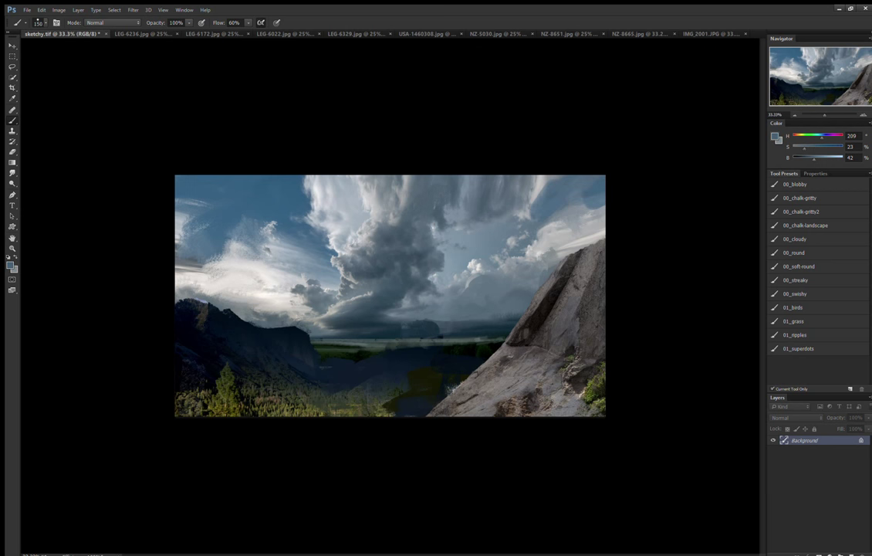
pyautogui.press(']')
pyautogui.press(']')
pyautogui.press(']')
pyautogui.moveTo(463, 181); pyautogui.dragTo(594, 189)
# Darken the upper-centre and upper-left sky with grey strokes, then raise brush flow to 100%.
pyautogui.press(']')
pyautogui.press(']')
pyautogui.press(']')
pyautogui.moveTo(455, 185); pyautogui.dragTo(382, 199)
pyautogui.press('[')
pyautogui.press('[')
pyautogui.moveTo(324, 197); pyautogui.dragTo(266, 185)
pyautogui.keyDown('alt'); pyautogui.click(286, 189); pyautogui.keyUp('alt')
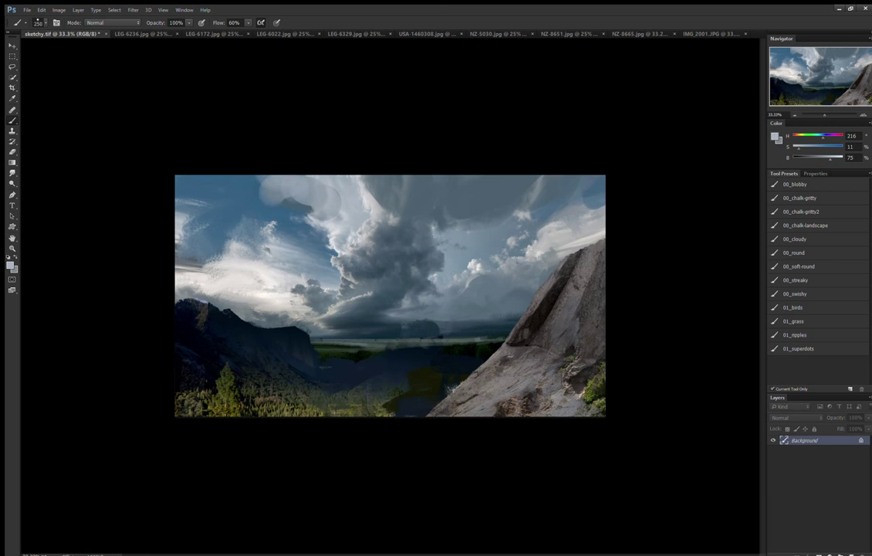
pyautogui.press('[')
pyautogui.hotkey('shift', '0')
# Sample pale grey and sky blue and paint blue along the sky's upper-left edge.
pyautogui.keyDown('alt'); pyautogui.click(332, 176); pyautogui.keyUp('alt')
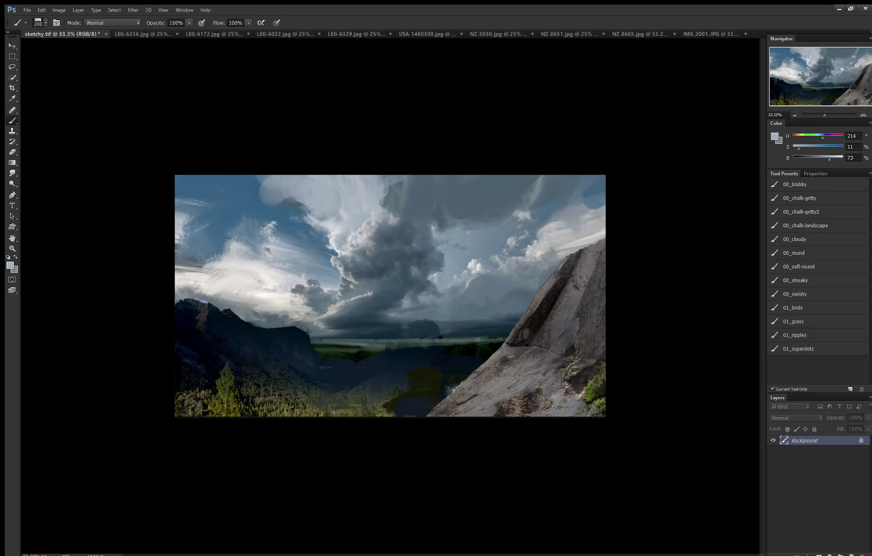
pyautogui.keyDown('alt'); pyautogui.click(216, 181); pyautogui.keyUp('alt')
pyautogui.press(']')
pyautogui.press(']')
pyautogui.keyDown('alt'); pyautogui.click(241, 179); pyautogui.keyUp('alt')
pyautogui.keyDown('alt'); pyautogui.click(197, 189); pyautogui.keyUp('alt')
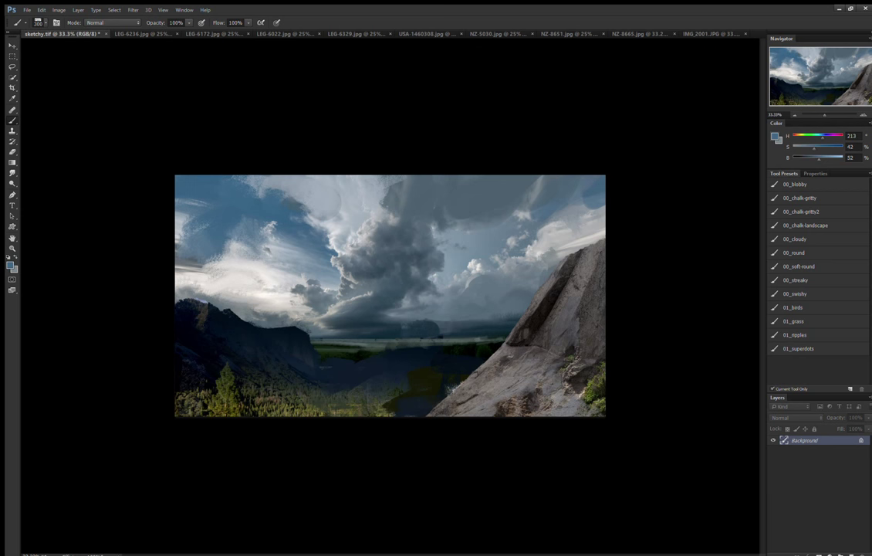
pyautogui.moveTo(171, 181); pyautogui.dragTo(166, 240)
# Brighten the left cloud edges with near-white textured strokes and add grey-blue haze by the left mountain.
pyautogui.press('[')
pyautogui.press('[')
pyautogui.press('[')
pyautogui.keyDown('alt'); pyautogui.click(223, 270); pyautogui.keyUp('alt')
pyautogui.moveTo(220, 262); pyautogui.dragTo(181, 251)
pyautogui.press(']')
pyautogui.press(']')
pyautogui.press(']')
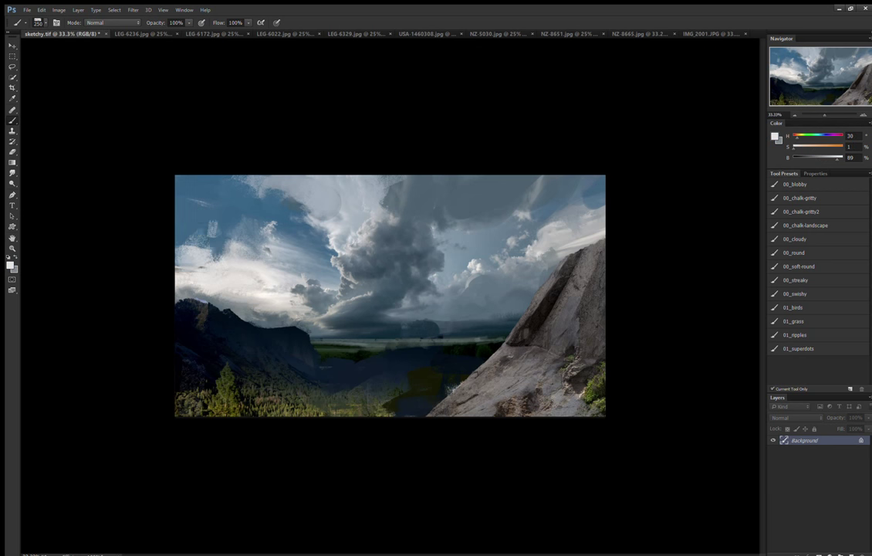
pyautogui.moveTo(254, 224); pyautogui.dragTo(185, 247)
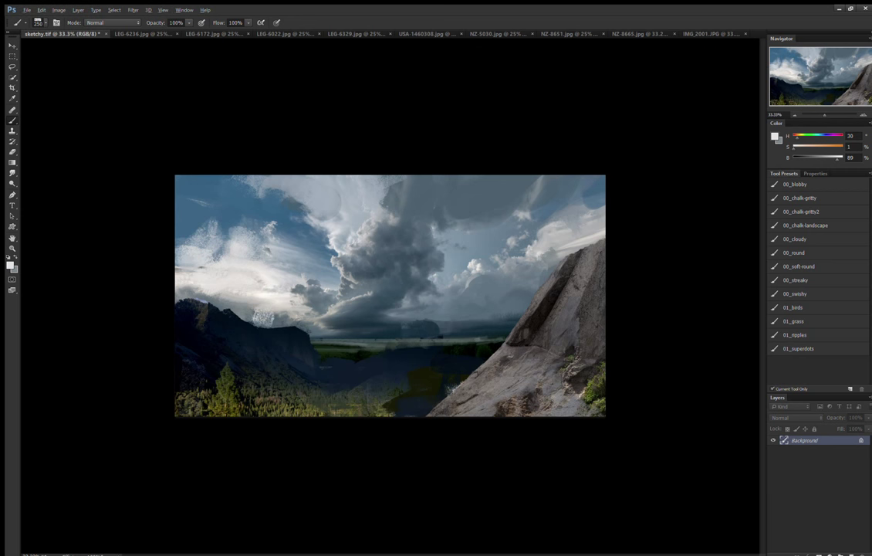
pyautogui.press('[')
pyautogui.press('[')
pyautogui.press('[')
pyautogui.keyDown('alt'); pyautogui.click(232, 281); pyautogui.keyUp('alt')
pyautogui.moveTo(254, 308); pyautogui.dragTo(271, 324)
# Lower the left mountain peak with grey-blue haze.
pyautogui.moveTo(216, 303); pyautogui.dragTo(176, 304)
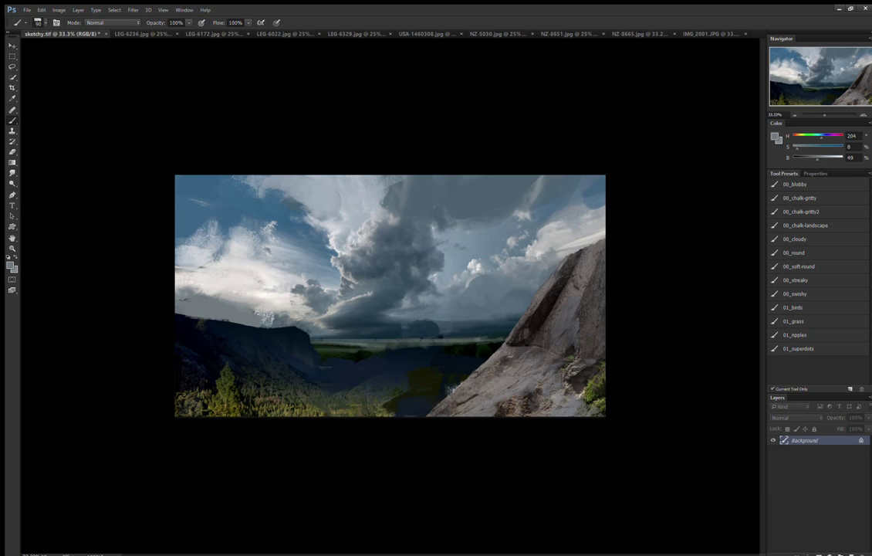
pyautogui.keyDown('alt'); pyautogui.click(339, 363); pyautogui.keyUp('alt')
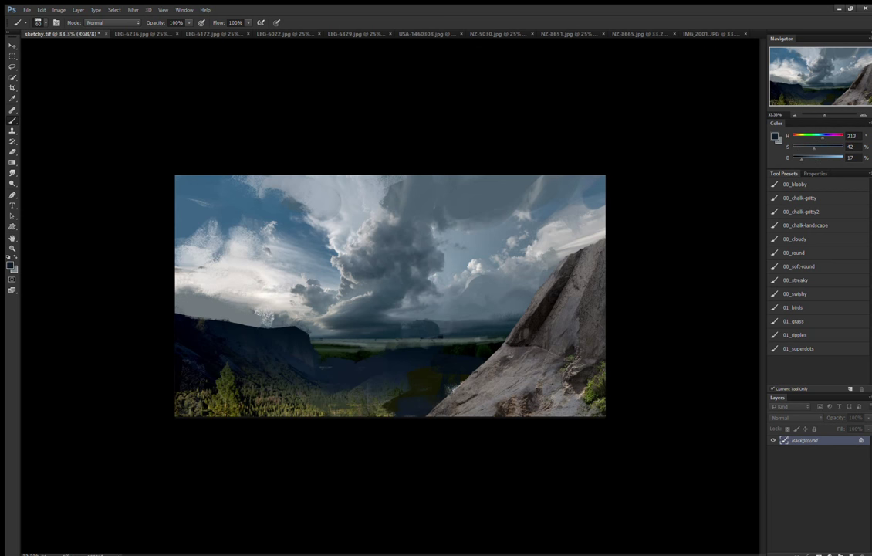
pyautogui.press(']')
# Touch up the sky, covering a stray dark mark and adding darker grey-blue at the top.
pyautogui.keyDown('alt'); pyautogui.click(231, 378); pyautogui.keyUp('alt')
pyautogui.moveTo(339, 192); pyautogui.dragTo(337, 217)
pyautogui.keyDown('alt'); pyautogui.click(348, 232); pyautogui.keyUp('alt')
pyautogui.press(']')
pyautogui.press(']')
pyautogui.press(']')
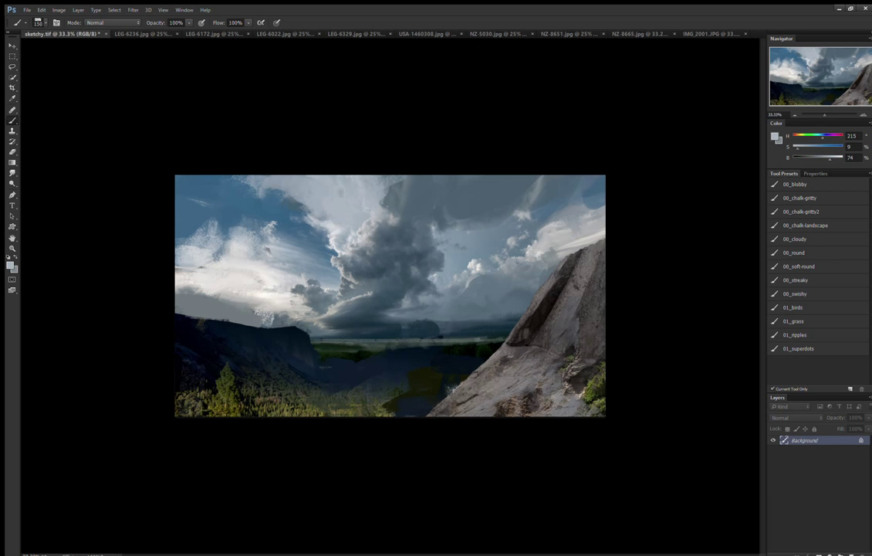
pyautogui.keyDown('alt'); pyautogui.click(301, 177); pyautogui.keyUp('alt')
pyautogui.keyDown('alt'); pyautogui.click(355, 185); pyautogui.keyUp('alt')
pyautogui.press(']')
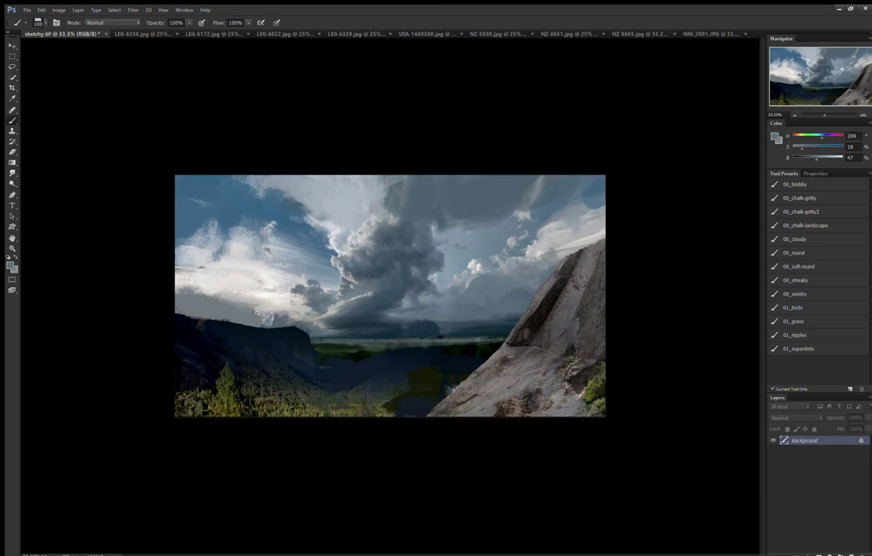
pyautogui.moveTo(382, 179); pyautogui.dragTo(379, 199)
# Repaint a patch of the lower-middle valley in olive.
pyautogui.press('[')
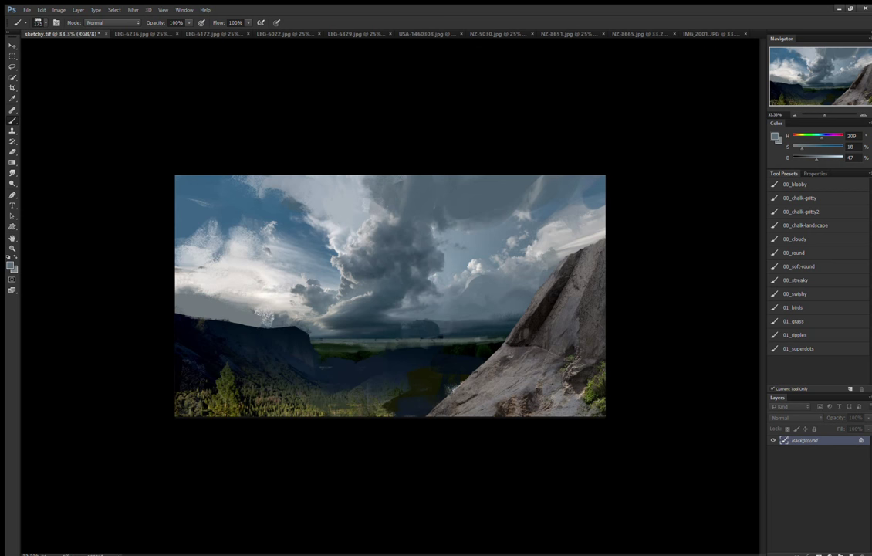
pyautogui.press('[')
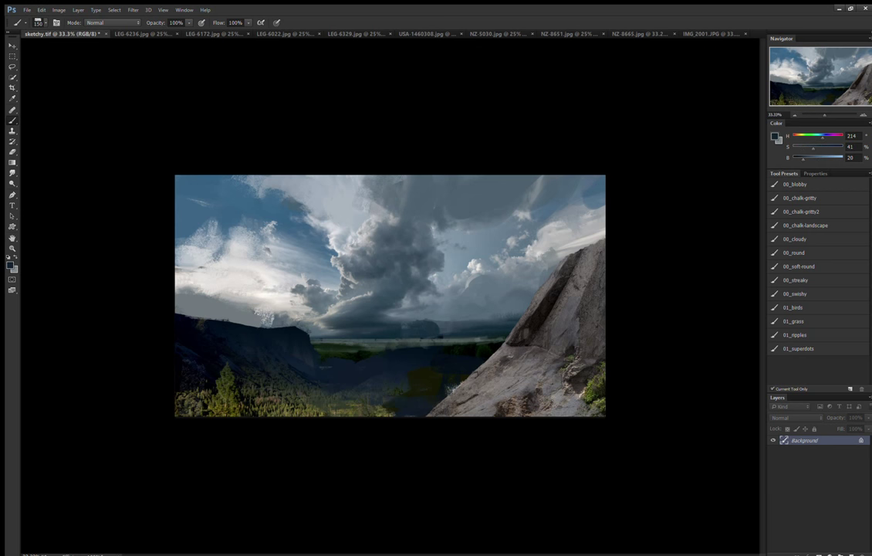
pyautogui.keyDown('alt'); pyautogui.click(340, 363); pyautogui.keyUp('alt')
pyautogui.moveTo(343, 355); pyautogui.dragTo(382, 364)
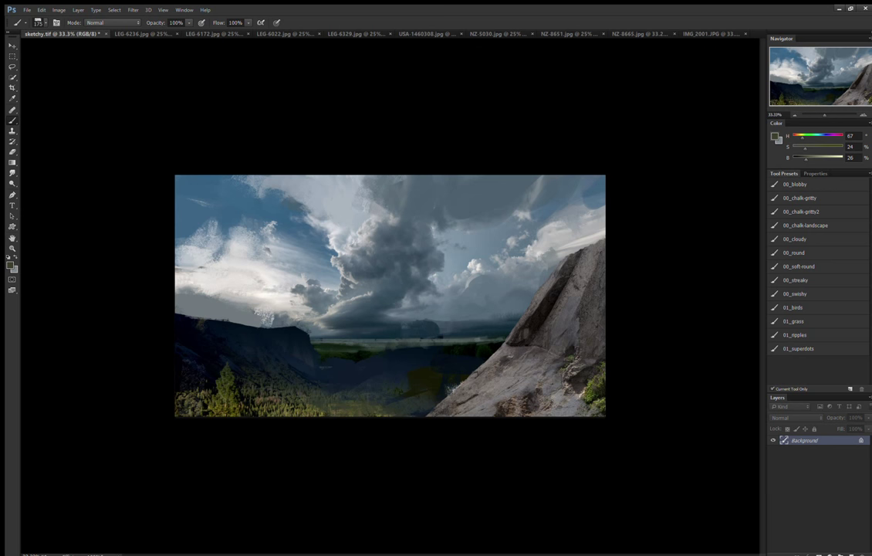
pyautogui.press(']')
pyautogui.press(']')
pyautogui.press(']')
pyautogui.press('[')
pyautogui.press('[')
pyautogui.press('[')
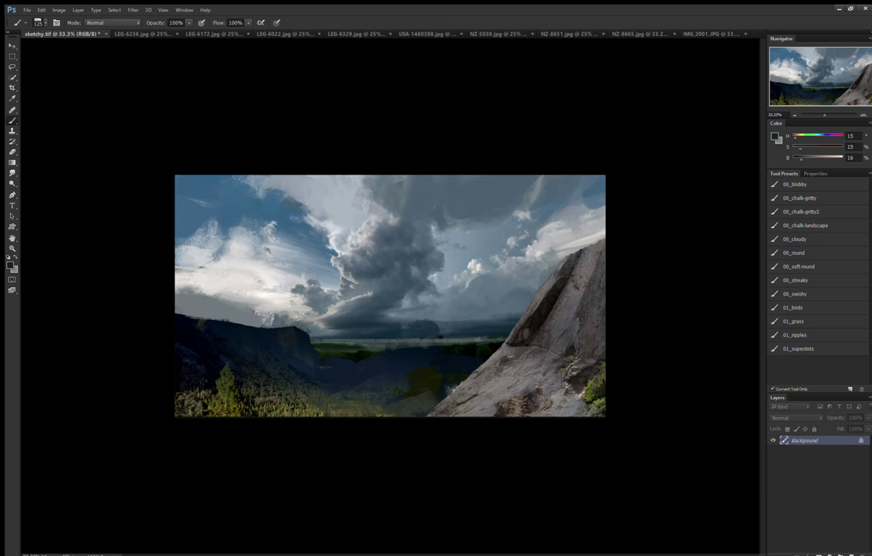
# Brighten the paint to a reddish tone and dab it onto the left cliff face.
pyautogui.moveTo(800, 157); pyautogui.dragTo(818, 157)
pyautogui.press('[')
pyautogui.press('[')
pyautogui.press('[')
pyautogui.moveTo(274, 328)
pyautogui.mouseDown()
pyautogui.moveTo(297, 353)
pyautogui.moveTo(299, 372)
pyautogui.moveTo(271, 333)
pyautogui.moveTo(279, 328)
pyautogui.mouseUp()
pyautogui.press(']')
pyautogui.press(']')
pyautogui.press('[')
pyautogui.click(318, 346)
pyautogui.click(360, 391)
pyautogui.click(236, 309)
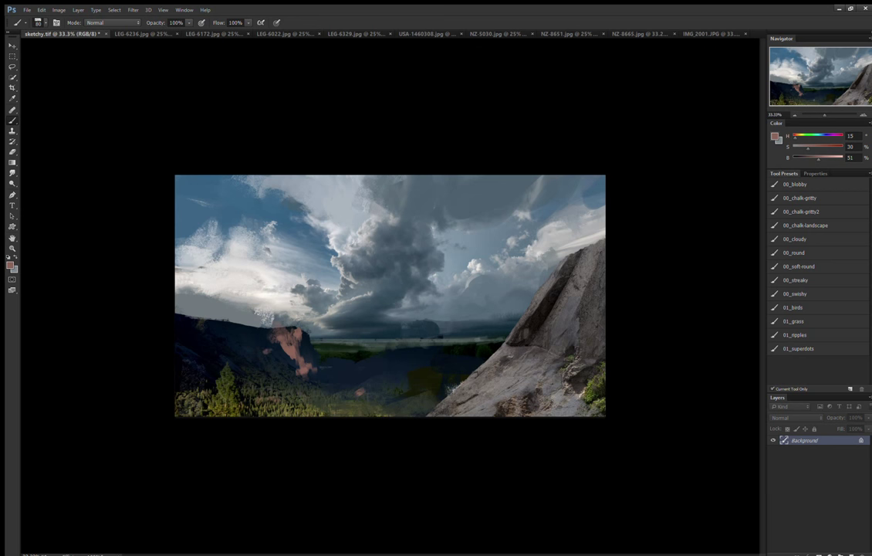
pyautogui.moveTo(442, 320); pyautogui.dragTo(433, 359)
pyautogui.hotkey('ctrl', 'z')
# Start a dark vertical tower in the valley centre with very dark blue.
pyautogui.keyDown('alt'); pyautogui.click(231, 340); pyautogui.keyUp('alt')
pyautogui.press(']')
pyautogui.press(']')
pyautogui.moveTo(424, 349)
pyautogui.mouseDown()
pyautogui.moveTo(437, 276)
pyautogui.moveTo(424, 277)
pyautogui.moveTo(422, 267)
pyautogui.moveTo(433, 258)
pyautogui.mouseUp()
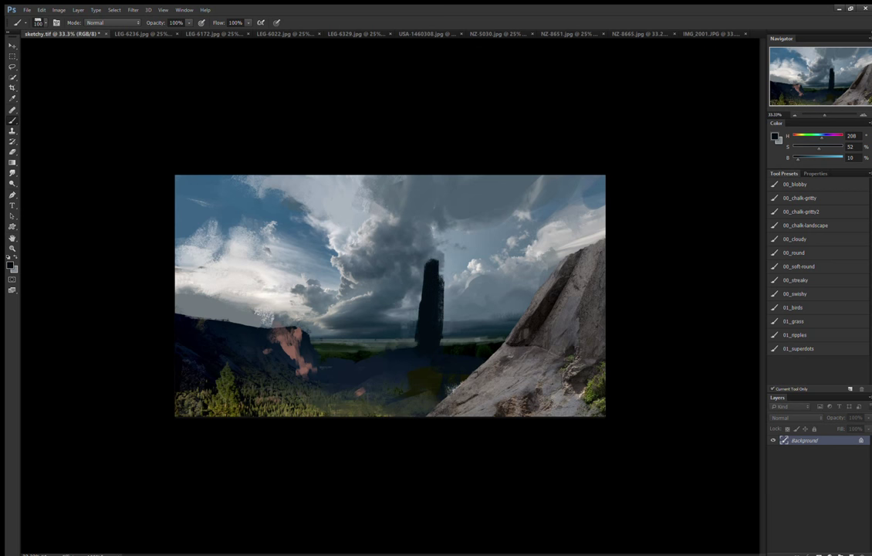
# Widen the dark tower's base and broaden its top and right side.
pyautogui.moveTo(408, 352)
pyautogui.mouseDown()
pyautogui.moveTo(430, 261)
pyautogui.moveTo(453, 292)
pyautogui.moveTo(460, 340)
pyautogui.mouseUp()
pyautogui.moveTo(456, 270)
pyautogui.mouseDown()
pyautogui.moveTo(461, 341)
pyautogui.moveTo(445, 285)
pyautogui.mouseUp()
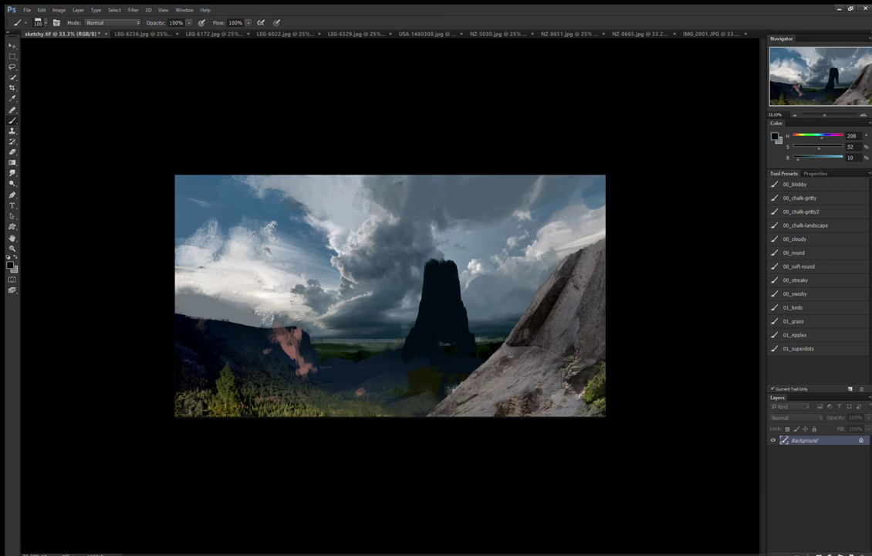
pyautogui.keyDown('alt'); pyautogui.click(423, 303); pyautogui.keyUp('alt')
# Light the tower's lower part and left side with muted reddish-grey.
pyautogui.keyDown('alt'); pyautogui.click(541, 340); pyautogui.keyUp('alt')
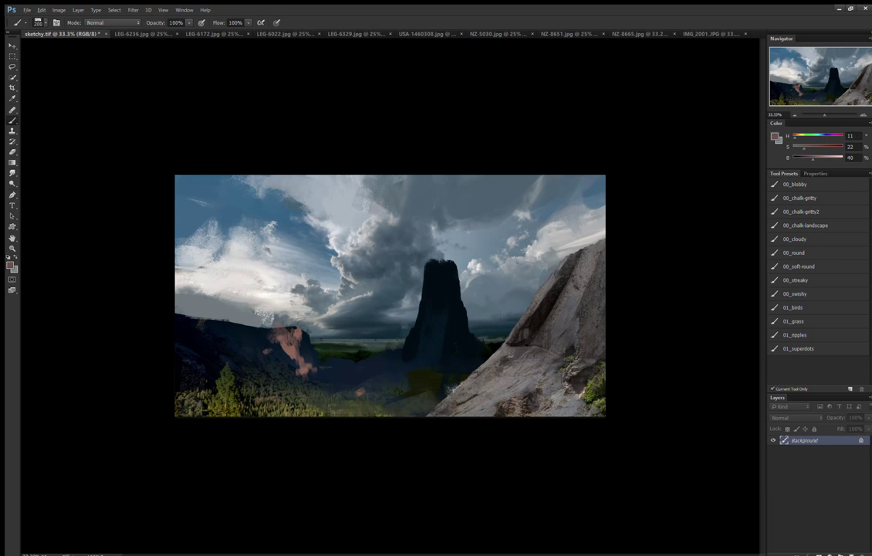
pyautogui.moveTo(421, 332); pyautogui.dragTo(421, 371)
pyautogui.press('[')
pyautogui.press('[')
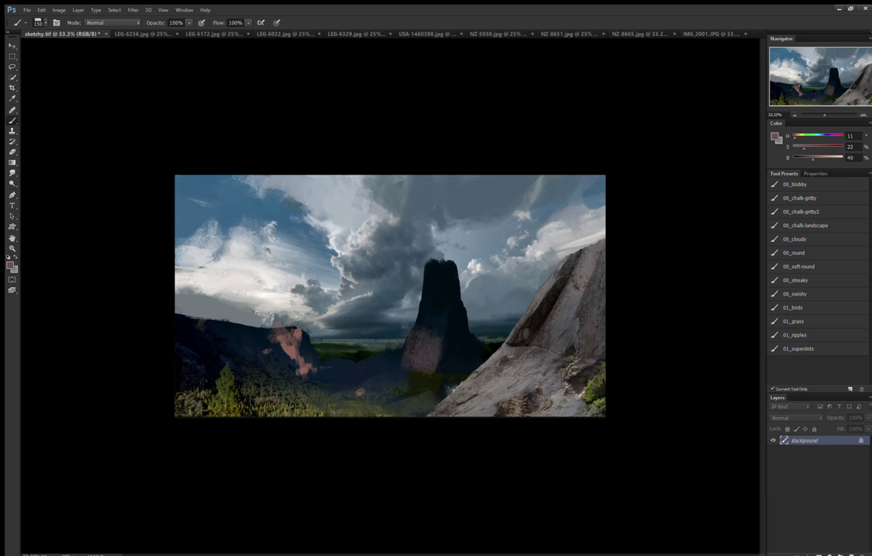
pyautogui.press('[')
pyautogui.moveTo(425, 324)
pyautogui.mouseDown()
pyautogui.moveTo(429, 235)
pyautogui.moveTo(426, 282)
pyautogui.mouseUp()
# Darken the tower's left side from its top down with dark blue.
pyautogui.keyDown('alt'); pyautogui.click(432, 278); pyautogui.keyUp('alt')
pyautogui.moveTo(427, 236)
pyautogui.mouseDown()
pyautogui.moveTo(424, 286)
pyautogui.moveTo(400, 355)
pyautogui.moveTo(376, 362)
pyautogui.moveTo(351, 340)
pyautogui.moveTo(329, 337)
pyautogui.moveTo(325, 324)
pyautogui.moveTo(340, 329)
pyautogui.mouseUp()
pyautogui.press('[')
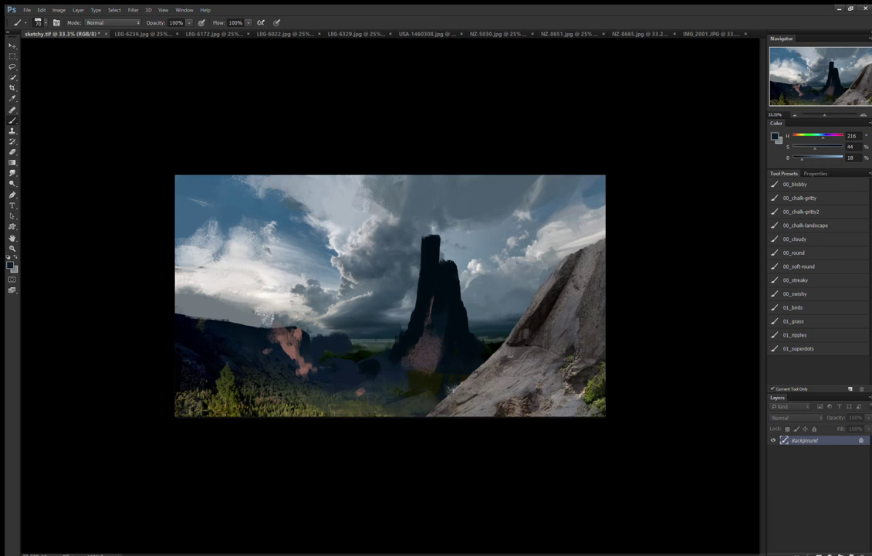
# Paint a dark rocky cliff at the canvas's left edge.
pyautogui.press('[')
pyautogui.press('[')
pyautogui.press('[')
pyautogui.press(']')
pyautogui.press(']')
pyautogui.moveTo(166, 258); pyautogui.dragTo(201, 332)
pyautogui.press(']')
pyautogui.moveTo(179, 262); pyautogui.dragTo(209, 339)
pyautogui.moveTo(176, 293); pyautogui.dragTo(193, 347)
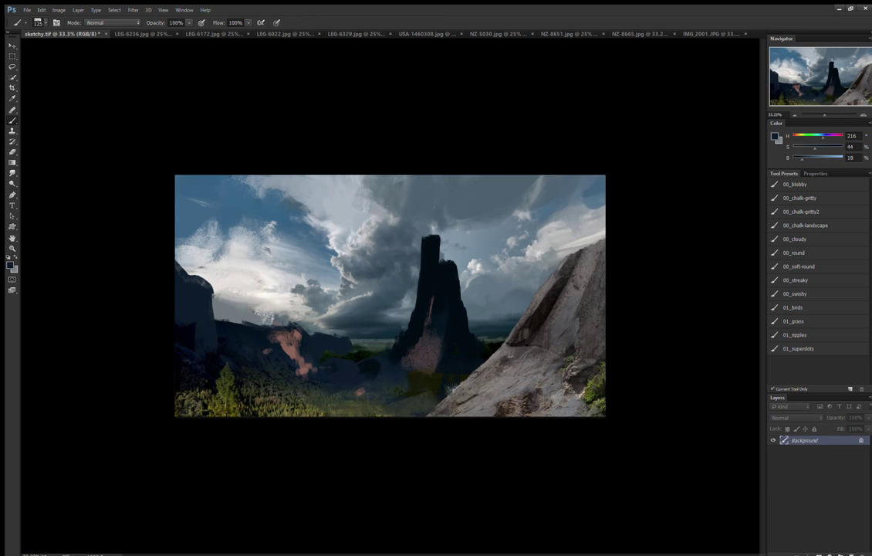
# Light the left-edge cliff with muted pink down its face.
pyautogui.keyDown('alt'); pyautogui.click(296, 347); pyautogui.keyUp('alt')
pyautogui.moveTo(185, 266)
pyautogui.mouseDown()
pyautogui.moveTo(202, 293)
pyautogui.moveTo(193, 323)
pyautogui.mouseUp()
pyautogui.moveTo(177, 290); pyautogui.dragTo(185, 332)
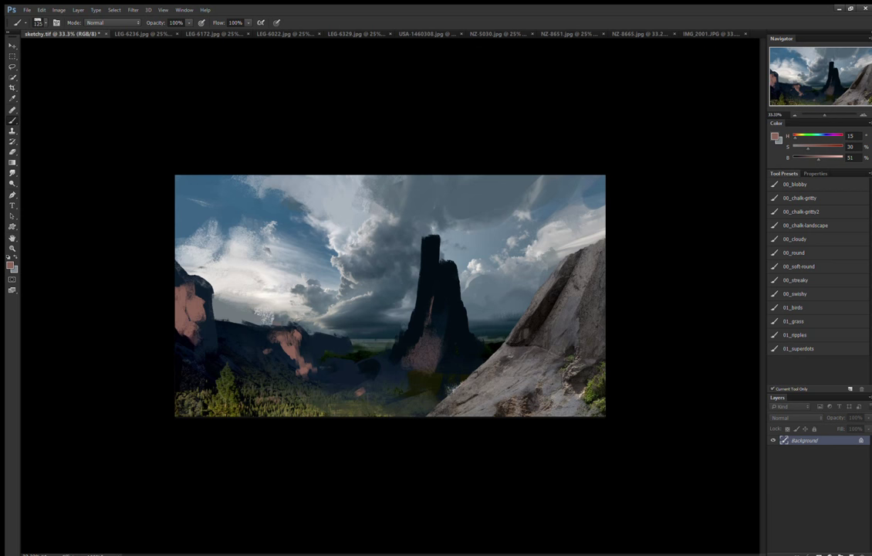
# Flip the canvas horizontally and darken the left cliff's lower slope with near-black blue.
pyautogui.press('h')
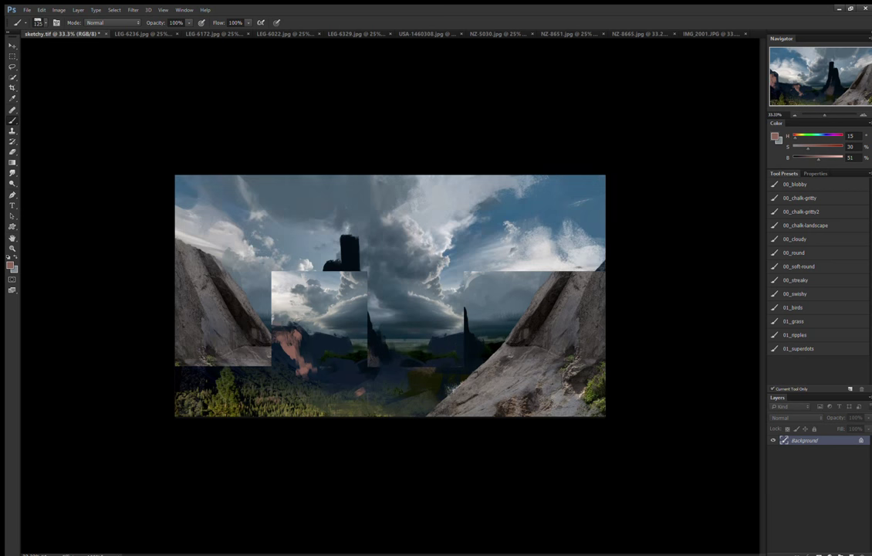
pyautogui.press(']')
pyautogui.press(']')
pyautogui.keyDown('alt'); pyautogui.click(347, 270); pyautogui.keyUp('alt')
pyautogui.moveTo(258, 301); pyautogui.dragTo(293, 367)
pyautogui.press('[')
# Paint neutral grey over the left cliff's base and along its bottom edge.
pyautogui.keyDown('alt'); pyautogui.click(293, 359); pyautogui.keyUp('alt')
pyautogui.moveTo(313, 412); pyautogui.dragTo(347, 380)
pyautogui.press('[')
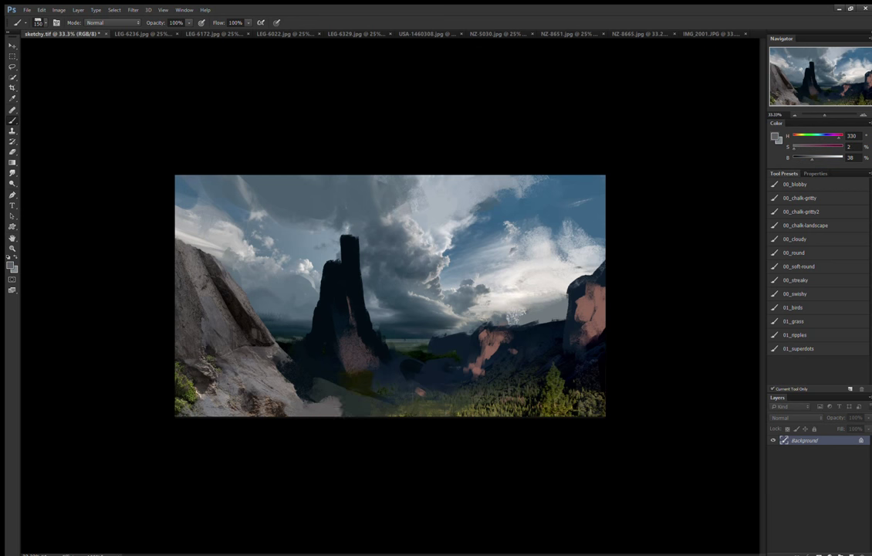
pyautogui.moveTo(292, 411); pyautogui.dragTo(339, 403)
# Paint dark olive-green ground below the central tower.
pyautogui.keyDown('alt'); pyautogui.click(351, 365); pyautogui.keyUp('alt')
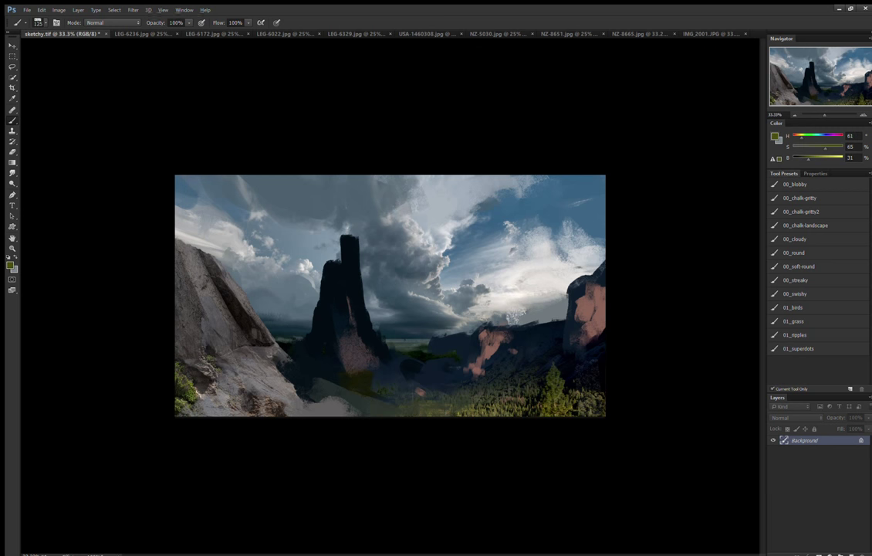
pyautogui.moveTo(376, 394); pyautogui.dragTo(393, 381)
pyautogui.click(403, 371)
pyautogui.press('[')
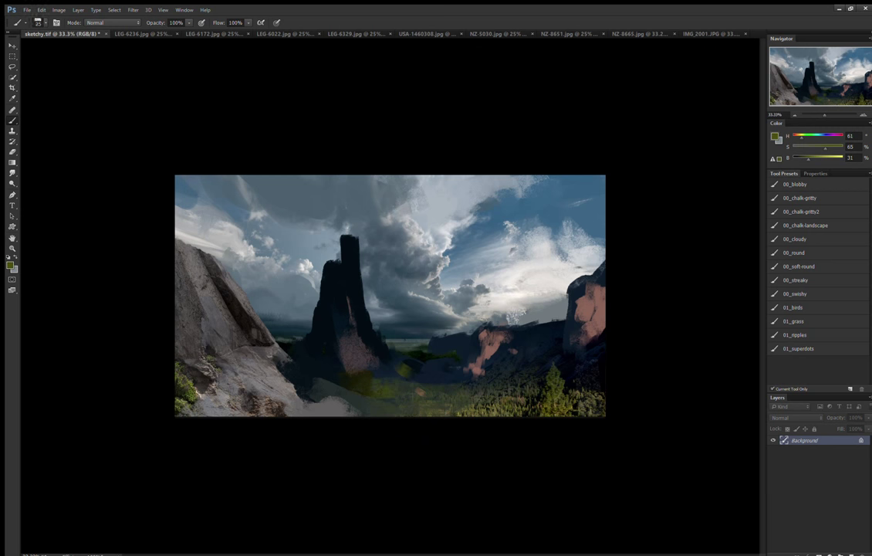
pyautogui.press('[')
# Add muted pink light across the middle rock face.
pyautogui.keyDown('alt'); pyautogui.click(483, 351); pyautogui.keyUp('alt')
pyautogui.press(']')
pyautogui.press(']')
pyautogui.click(455, 345)
pyautogui.keyDown('alt'); pyautogui.click(402, 309); pyautogui.keyUp('alt')
pyautogui.press(']')
pyautogui.moveTo(441, 343); pyautogui.dragTo(451, 360)
# Lay a bluish haze over the valley and add a new empty layer.
pyautogui.press(']')
pyautogui.press(']')
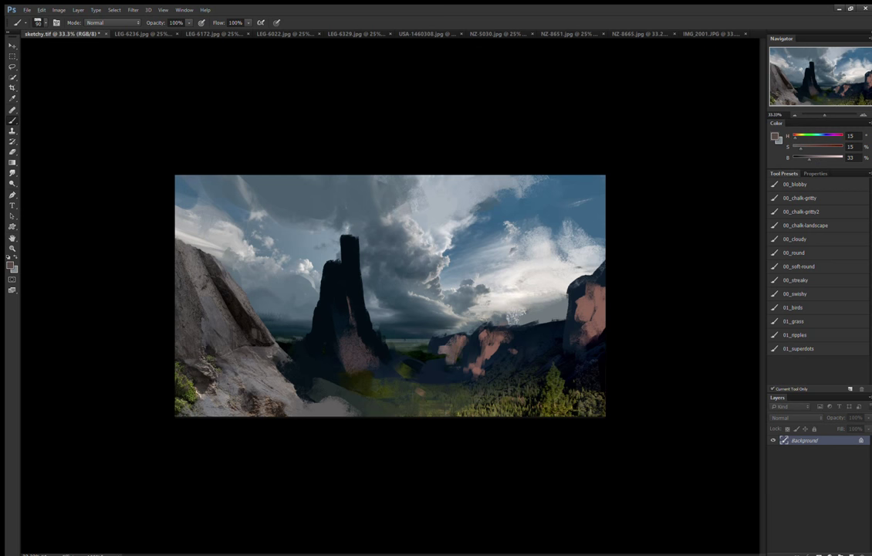
pyautogui.press(']')
pyautogui.press(']')
pyautogui.moveTo(419, 355); pyautogui.dragTo(440, 357)
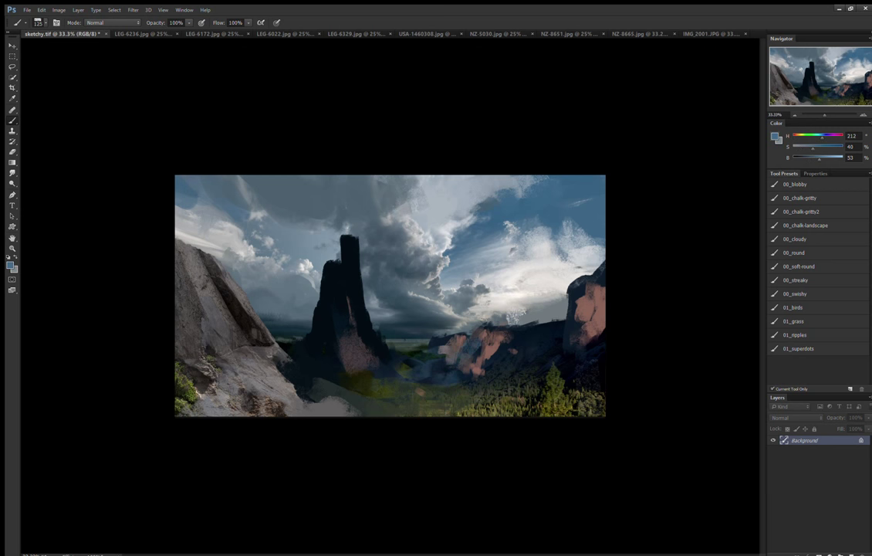
pyautogui.hotkey('ctrl', 'shift', 'alt', 'n')
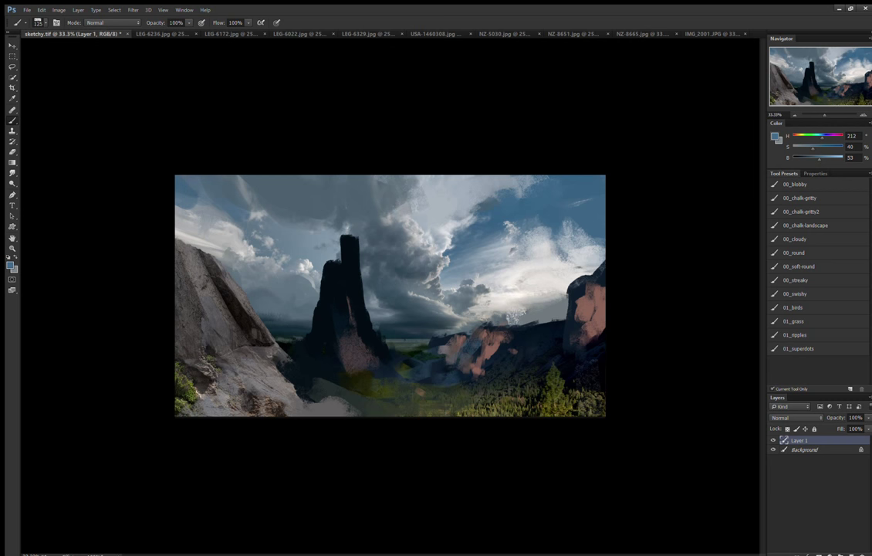
# With a soft round brush and Lighten blending, paint darker blue around the valley centre.
pyautogui.click(799, 267)
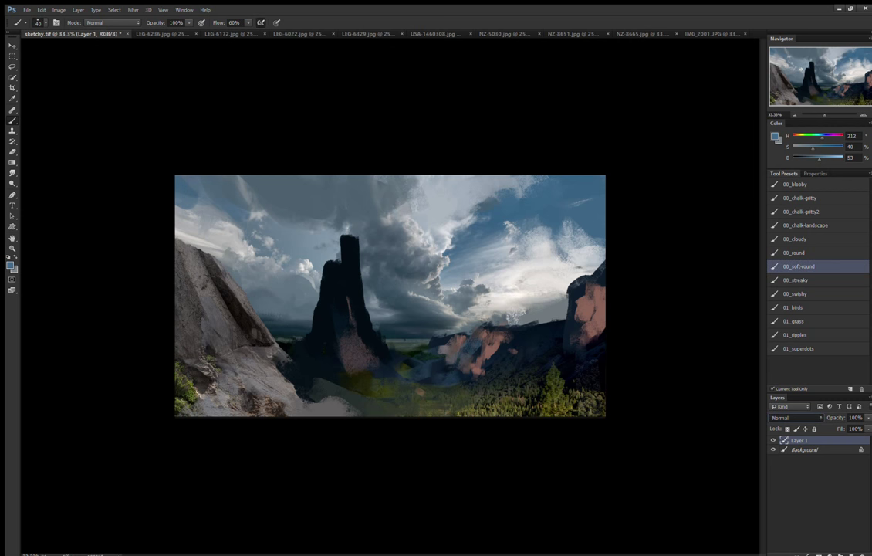
pyautogui.hotkey('shift', 'alt', 'g')
pyautogui.keyDown('alt'); pyautogui.click(348, 271); pyautogui.keyUp('alt')
pyautogui.press(']')
pyautogui.press(']')
pyautogui.press(']')
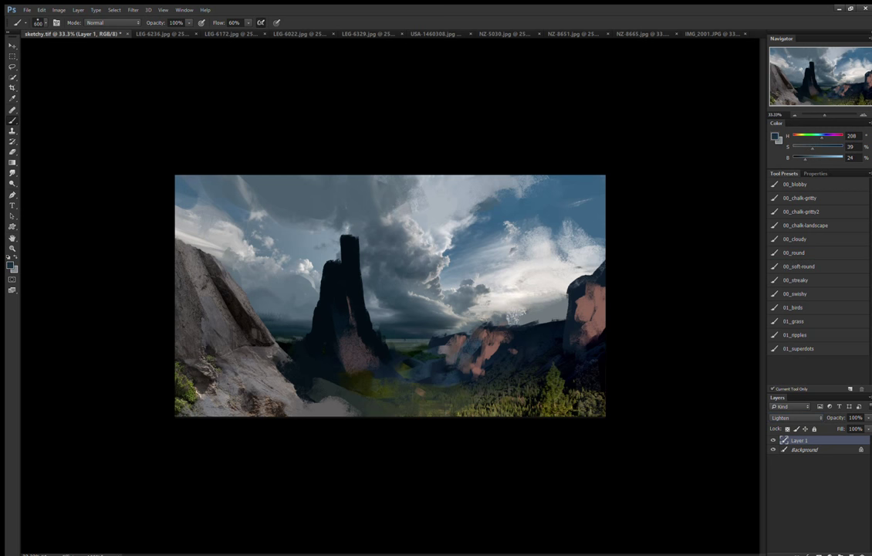
pyautogui.moveTo(367, 378); pyautogui.dragTo(433, 374)
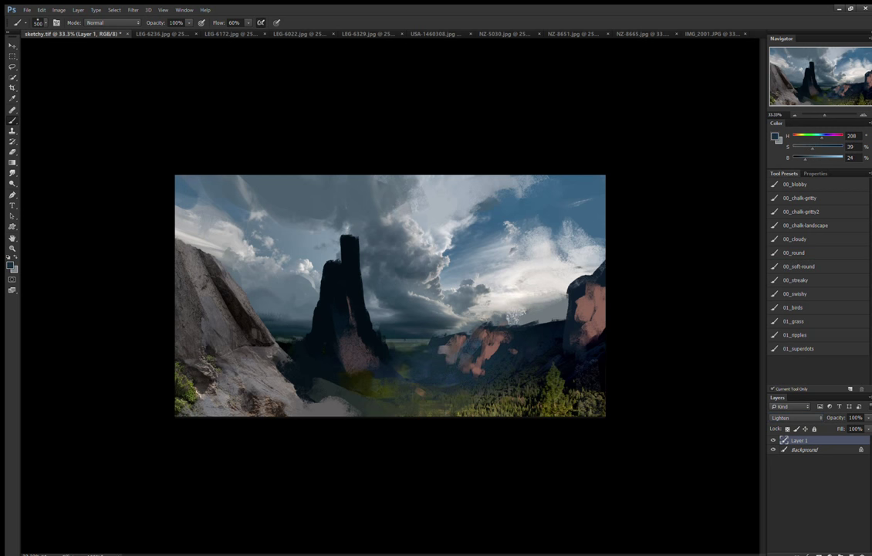
# Darken the area left of the spire base and lighten the spire's left edge.
pyautogui.press('[')
pyautogui.press('[')
pyautogui.press('[')
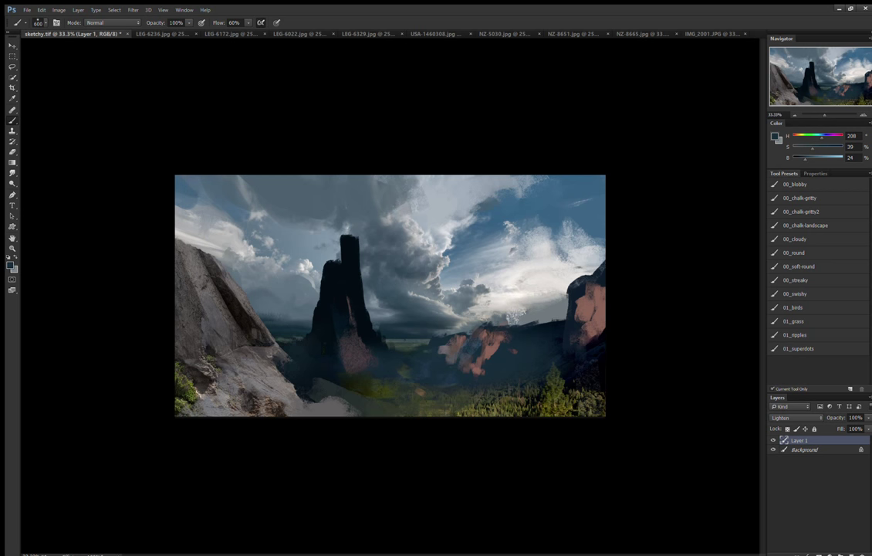
pyautogui.moveTo(286, 339); pyautogui.dragTo(328, 374)
pyautogui.press('[')
pyautogui.press('[')
pyautogui.moveTo(329, 304); pyautogui.dragTo(319, 254)
pyautogui.press(']')
pyautogui.press(']')
pyautogui.press(']')
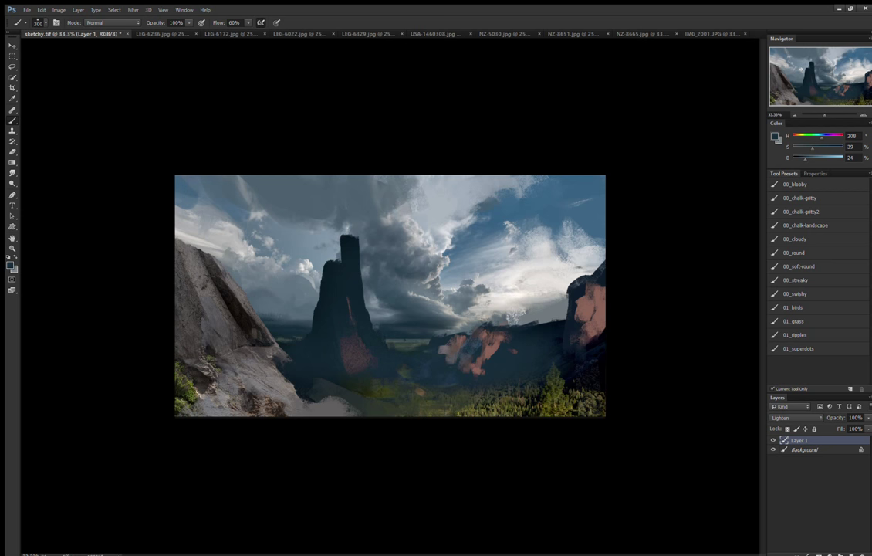
pyautogui.press('[')
pyautogui.press('[')
pyautogui.press('[')
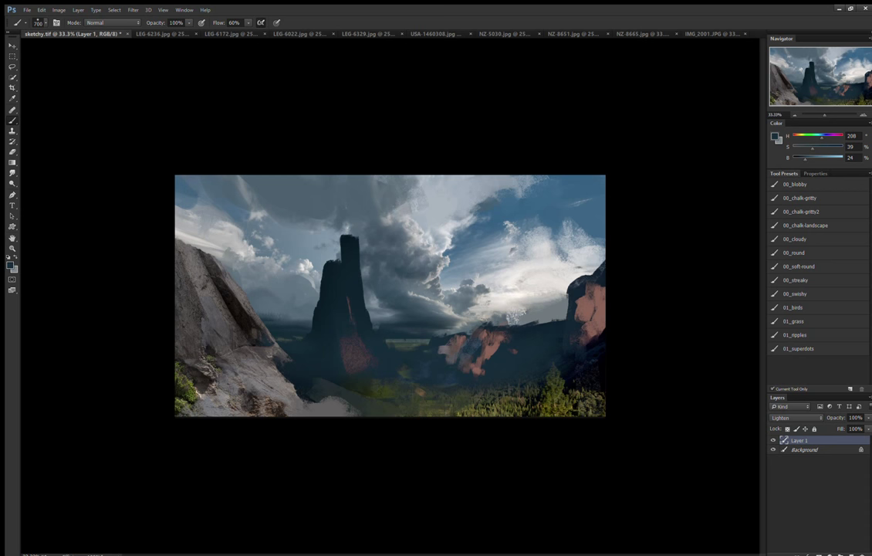
pyautogui.press('[')
pyautogui.press('[')
pyautogui.press('[')
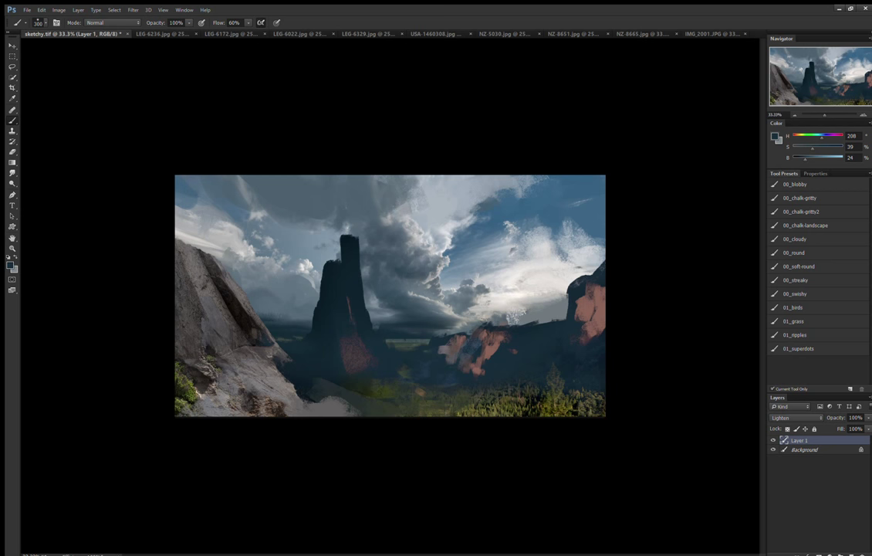
# Return the layer blending to Normal and flatten the image into one layer.
pyautogui.press('Up')
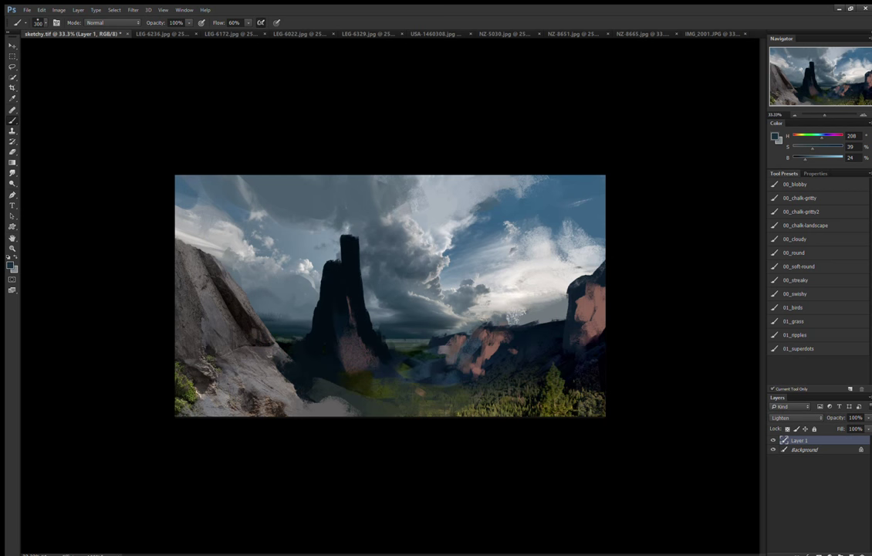
pyautogui.press('Up')
pyautogui.press('Up')
pyautogui.press('Up')
pyautogui.hotkey('ctrl', 'shift', 'e')
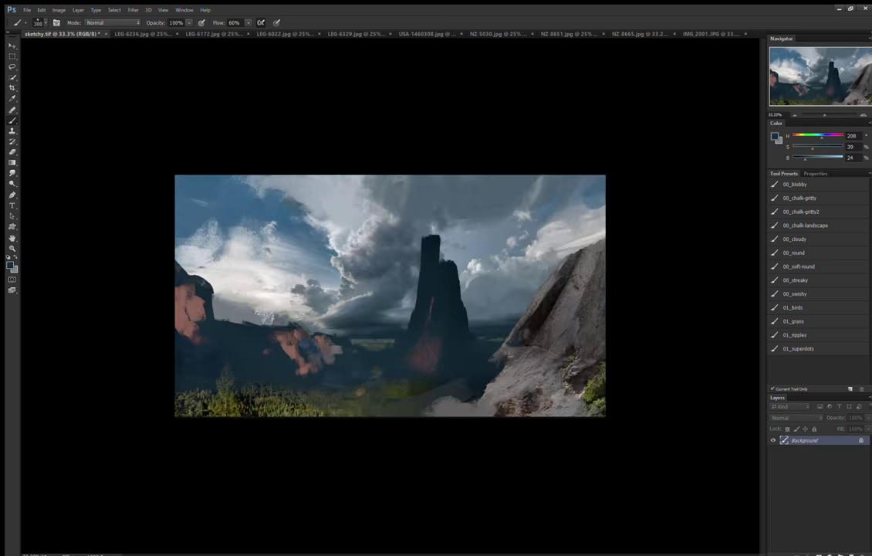
# Flip the canvas horizontally and add pinkish strokes to the rocks left of centre.
pyautogui.hotkey('shift', '0')
pyautogui.press('[')
pyautogui.press('[')
pyautogui.press('[')
pyautogui.keyDown('alt'); pyautogui.click(263, 299); pyautogui.keyUp('alt')
pyautogui.moveTo(269, 332); pyautogui.dragTo(271, 361)
# Paint a greyish-pink highlight on the dark rock tower.
pyautogui.keyDown('alt'); pyautogui.click(248, 313); pyautogui.keyUp('alt')
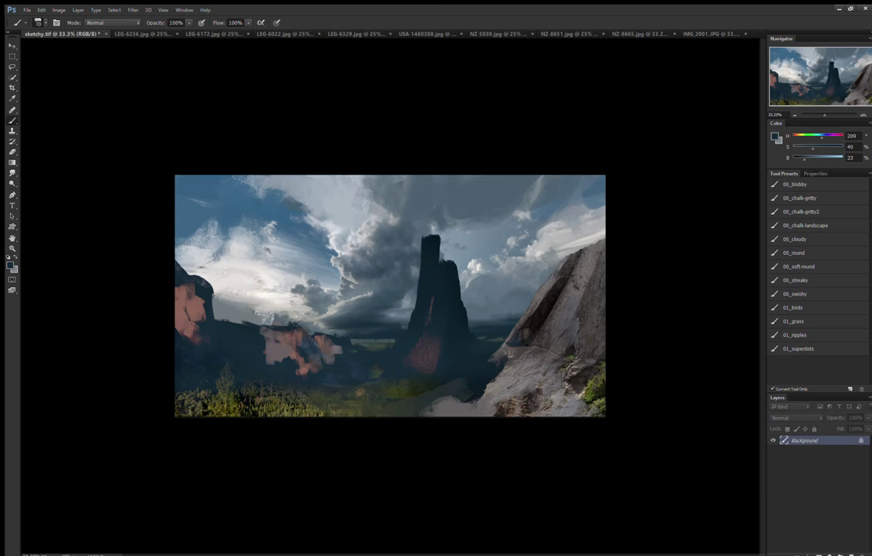
pyautogui.press('[')
pyautogui.press('[')
pyautogui.press('[')
pyautogui.keyDown('alt'); pyautogui.click(232, 284); pyautogui.keyUp('alt')
pyautogui.moveTo(421, 293)
pyautogui.mouseDown()
pyautogui.moveTo(419, 340)
pyautogui.moveTo(432, 366)
pyautogui.mouseUp()
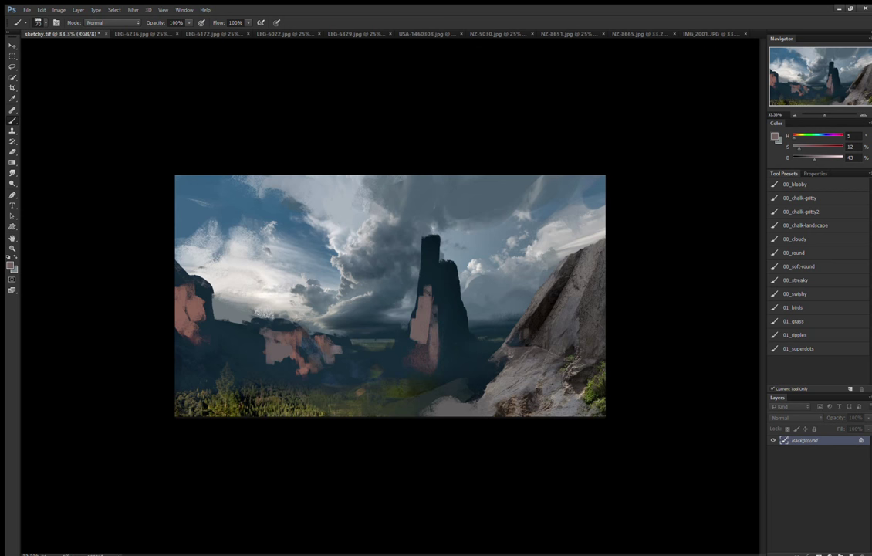
# Build the tower's top into a hooked peak with dark blue.
pyautogui.keyDown('alt'); pyautogui.click(451, 332); pyautogui.keyUp('alt')
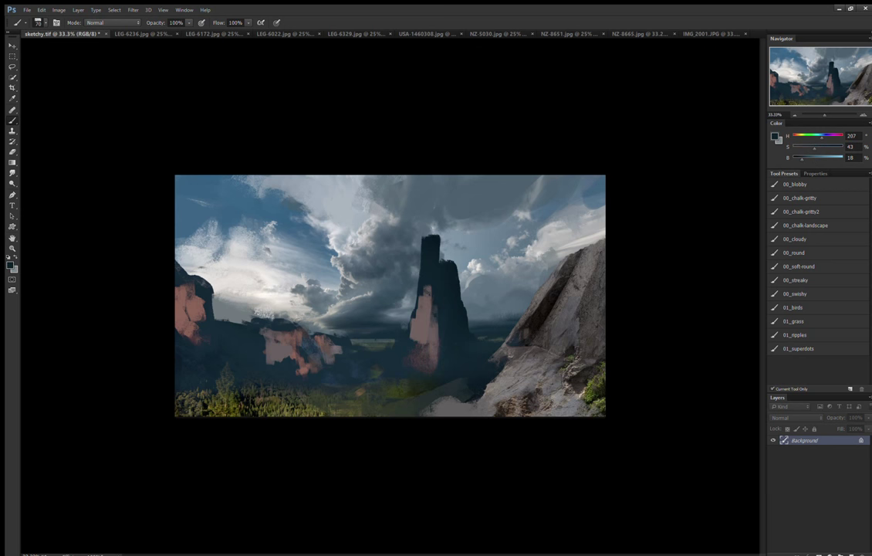
pyautogui.press('[')
pyautogui.moveTo(423, 233)
pyautogui.mouseDown()
pyautogui.moveTo(447, 234)
pyautogui.moveTo(453, 250)
pyautogui.moveTo(437, 232)
pyautogui.mouseUp()
# Paint dark blue over the pink patch and the rest of the tower's left side.
pyautogui.press(']')
pyautogui.press(']')
pyautogui.press(']')
pyautogui.moveTo(429, 285); pyautogui.dragTo(426, 332)
pyautogui.moveTo(423, 289); pyautogui.dragTo(421, 328)
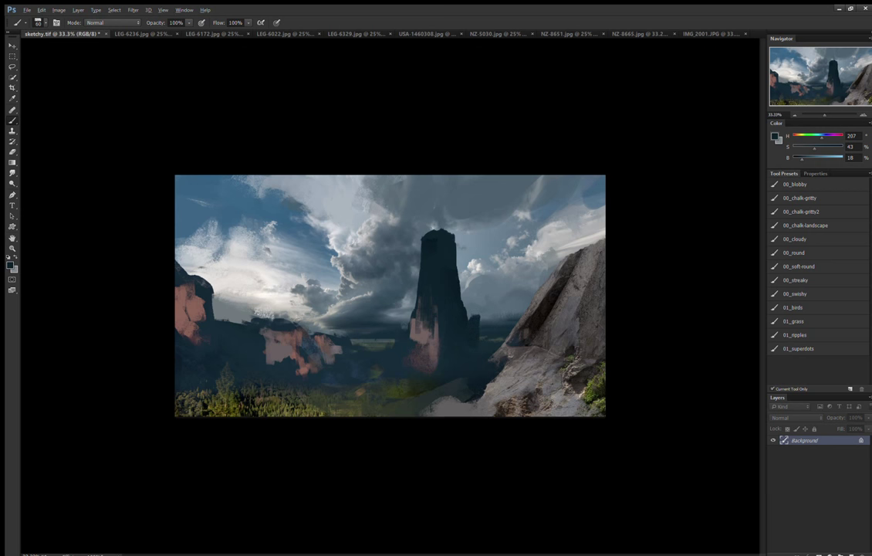
pyautogui.press('[')
pyautogui.press('[')
# Light the tower's lower body with warm reddish-pink.
pyautogui.keyDown('alt'); pyautogui.click(421, 330); pyautogui.keyUp('alt')
pyautogui.moveTo(396, 343); pyautogui.dragTo(396, 325)
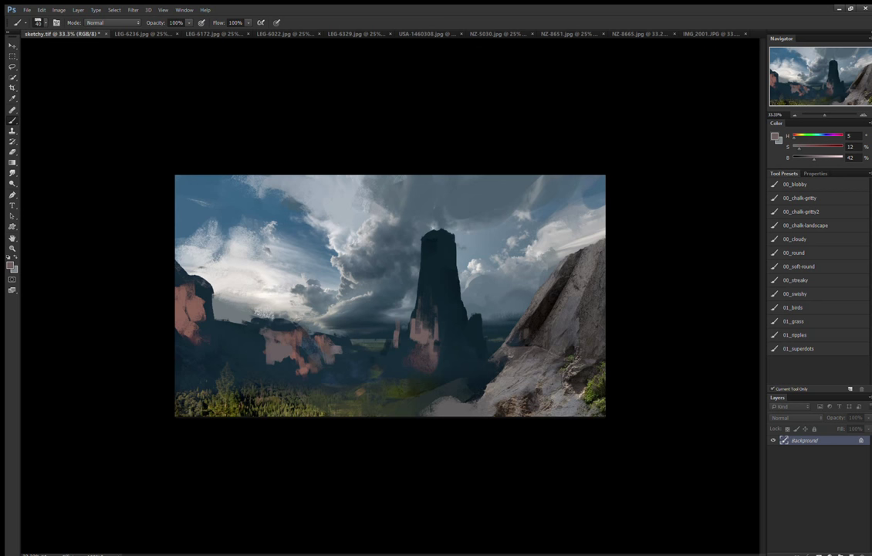
pyautogui.press(']')
pyautogui.press(']')
pyautogui.press(']')
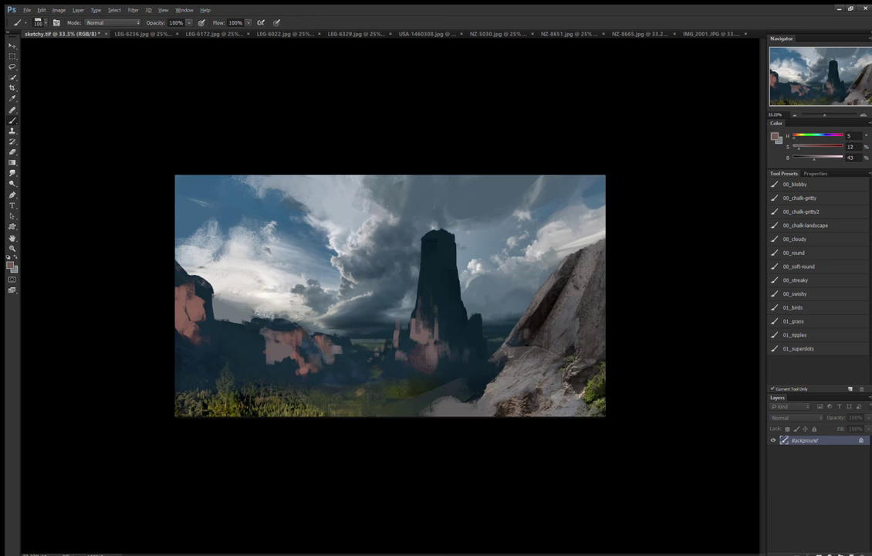
pyautogui.keyDown('alt'); pyautogui.click(417, 343); pyautogui.keyUp('alt')
pyautogui.moveTo(430, 331); pyautogui.dragTo(433, 299)
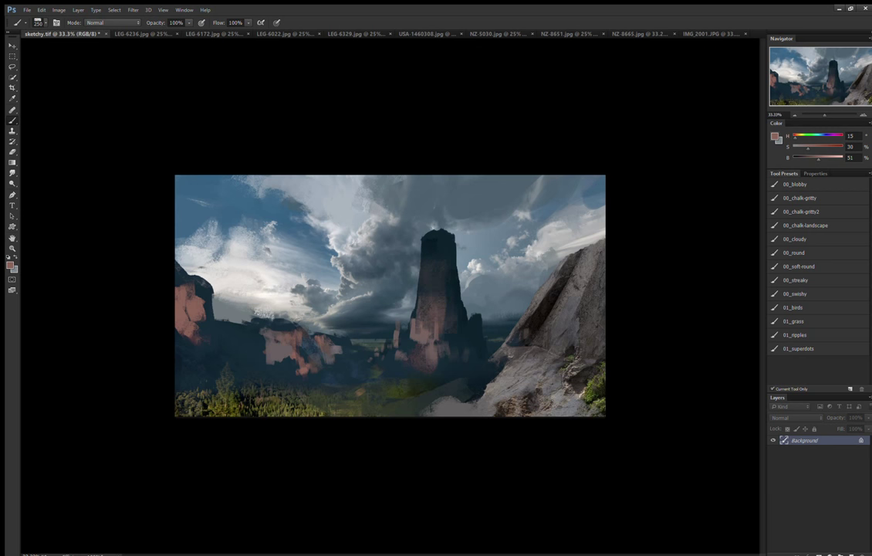
# Paint muted pink on the tower base and touch up the nearby rocks.
pyautogui.keyDown('alt'); pyautogui.click(452, 362); pyautogui.keyUp('alt')
pyautogui.moveTo(447, 349); pyautogui.dragTo(457, 372)
pyautogui.keyDown('alt'); pyautogui.click(421, 302); pyautogui.keyUp('alt')
pyautogui.press('[')
pyautogui.press('[')
pyautogui.press('[')
pyautogui.moveTo(404, 344); pyautogui.dragTo(411, 366)
pyautogui.moveTo(345, 318); pyautogui.dragTo(338, 336)
pyautogui.press('[')
pyautogui.press('[')
pyautogui.press('[')
# Paint olive-green valley grass, extending it further left.
pyautogui.keyDown('alt'); pyautogui.click(332, 390); pyautogui.keyUp('alt')
pyautogui.moveTo(312, 379); pyautogui.dragTo(364, 383)
pyautogui.press('[')
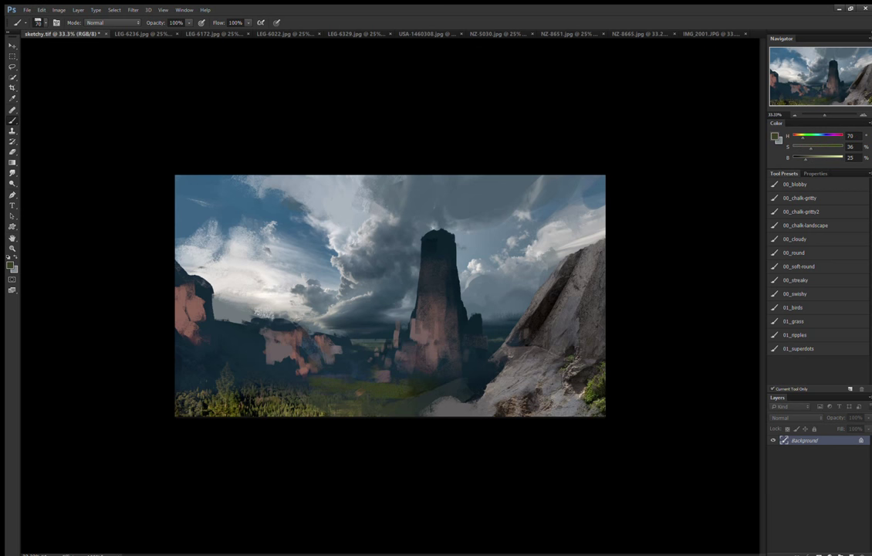
pyautogui.moveTo(296, 372); pyautogui.dragTo(258, 376)
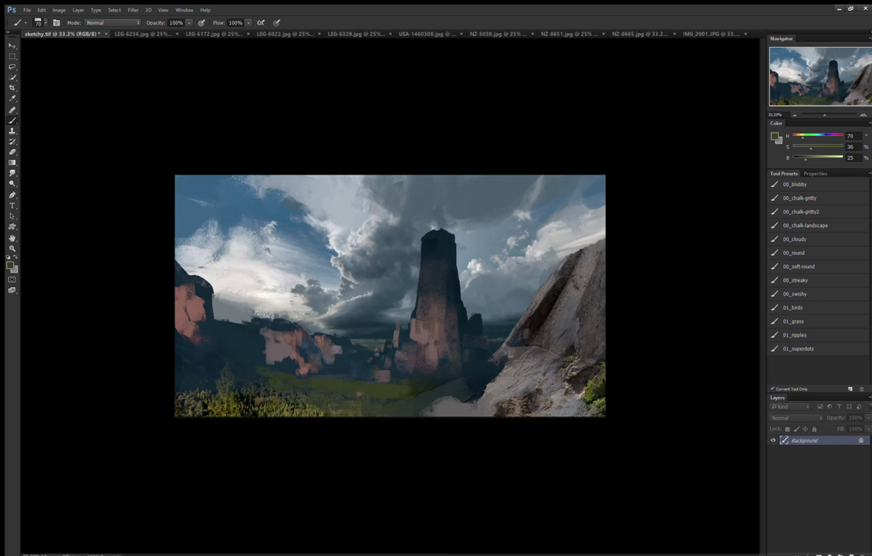
pyautogui.press(']')
pyautogui.press(']')
pyautogui.press(']')
# Dab light grey-blue beside the tower and cover the right cliff edge in light grey.
pyautogui.keyDown('alt'); pyautogui.click(452, 301); pyautogui.keyUp('alt')
pyautogui.press(']')
pyautogui.press(']')
pyautogui.keyDown('alt'); pyautogui.click(463, 270); pyautogui.keyUp('alt')
pyautogui.moveTo(500, 300); pyautogui.dragTo(515, 298)
pyautogui.press('[')
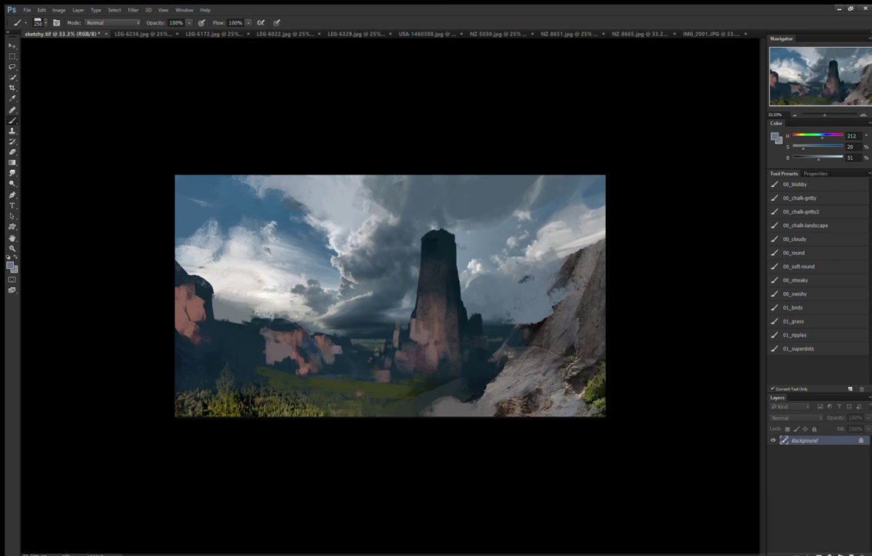
pyautogui.keyDown('alt'); pyautogui.click(494, 266); pyautogui.keyUp('alt')
pyautogui.moveTo(556, 282)
pyautogui.mouseDown()
pyautogui.moveTo(598, 239)
pyautogui.moveTo(598, 293)
pyautogui.mouseUp()
pyautogui.keyDown('alt'); pyautogui.click(515, 216); pyautogui.keyUp('alt')
# Darken the lower right cliff with dark grey, then sample warm rock colours.
pyautogui.press('[')
pyautogui.keyDown('alt'); pyautogui.click(525, 340); pyautogui.keyUp('alt')
pyautogui.moveTo(540, 413); pyautogui.dragTo(583, 389)
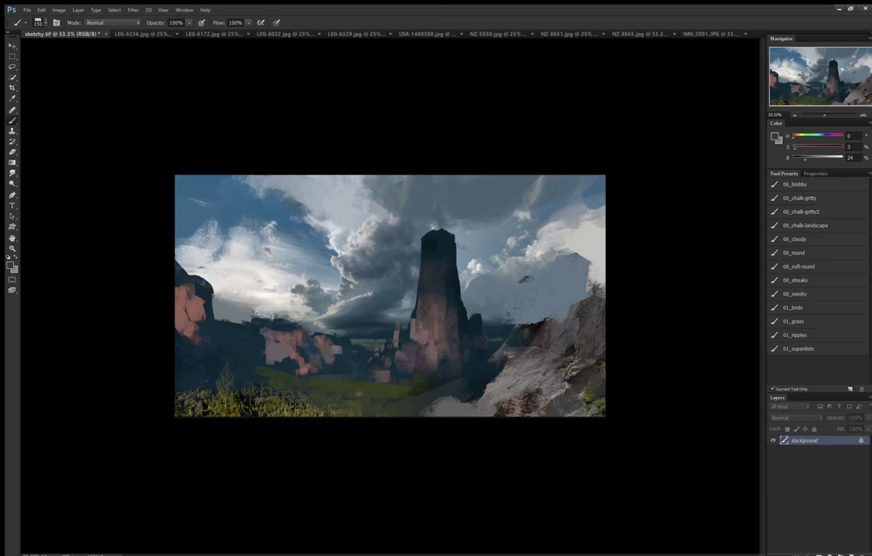
pyautogui.press('[')
pyautogui.press('[')
pyautogui.press('[')
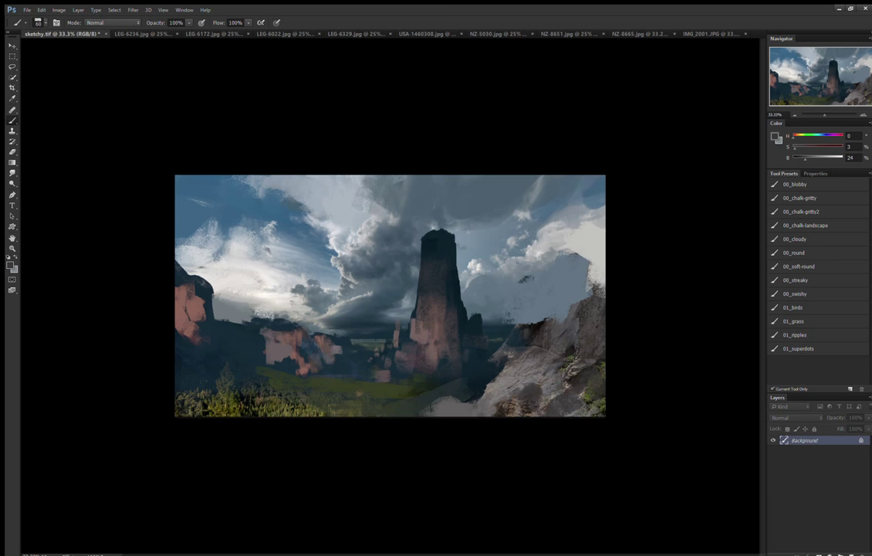
pyautogui.press(']')
pyautogui.keyDown('alt'); pyautogui.click(427, 341); pyautogui.keyUp('alt')
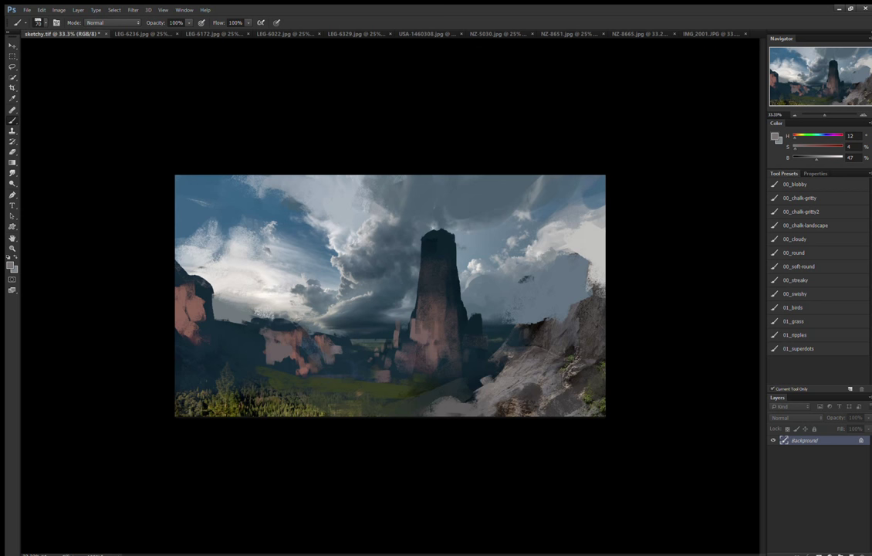
pyautogui.keyDown('alt'); pyautogui.click(255, 290); pyautogui.keyUp('alt')
# Sample dark blue-greys from the painting and size the brush for shading the left pink cliffs.
pyautogui.keyDown('alt'); pyautogui.click(351, 343); pyautogui.keyUp('alt')
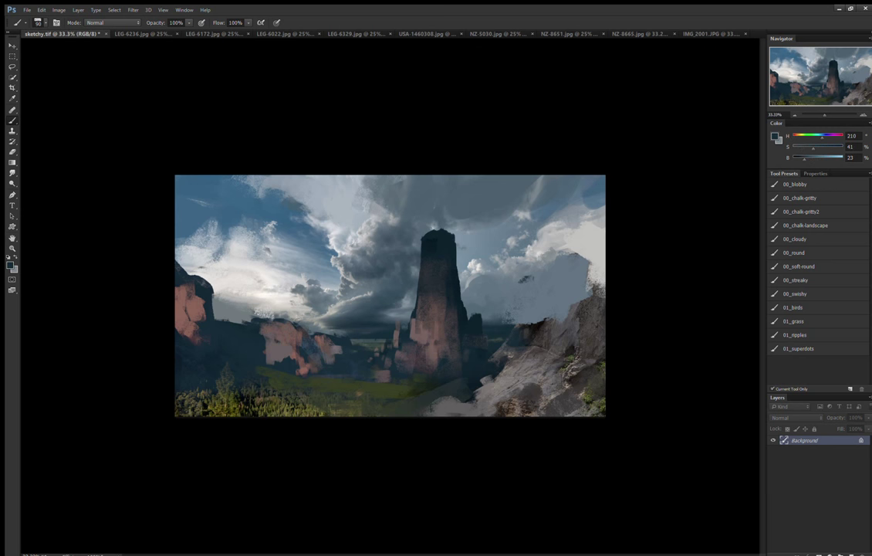
pyautogui.press(']')
pyautogui.press(']')
pyautogui.press(']')
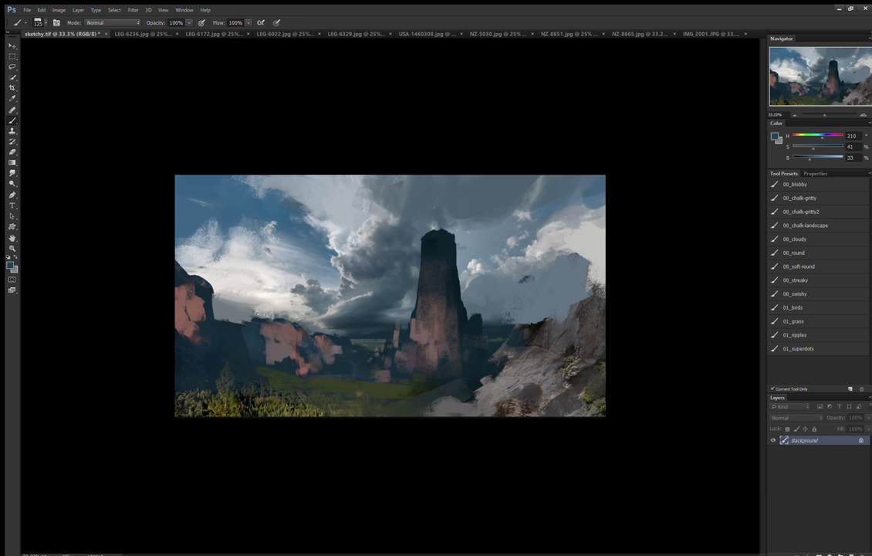
pyautogui.press('[')
pyautogui.press('[')
pyautogui.press('[')
pyautogui.press(']')
pyautogui.press('x')
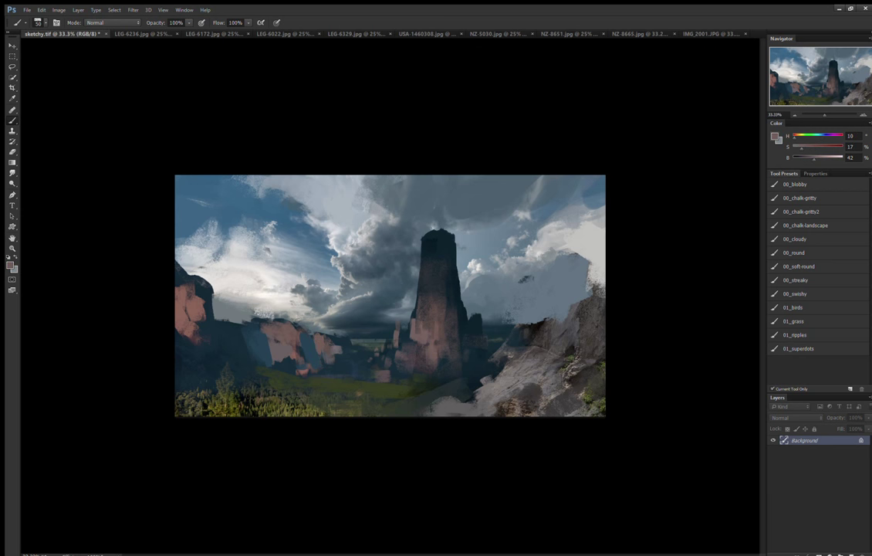
pyautogui.press(']')
pyautogui.press(']')
pyautogui.press(']')
pyautogui.keyDown('alt'); pyautogui.click(305, 312); pyautogui.keyUp('alt')
pyautogui.press('[')
pyautogui.press('[')
pyautogui.press('x')
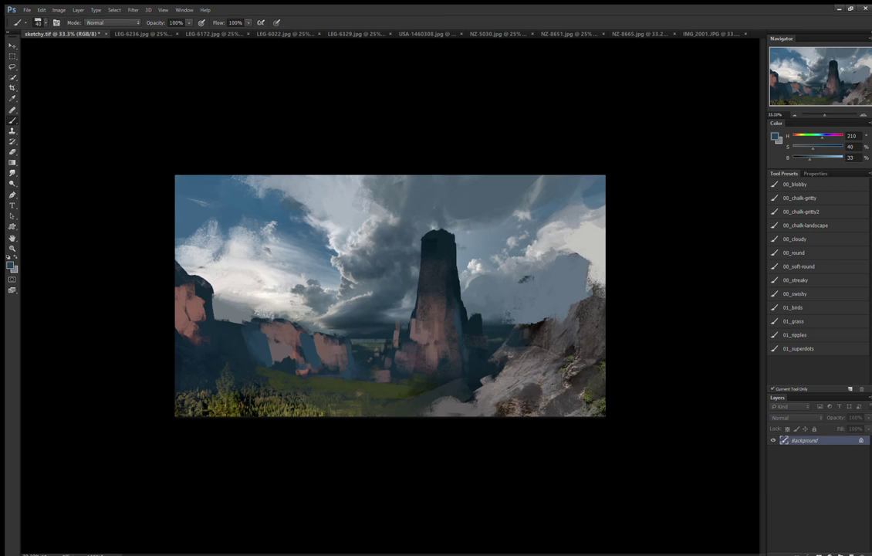
pyautogui.press('[')
pyautogui.press(']')
pyautogui.press(']')
pyautogui.press(']')
pyautogui.press(']')
# Brighten the valley grass with olive-green strokes.
pyautogui.keyDown('alt'); pyautogui.click(363, 390); pyautogui.keyUp('alt')
pyautogui.moveTo(356, 395); pyautogui.dragTo(420, 382)
pyautogui.press(']')
pyautogui.press(']')
pyautogui.press(']')
pyautogui.press('[')
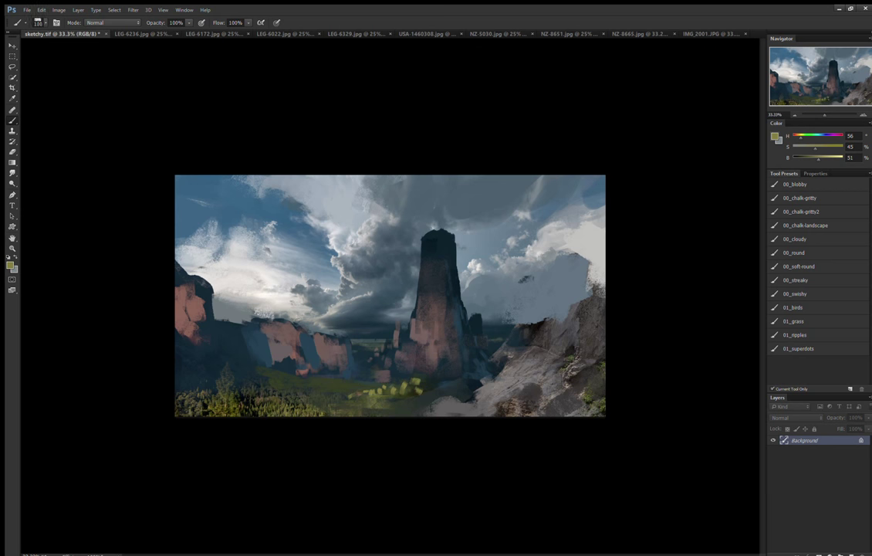
pyautogui.moveTo(328, 388); pyautogui.dragTo(417, 386)
pyautogui.press(']')
# Sample grey-green and blue-grey tones and paint a light blue-grey river stroke.
pyautogui.keyDown('alt'); pyautogui.click(390, 339); pyautogui.keyUp('alt')
pyautogui.press(']')
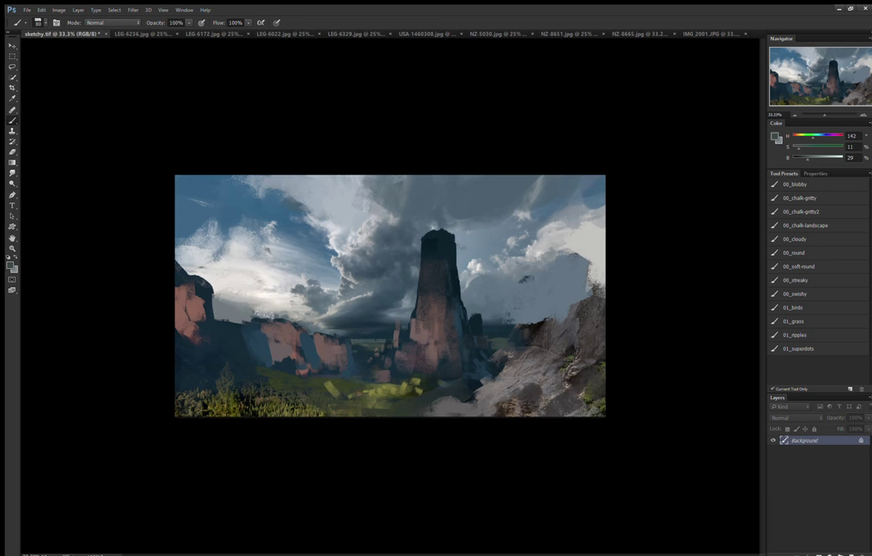
pyautogui.keyDown('alt'); pyautogui.click(455, 301); pyautogui.keyUp('alt')
pyautogui.press('[')
pyautogui.press('[')
pyautogui.press('[')
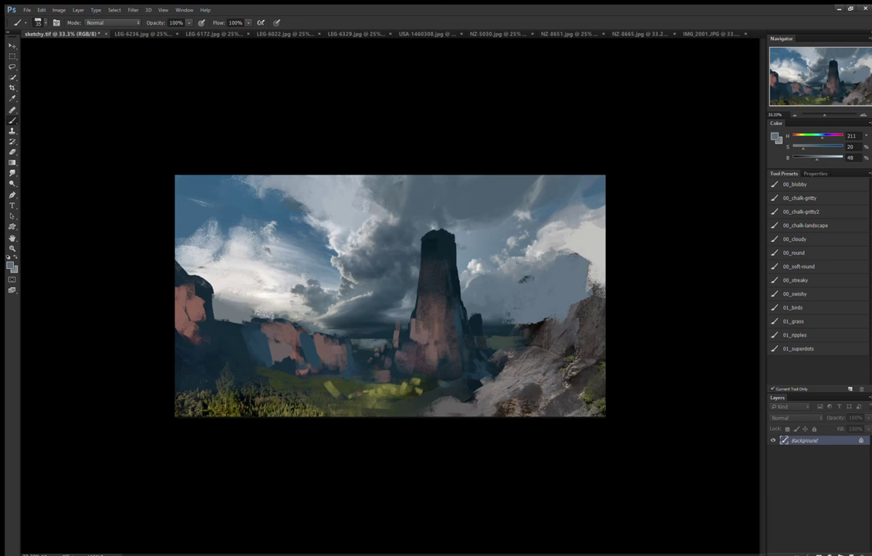
pyautogui.press(']')
pyautogui.press(']')
pyautogui.press(']')
pyautogui.moveTo(488, 340); pyautogui.dragTo(507, 340)
pyautogui.press(']')
pyautogui.press(']')
pyautogui.press(']')
# Paint a dark ridge and large dark mountain mass at right, plus grey on the right rocks.
pyautogui.keyDown('alt'); pyautogui.click(438, 304); pyautogui.keyUp('alt')
pyautogui.keyDown('alt'); pyautogui.click(463, 297); pyautogui.keyUp('alt')
pyautogui.press(']')
pyautogui.press(']')
pyautogui.press(']')
pyautogui.moveTo(509, 344); pyautogui.dragTo(531, 342)
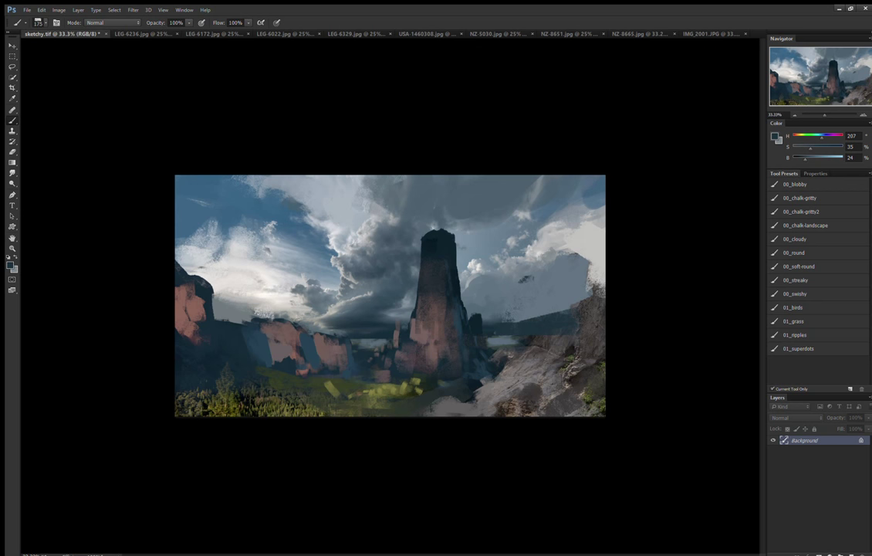
pyautogui.press(']')
pyautogui.press(']')
pyautogui.press(']')
pyautogui.moveTo(494, 294); pyautogui.dragTo(540, 274)
pyautogui.keyDown('alt'); pyautogui.click(463, 309); pyautogui.keyUp('alt')
pyautogui.press('[')
pyautogui.press('[')
pyautogui.press('[')
pyautogui.keyDown('alt'); pyautogui.click(456, 324); pyautogui.keyUp('alt')
pyautogui.moveTo(498, 363); pyautogui.dragTo(536, 355)
# Extend the left rock's edge upward in dark blue, then light it with reddish strokes.
pyautogui.keyDown('alt'); pyautogui.click(556, 316); pyautogui.keyUp('alt')
pyautogui.press('[')
pyautogui.press('[')
pyautogui.press('[')
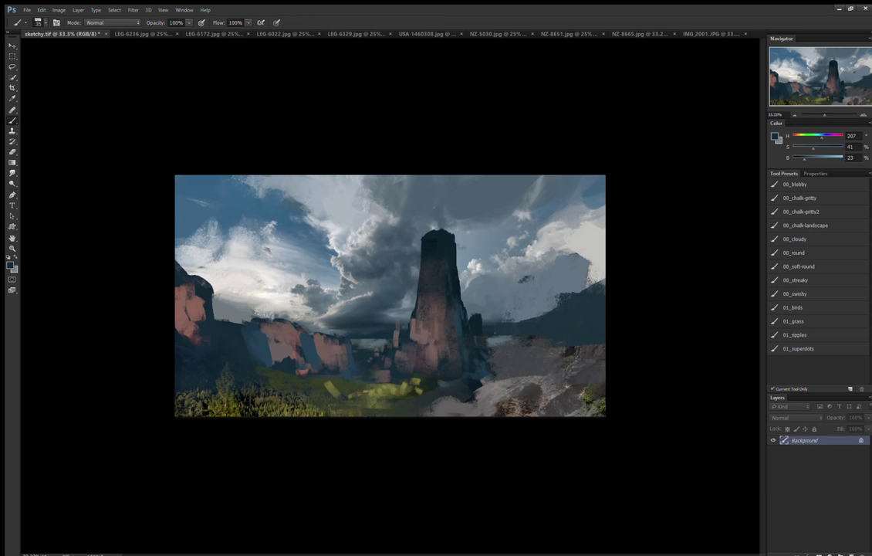
pyautogui.moveTo(213, 290); pyautogui.dragTo(214, 318)
pyautogui.moveTo(187, 272); pyautogui.dragTo(176, 242)
pyautogui.keyDown('alt'); pyautogui.click(193, 301); pyautogui.keyUp('alt')
pyautogui.press(']')
pyautogui.press(']')
pyautogui.press(']')
pyautogui.moveTo(176, 253); pyautogui.dragTo(179, 290)
pyautogui.press(']')
pyautogui.press(']')
pyautogui.moveTo(179, 251); pyautogui.dragTo(185, 289)
# Refine the left rock edge with a thin dark blue stroke.
pyautogui.keyDown('alt'); pyautogui.click(541, 324); pyautogui.keyUp('alt')
pyautogui.press('[')
pyautogui.press('[')
pyautogui.press('[')
pyautogui.moveTo(186, 248)
pyautogui.mouseDown()
pyautogui.moveTo(187, 296)
pyautogui.moveTo(174, 260)
pyautogui.moveTo(175, 284)
pyautogui.mouseUp()
pyautogui.press('[')
pyautogui.press(']')
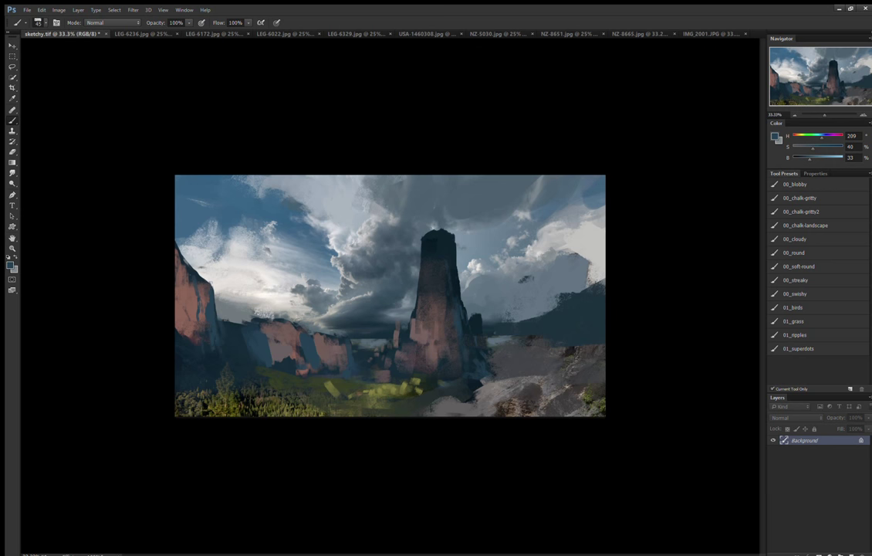
pyautogui.press(']')
pyautogui.press(']')
pyautogui.press(']')
pyautogui.press('[')
pyautogui.press('[')
pyautogui.press('[')
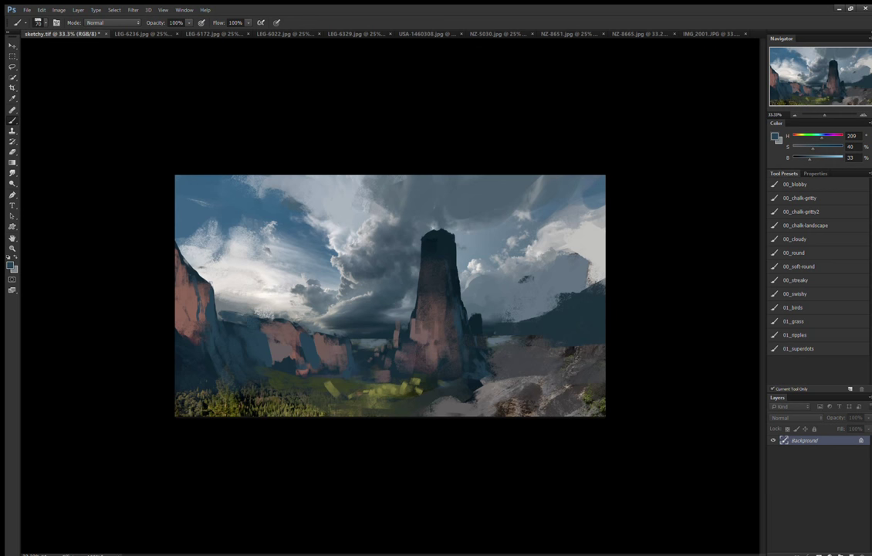
# Paint over the bright grass with darker olive and extend the green meadow band right.
pyautogui.keyDown('alt'); pyautogui.click(220, 286); pyautogui.keyUp('alt')
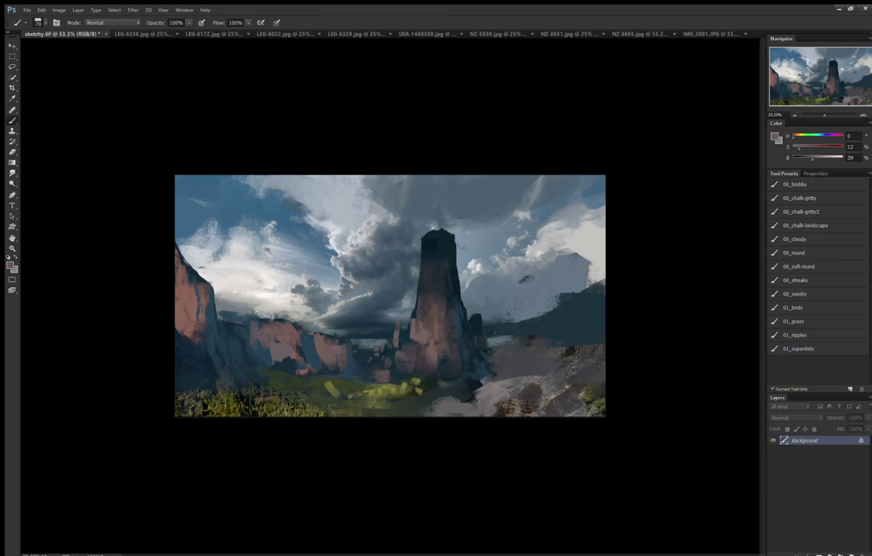
pyautogui.press('[')
pyautogui.press('[')
pyautogui.press('[')
pyautogui.keyDown('alt'); pyautogui.click(232, 286); pyautogui.keyUp('alt')
pyautogui.keyDown('alt'); pyautogui.click(285, 371); pyautogui.keyUp('alt')
pyautogui.moveTo(313, 387); pyautogui.dragTo(340, 387)
pyautogui.keyDown('alt'); pyautogui.click(285, 344); pyautogui.keyUp('alt')
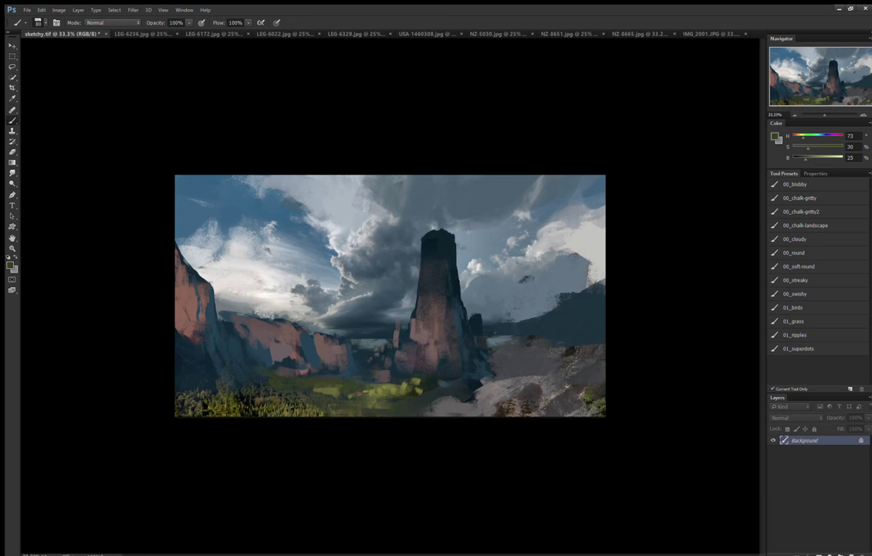
pyautogui.moveTo(297, 382); pyautogui.dragTo(363, 385)
pyautogui.keyDown('alt'); pyautogui.click(358, 340); pyautogui.keyUp('alt')
pyautogui.press(']')
pyautogui.press(']')
pyautogui.moveTo(432, 382); pyautogui.dragTo(502, 381)
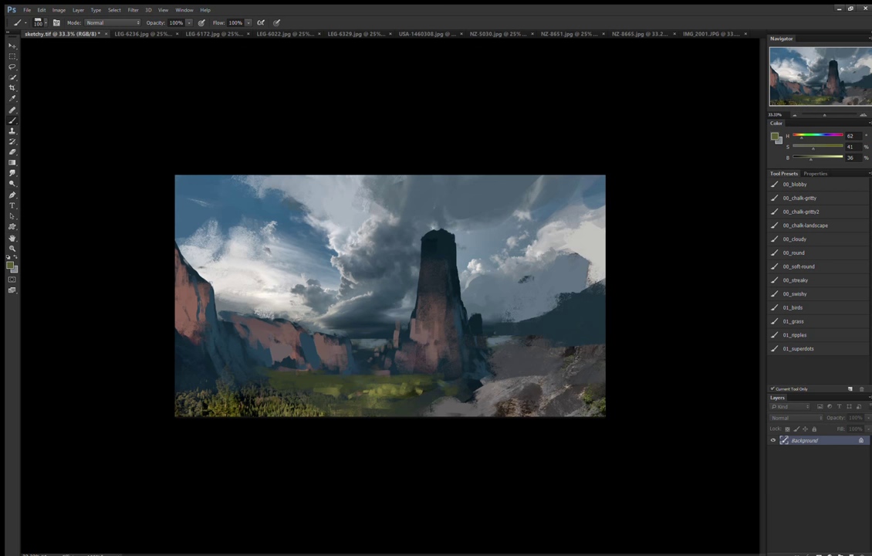
# Paint a dark blue-grey mountain peak and slope right of the tower.
pyautogui.keyDown('alt'); pyautogui.click(440, 341); pyautogui.keyUp('alt')
pyautogui.press(']')
pyautogui.keyDown('alt'); pyautogui.click(463, 305); pyautogui.keyUp('alt')
pyautogui.press(']')
pyautogui.press(']')
pyautogui.press(']')
pyautogui.moveTo(559, 292); pyautogui.dragTo(601, 255)
pyautogui.keyDown('alt'); pyautogui.click(540, 305); pyautogui.keyUp('alt')
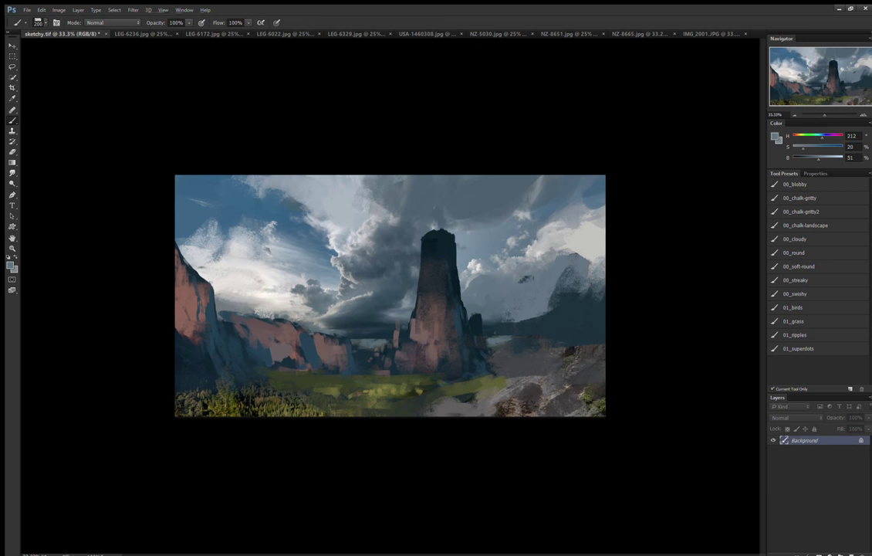
pyautogui.moveTo(540, 316); pyautogui.dragTo(519, 287)
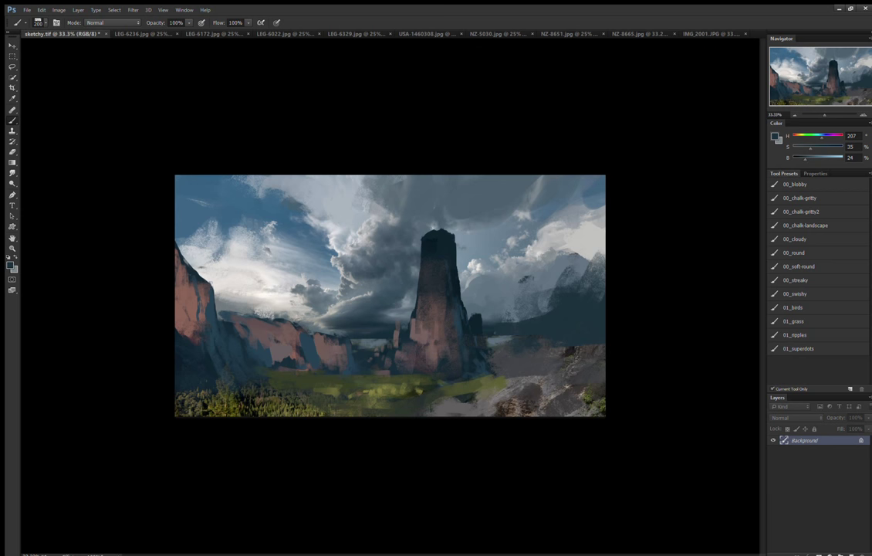
pyautogui.press('[')
pyautogui.press('[')
pyautogui.press('[')
pyautogui.moveTo(533, 321); pyautogui.dragTo(509, 306)
# Paint a light neutral-grey patch in the lower right near the tower's base.
pyautogui.keyDown('alt'); pyautogui.click(523, 363); pyautogui.keyUp('alt')
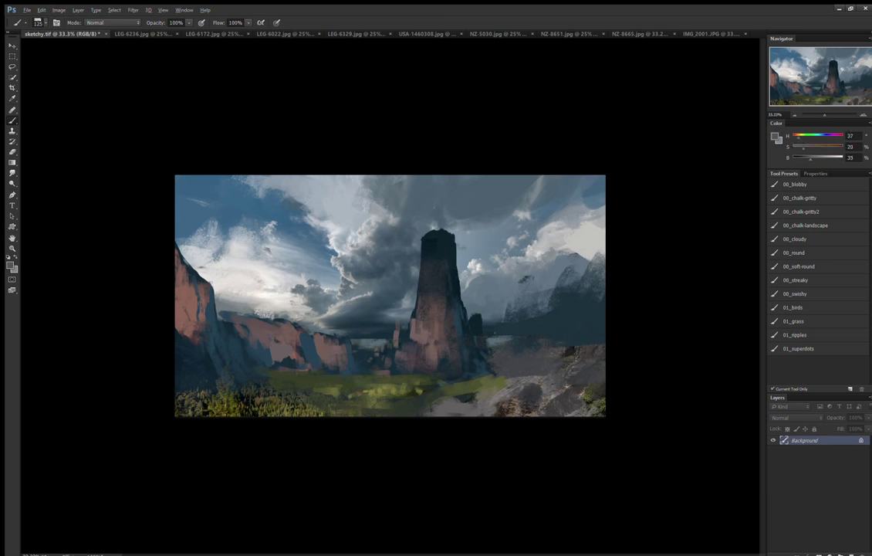
pyautogui.press('[')
pyautogui.moveTo(517, 348); pyautogui.dragTo(527, 374)
pyautogui.press('[')
pyautogui.press('[')
pyautogui.press('[')
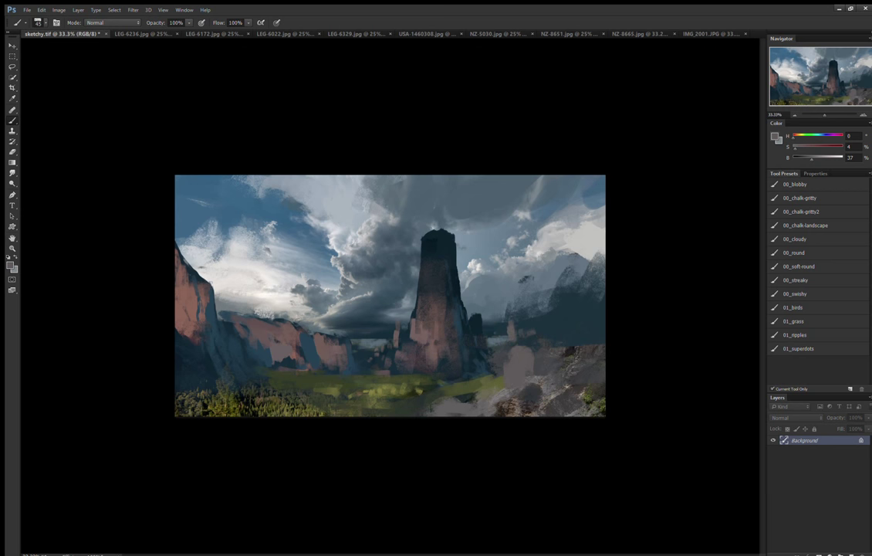
# Build up the lower-right rock mass with grey, darker grey and pinkish-grey marks.
pyautogui.press(']')
pyautogui.press(']')
pyautogui.press(']')
pyautogui.moveTo(516, 319)
pyautogui.mouseDown()
pyautogui.moveTo(520, 338)
pyautogui.moveTo(560, 352)
pyautogui.mouseUp()
pyautogui.press(']')
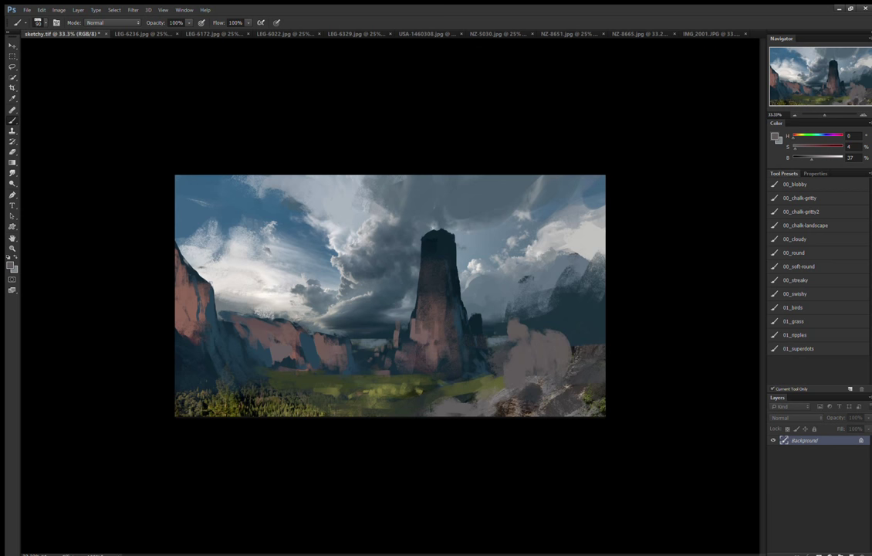
pyautogui.keyDown('alt'); pyautogui.click(468, 301); pyautogui.keyUp('alt')
pyautogui.press('[')
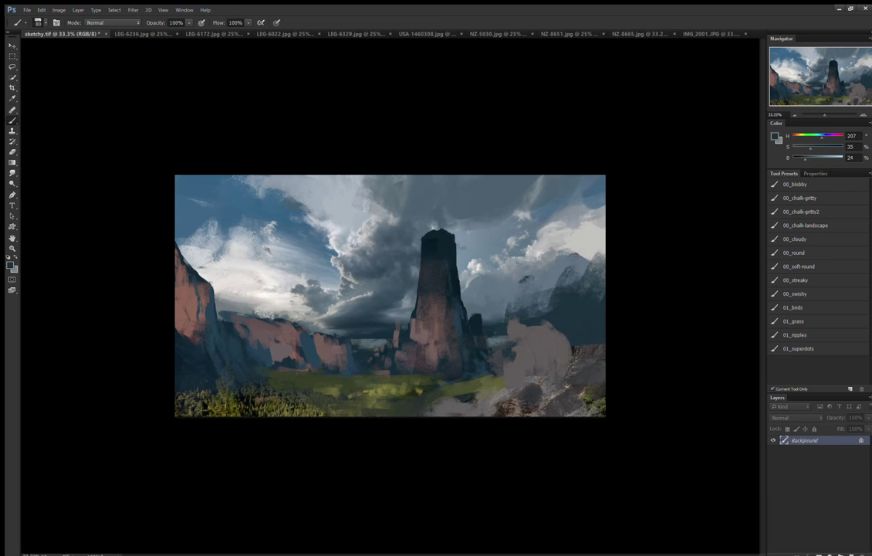
pyautogui.press('[')
pyautogui.keyDown('alt'); pyautogui.click(540, 347); pyautogui.keyUp('alt')
pyautogui.moveTo(508, 412); pyautogui.dragTo(514, 398)
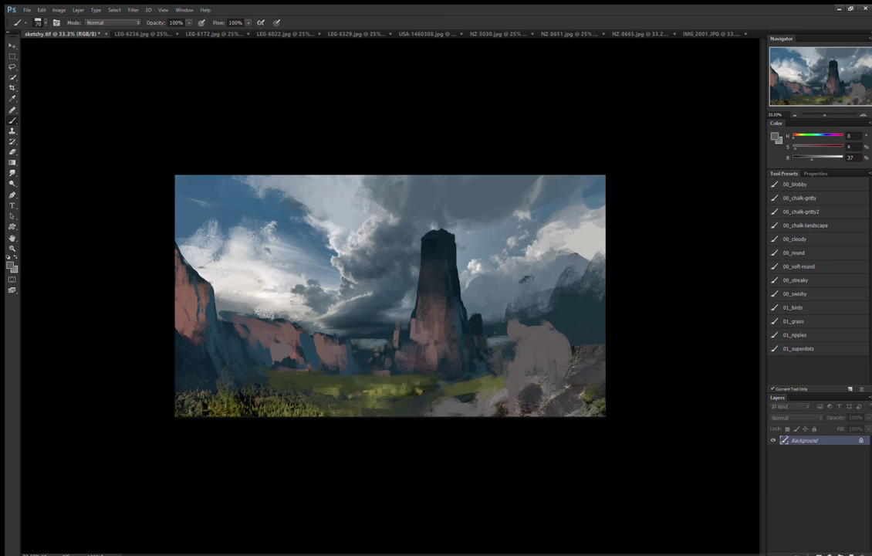
pyautogui.moveTo(499, 323); pyautogui.dragTo(500, 299)
# Paint dark blue-grey, then lighter grey-blue texture over the right-hand mountains.
pyautogui.press(']')
pyautogui.press(']')
pyautogui.keyDown('alt'); pyautogui.click(525, 301); pyautogui.keyUp('alt')
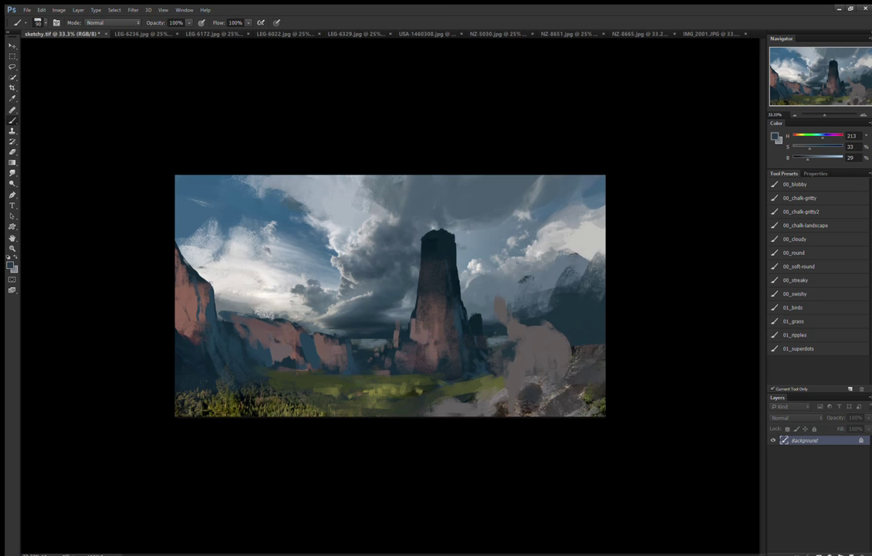
pyautogui.press('[')
pyautogui.moveTo(514, 294); pyautogui.dragTo(544, 267)
pyautogui.keyDown('alt'); pyautogui.click(463, 239); pyautogui.keyUp('alt')
pyautogui.moveTo(494, 239)
pyautogui.mouseDown()
pyautogui.moveTo(513, 266)
pyautogui.moveTo(529, 220)
pyautogui.mouseUp()
pyautogui.press(']')
pyautogui.press(']')
pyautogui.press(']')
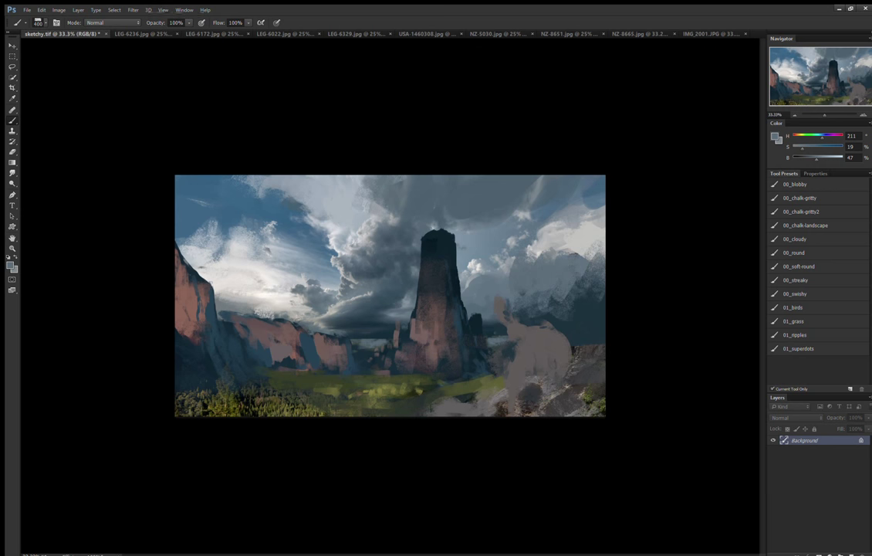
pyautogui.press('[')
pyautogui.press(']')
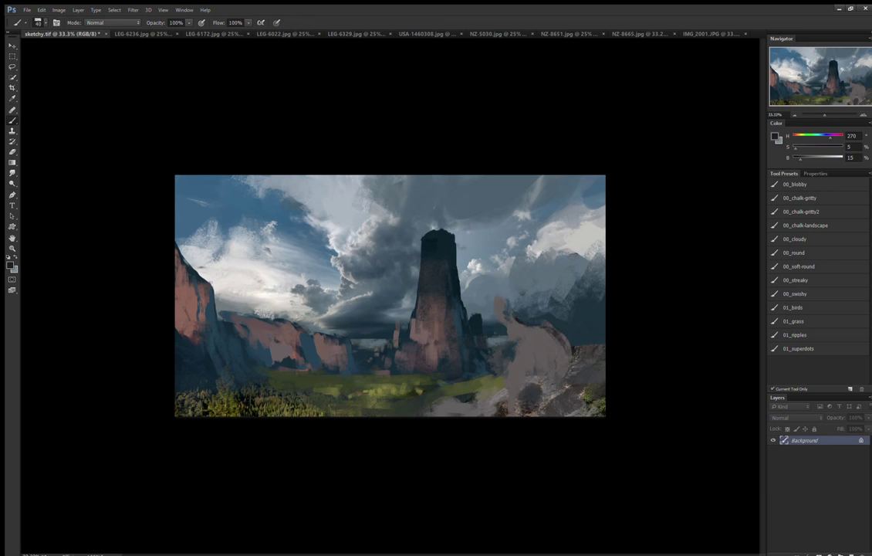
# Give the grey rock a dark curved edge and brush light pink onto the tower's lit face.
pyautogui.moveTo(550, 331); pyautogui.dragTo(579, 385)
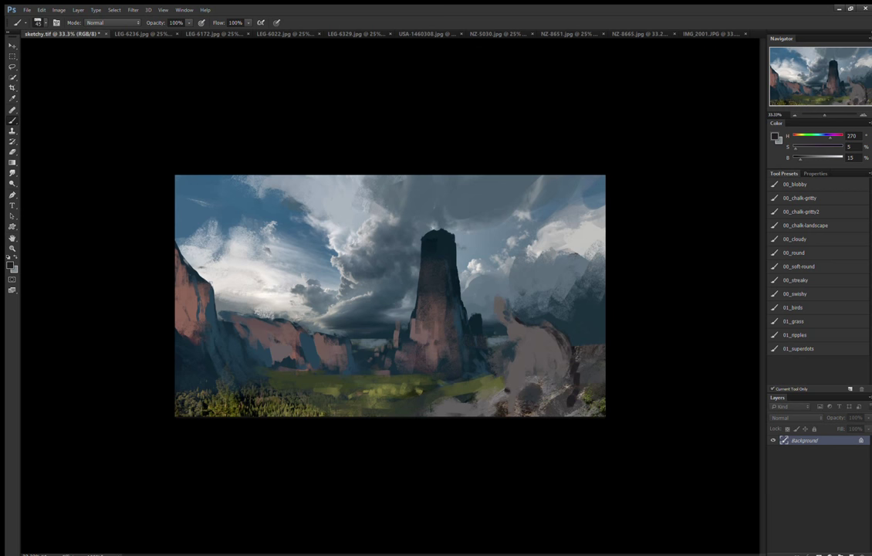
pyautogui.press(']')
pyautogui.keyDown('alt'); pyautogui.click(532, 362); pyautogui.keyUp('alt')
pyautogui.keyDown('alt'); pyautogui.click(193, 293); pyautogui.keyUp('alt')
pyautogui.press('[')
pyautogui.press('[')
pyautogui.moveTo(431, 347); pyautogui.dragTo(429, 301)
pyautogui.press(']')
pyautogui.press(']')
pyautogui.press(']')
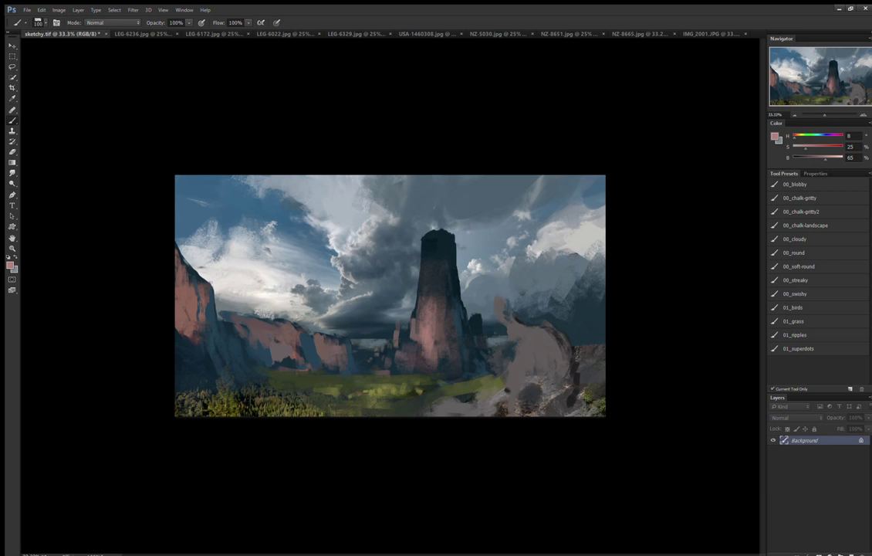
pyautogui.press('[')
pyautogui.press('[')
pyautogui.press('[')
pyautogui.press(']')
pyautogui.press(']')
pyautogui.press(']')
pyautogui.press(']')
pyautogui.press(']')
# Paint light cloud strokes in the upper-left sky and pick a darker sky blue.
pyautogui.moveTo(262, 185); pyautogui.dragTo(227, 179)
pyautogui.keyDown('alt'); pyautogui.click(207, 189); pyautogui.keyUp('alt')
pyautogui.press('[')
pyautogui.press('[')
pyautogui.press('[')
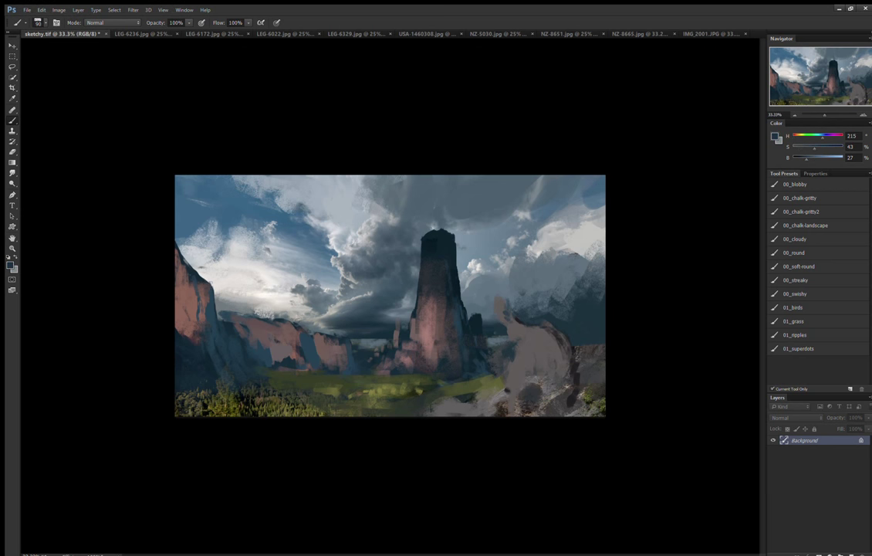
pyautogui.press('[')
# Sample dark blue-grey and add a thin dark stroke in the grass.
pyautogui.keyDown('alt'); pyautogui.click(311, 321); pyautogui.keyUp('alt')
pyautogui.press(']')
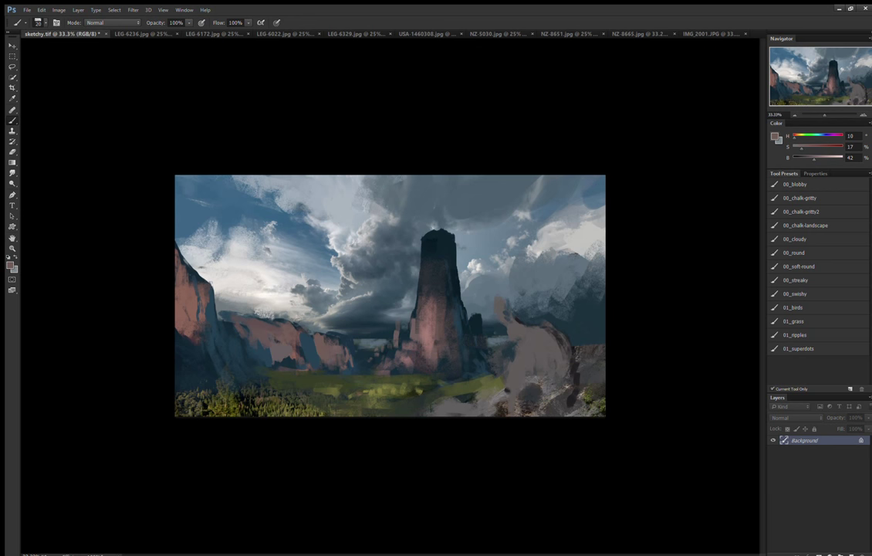
pyautogui.keyDown('alt'); pyautogui.click(316, 324); pyautogui.keyUp('alt')
pyautogui.press('[')
pyautogui.press('[')
pyautogui.moveTo(362, 392); pyautogui.dragTo(406, 390)
# Lasso a winding river path, then paint greyish-blue water across the meadow and lower-left ground.
pyautogui.press('l')
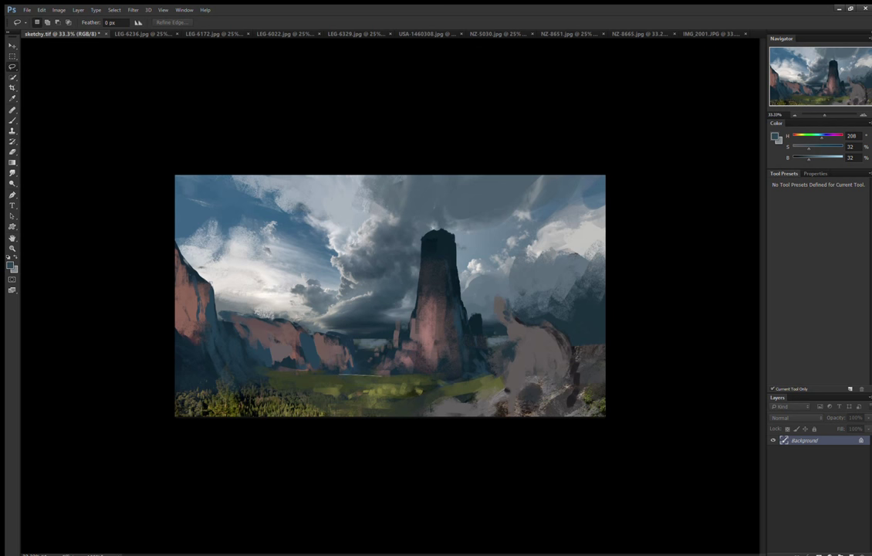
pyautogui.moveTo(321, 376)
pyautogui.mouseDown()
pyautogui.moveTo(366, 391)
pyautogui.moveTo(202, 414)
pyautogui.moveTo(361, 403)
pyautogui.mouseUp()
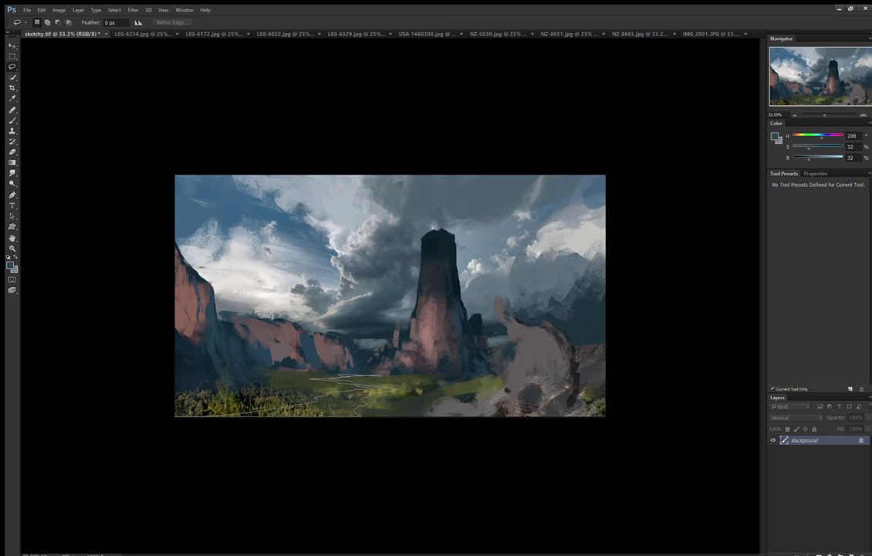
pyautogui.press('b')
pyautogui.hotkey('ctrl', 'd')
pyautogui.press(']')
pyautogui.press(']')
pyautogui.press(']')
pyautogui.press(']')
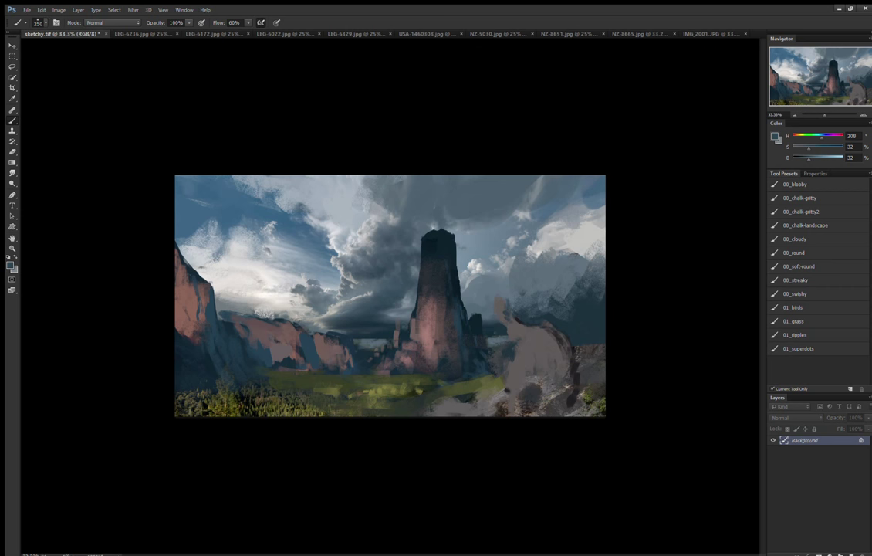
pyautogui.press('[')
pyautogui.press('[')
pyautogui.press('[')
pyautogui.press(']')
pyautogui.press(']')
pyautogui.press(']')
pyautogui.moveTo(325, 395); pyautogui.dragTo(348, 392)
pyautogui.press(']')
pyautogui.press(']')
pyautogui.press(']')
pyautogui.press('[')
pyautogui.moveTo(216, 411); pyautogui.dragTo(293, 408)
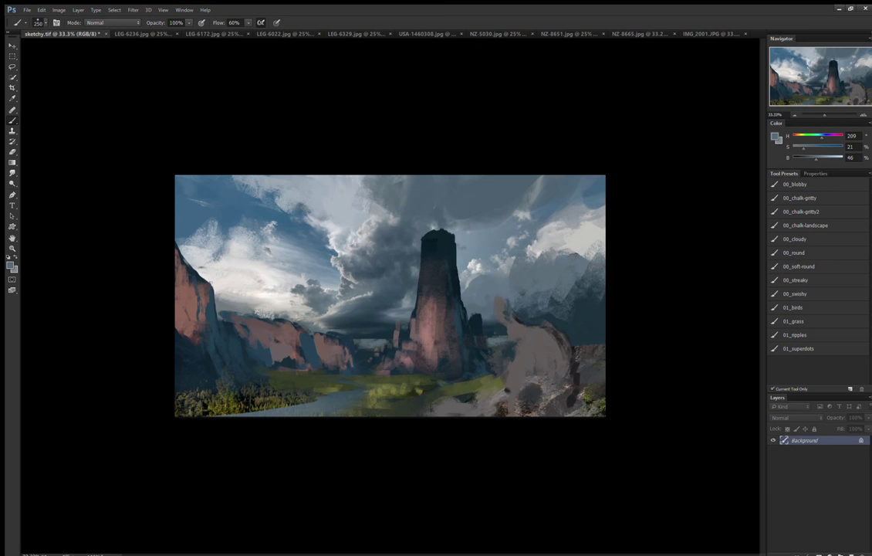
# Brighten the river with near-white strokes across the lower left and middle.
pyautogui.press(']')
pyautogui.press('x')
pyautogui.moveTo(228, 411); pyautogui.dragTo(340, 392)
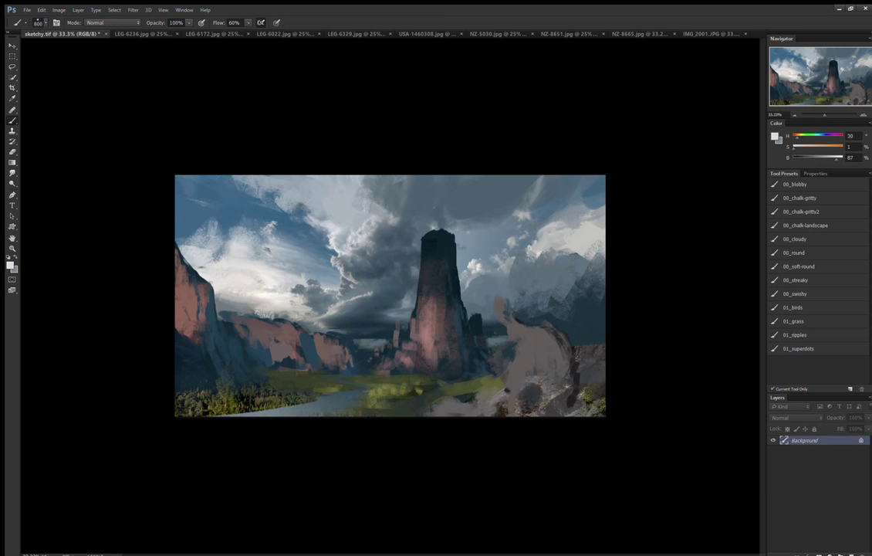
pyautogui.press('[')
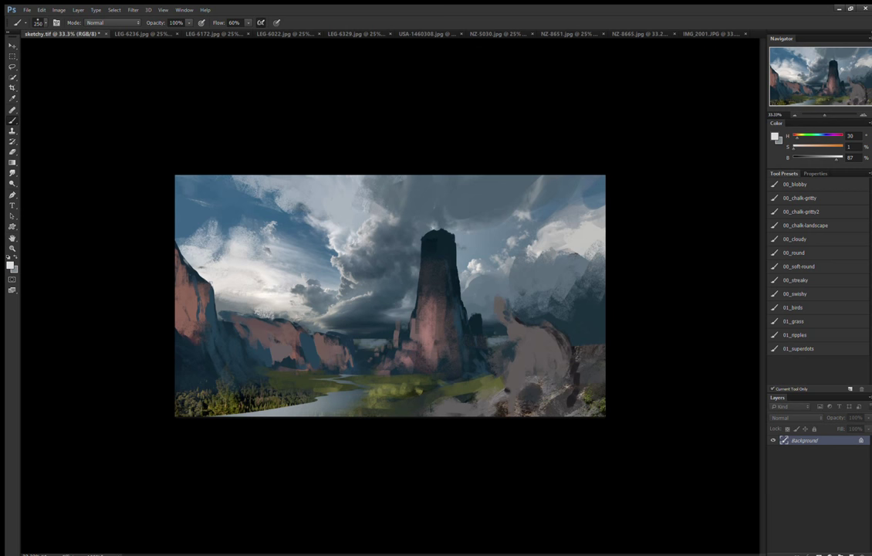
pyautogui.moveTo(347, 397); pyautogui.dragTo(398, 386)
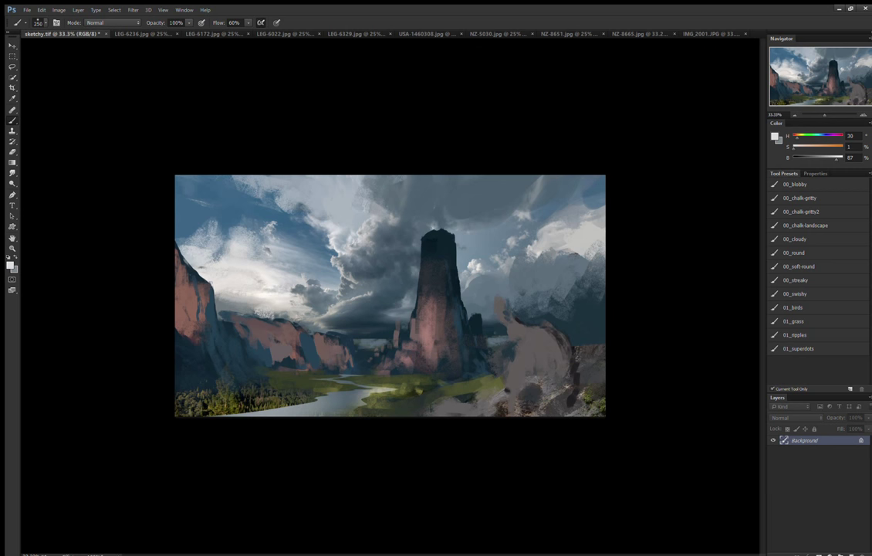
pyautogui.press('[')
pyautogui.press('[')
pyautogui.press('[')
pyautogui.press('[')
pyautogui.moveTo(340, 390); pyautogui.dragTo(394, 386)
pyautogui.press('[')
pyautogui.press('[')
pyautogui.press('[')
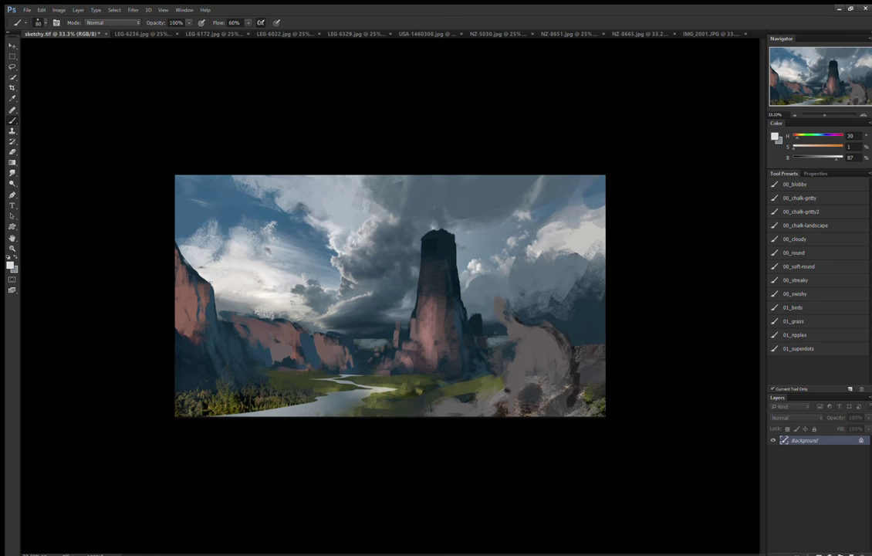
# Flip the whole canvas horizontally so the tower sits left of centre.
pyautogui.press('h')
pyautogui.hotkey('shift', '0')
pyautogui.press('[')
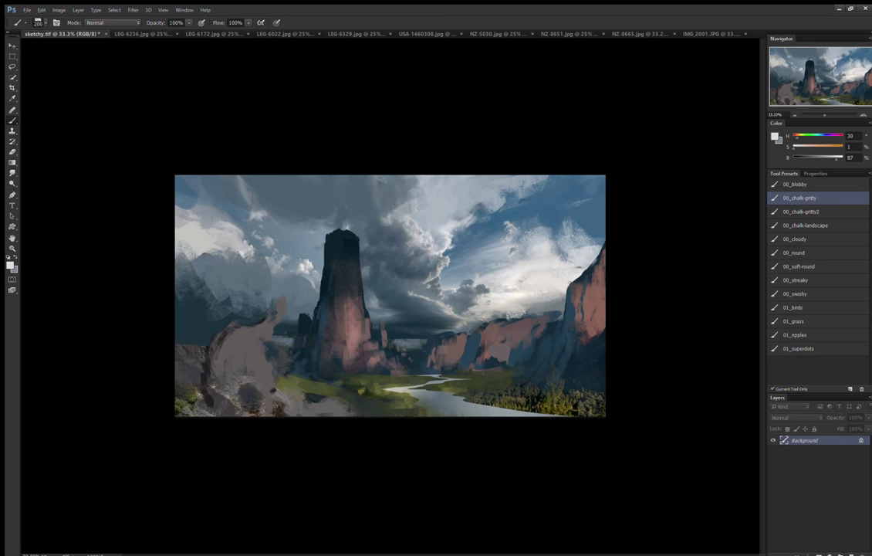
# Sample pinkish grey from the cliffs and brush a stroke left of the tower.
pyautogui.press('[')
pyautogui.press('[')
pyautogui.press(']')
pyautogui.keyDown('alt'); pyautogui.click(202, 325); pyautogui.keyUp('alt')
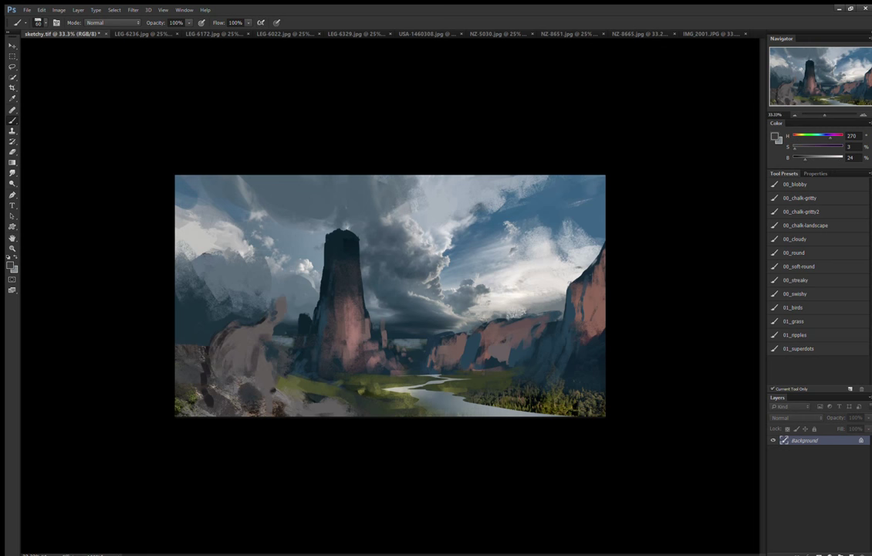
pyautogui.keyDown('alt'); pyautogui.click(235, 297); pyautogui.keyUp('alt')
pyautogui.moveTo(281, 314)
pyautogui.mouseDown()
pyautogui.moveTo(283, 293)
pyautogui.moveTo(275, 322)
pyautogui.moveTo(244, 356)
pyautogui.moveTo(257, 369)
pyautogui.mouseUp()
# Paint pink strokes across the grey rock at the lower left.
pyautogui.press(']')
pyautogui.press('[')
pyautogui.press('[')
pyautogui.press('[')
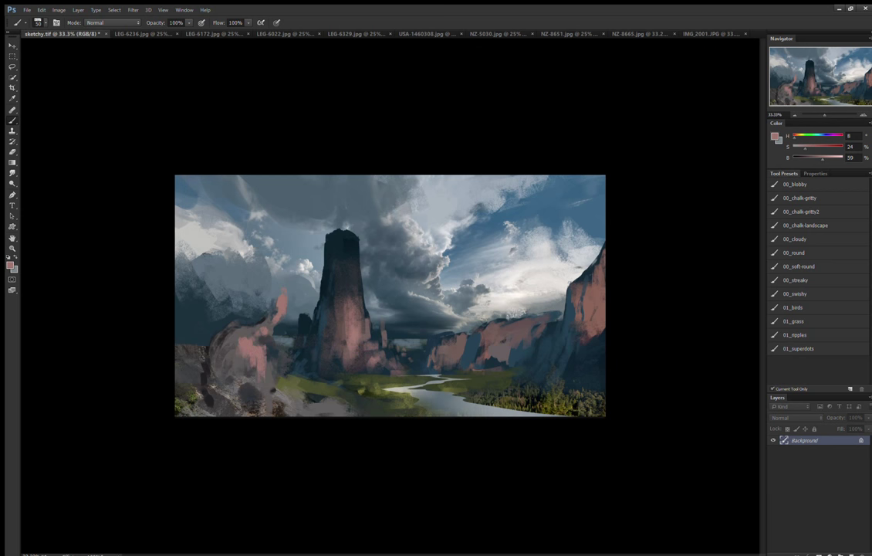
pyautogui.press(']')
pyautogui.press(']')
pyautogui.press(']')
pyautogui.moveTo(236, 369); pyautogui.dragTo(233, 407)
pyautogui.moveTo(215, 356)
pyautogui.mouseDown()
pyautogui.moveTo(221, 286)
pyautogui.moveTo(195, 341)
pyautogui.mouseUp()
# Sample a dark blue-grey from the painting and shift it to a more saturated blue.
pyautogui.press(']')
pyautogui.keyDown('alt'); pyautogui.click(178, 353); pyautogui.keyUp('alt')
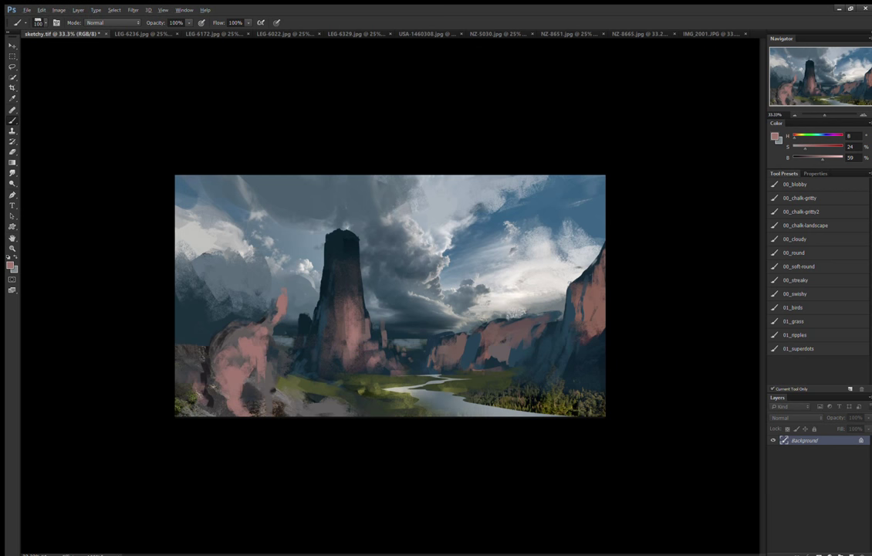
pyautogui.press('[')
pyautogui.keyDown('alt'); pyautogui.click(540, 359); pyautogui.keyUp('alt')
# Sample a muted blue-grey, then a dull pink, from the painting, adjusting brush size.
pyautogui.press('[')
pyautogui.press('[')
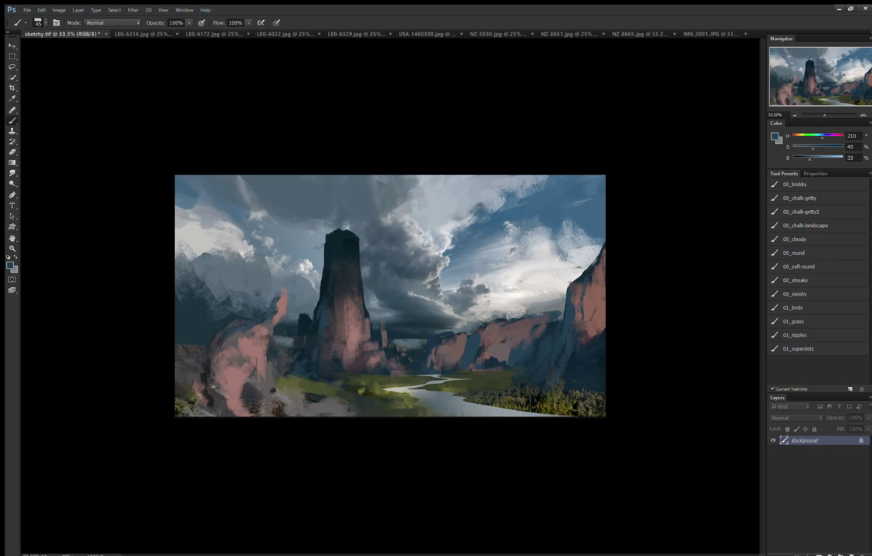
pyautogui.press(']')
pyautogui.press('[')
pyautogui.keyDown('alt'); pyautogui.click(184, 305); pyautogui.keyUp('alt')
pyautogui.press(']')
pyautogui.keyDown('alt'); pyautogui.click(213, 282); pyautogui.keyUp('alt')
pyautogui.press('[')
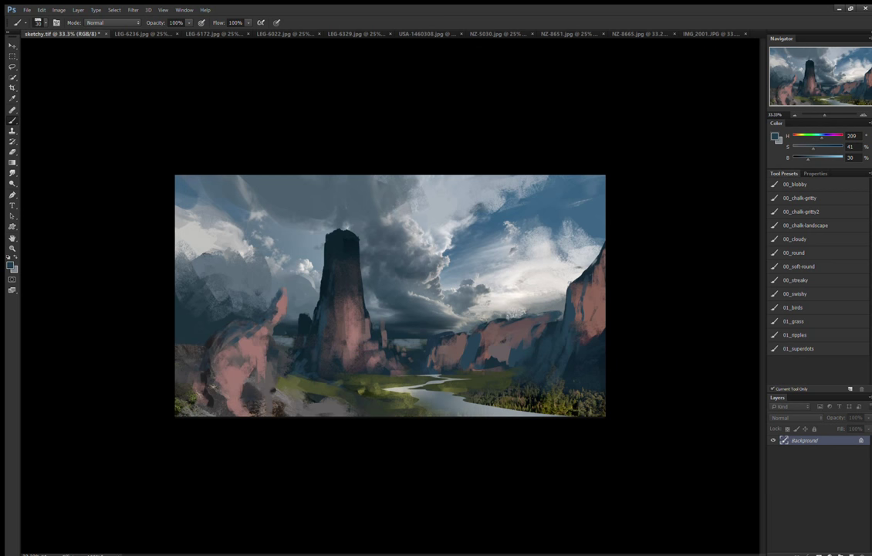
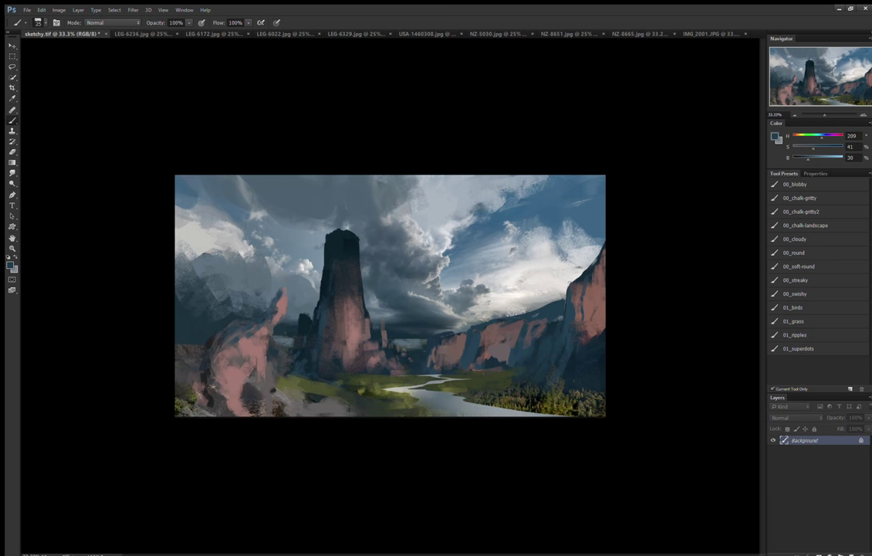
# Sample dark olive green, dark blue, muted pink and light grey colours, resizing the brush between picks.
pyautogui.press(']')
pyautogui.keyDown('alt'); pyautogui.click(376, 363); pyautogui.keyUp('alt')
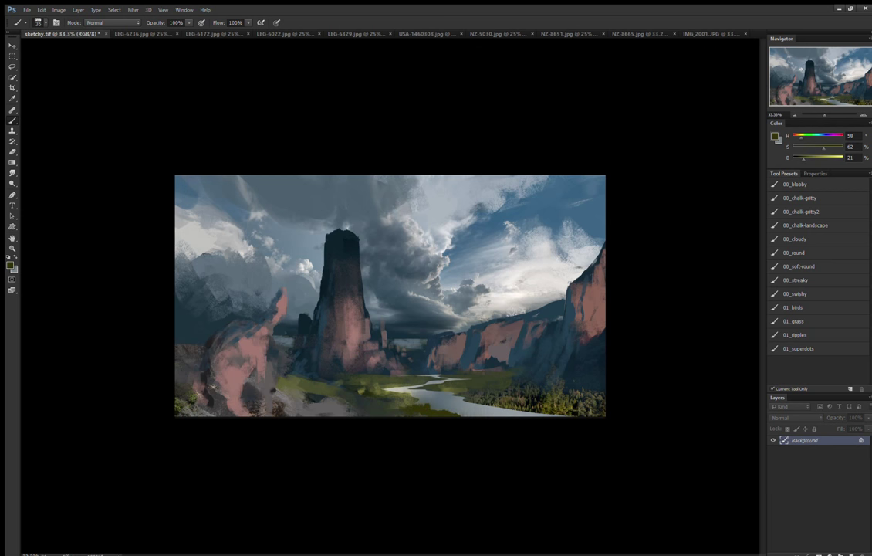
pyautogui.press('[')
pyautogui.keyDown('alt'); pyautogui.click(339, 328); pyautogui.keyUp('alt')
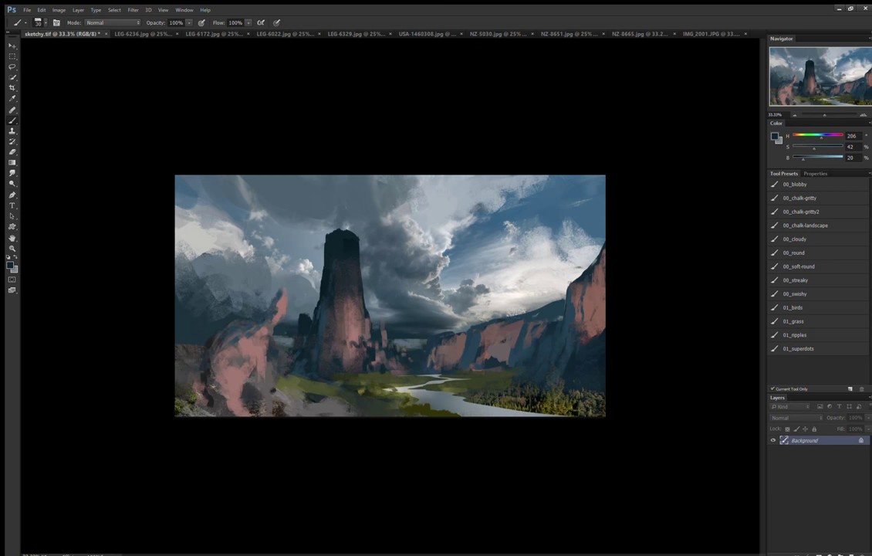
pyautogui.press(']')
pyautogui.press(']')
pyautogui.keyDown('alt'); pyautogui.click(312, 309); pyautogui.keyUp('alt')
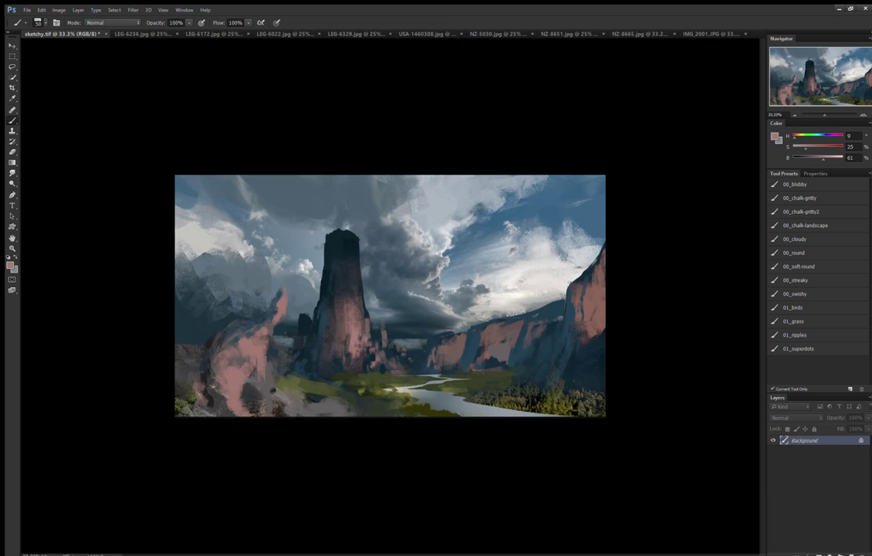
pyautogui.press('x')
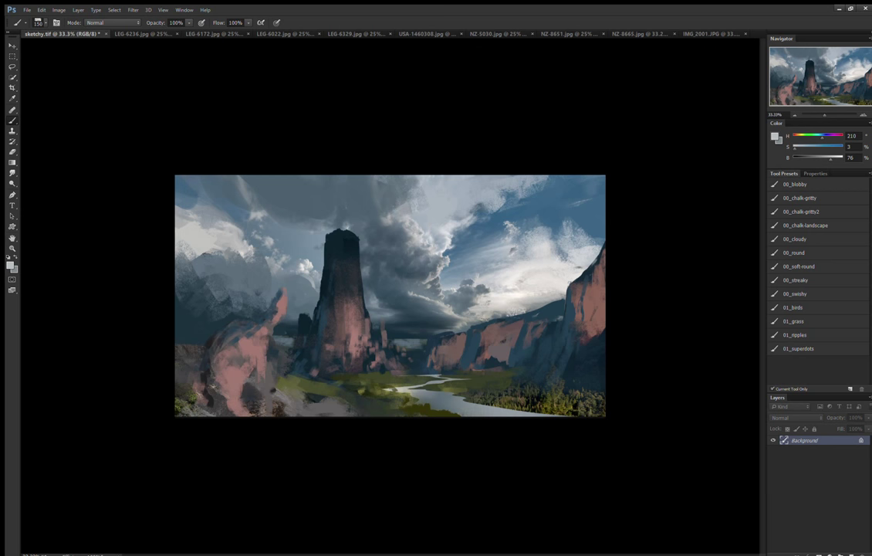
# Flip the canvas horizontally to view the painting mirrored.
pyautogui.press('h')
pyautogui.press('x')
pyautogui.press('[')
pyautogui.press('[')
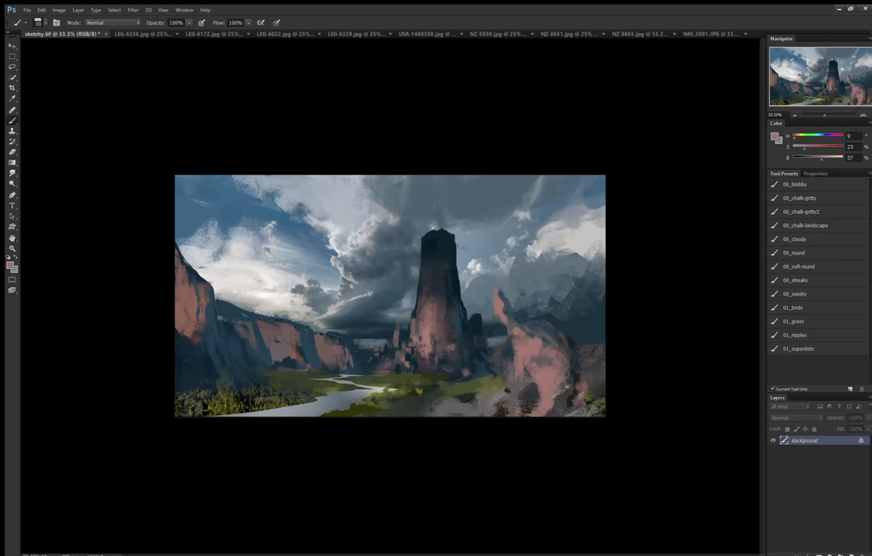
# Extend the right pink rock upward into a spike and touch up its top with a fine brush.
pyautogui.press('[')
pyautogui.press('[')
pyautogui.keyDown('alt'); pyautogui.click(494, 336); pyautogui.keyUp('alt')
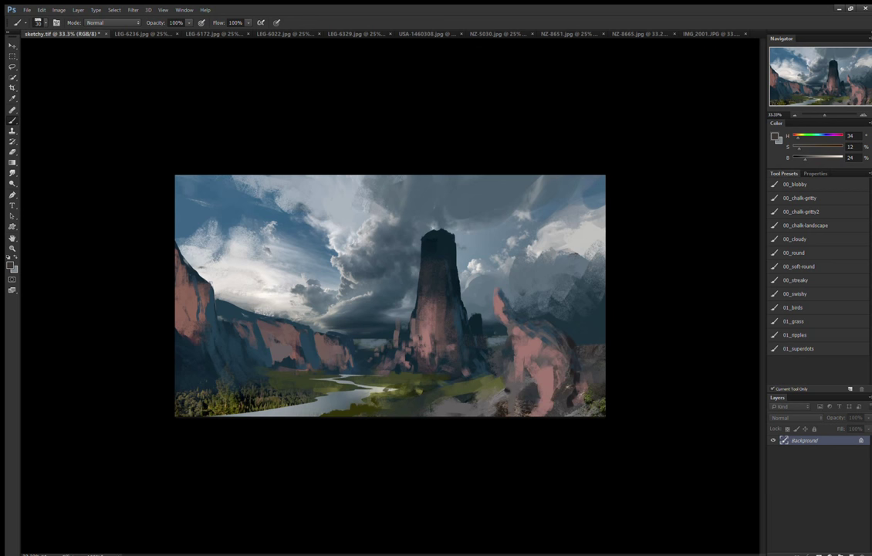
pyautogui.keyDown('alt'); pyautogui.click(472, 359); pyautogui.keyUp('alt')
pyautogui.keyDown('alt'); pyautogui.click(473, 358); pyautogui.keyUp('alt')
pyautogui.moveTo(502, 301); pyautogui.dragTo(500, 267)
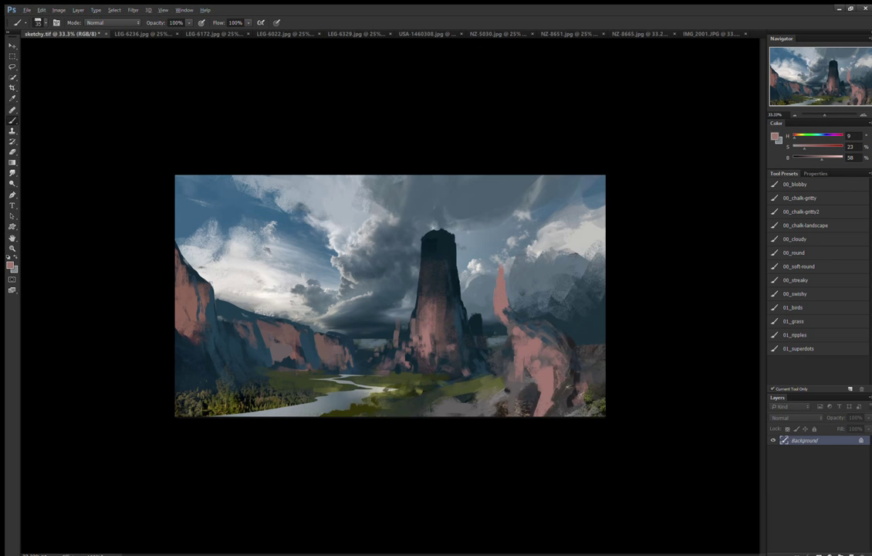
pyautogui.keyDown('alt'); pyautogui.click(439, 275); pyautogui.keyUp('alt')
pyautogui.keyDown('alt'); pyautogui.click(448, 271); pyautogui.keyUp('alt')
pyautogui.press('[')
pyautogui.press('[')
pyautogui.moveTo(502, 273); pyautogui.dragTo(502, 261)
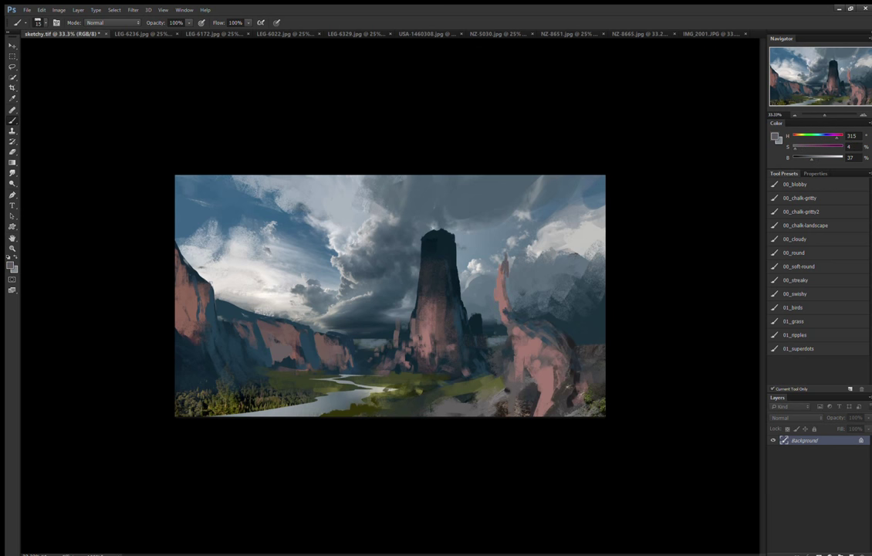
# Sample pink from the tower base and paint it onto the lower-right rock.
pyautogui.press(']')
pyautogui.press(']')
pyautogui.keyDown('alt'); pyautogui.click(478, 284); pyautogui.keyUp('alt')
pyautogui.press('[')
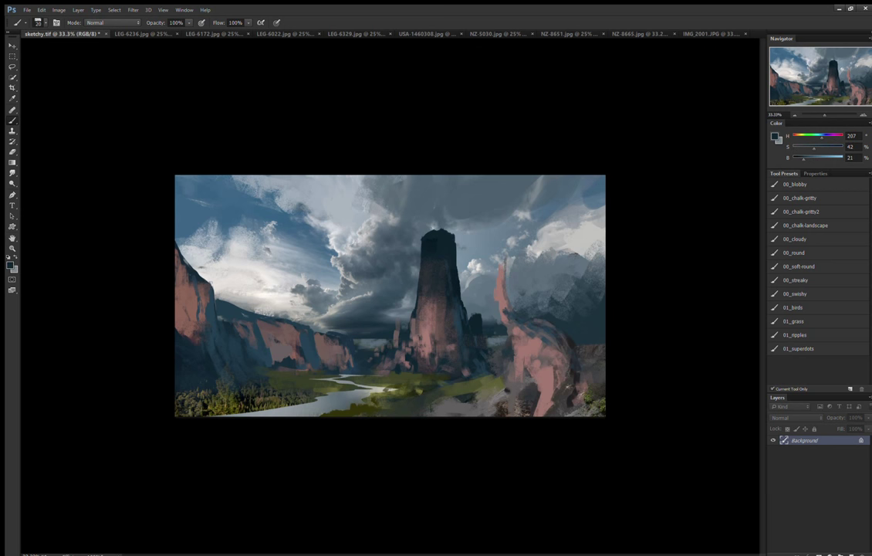
pyautogui.press(']')
pyautogui.press(']')
pyautogui.press(']')
pyautogui.keyDown('alt'); pyautogui.click(465, 323); pyautogui.keyUp('alt')
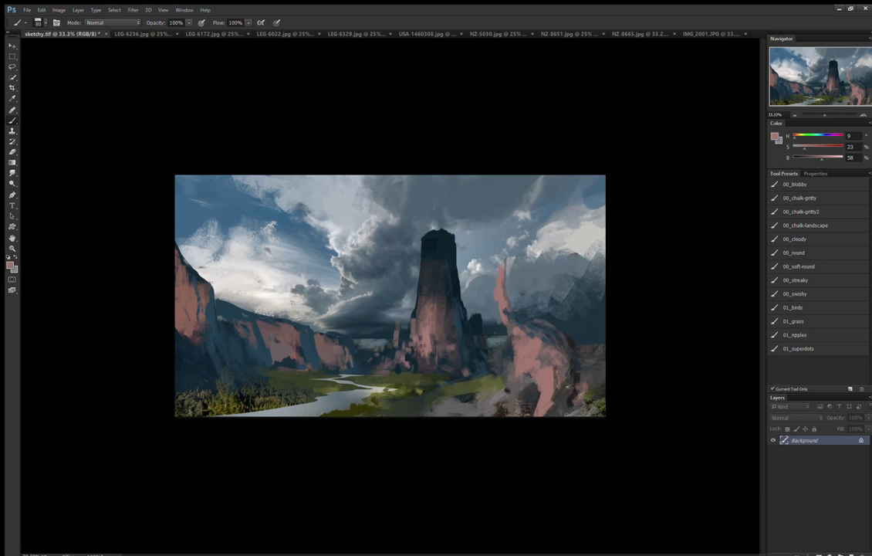
pyautogui.moveTo(573, 393); pyautogui.dragTo(605, 384)
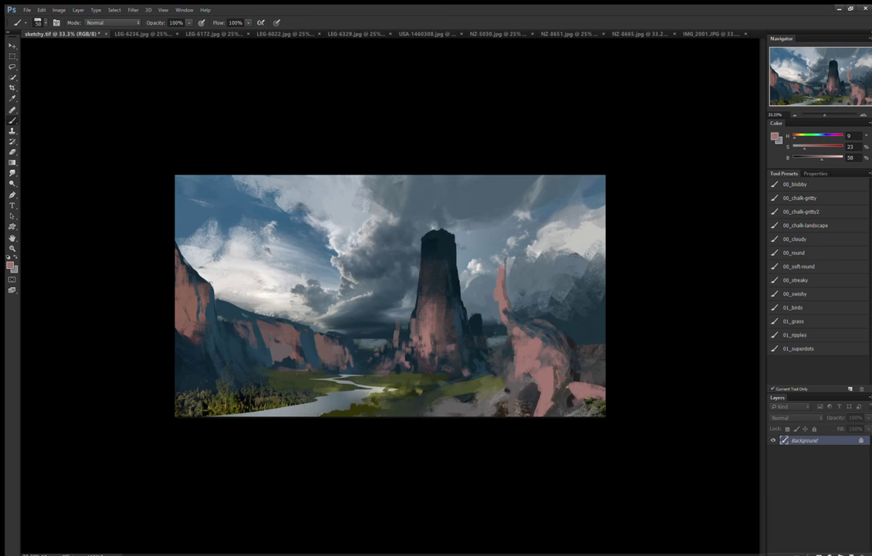
# Paint dark blue shading on the pink rock and lower-right rock, then flip the canvas back.
pyautogui.keyDown('alt'); pyautogui.click(525, 342); pyautogui.keyUp('alt')
pyautogui.press(']')
pyautogui.press(']')
pyautogui.moveTo(509, 330); pyautogui.dragTo(515, 335)
pyautogui.press(']')
pyautogui.moveTo(574, 392); pyautogui.dragTo(605, 383)
pyautogui.keyDown('alt'); pyautogui.click(522, 338); pyautogui.keyUp('alt')
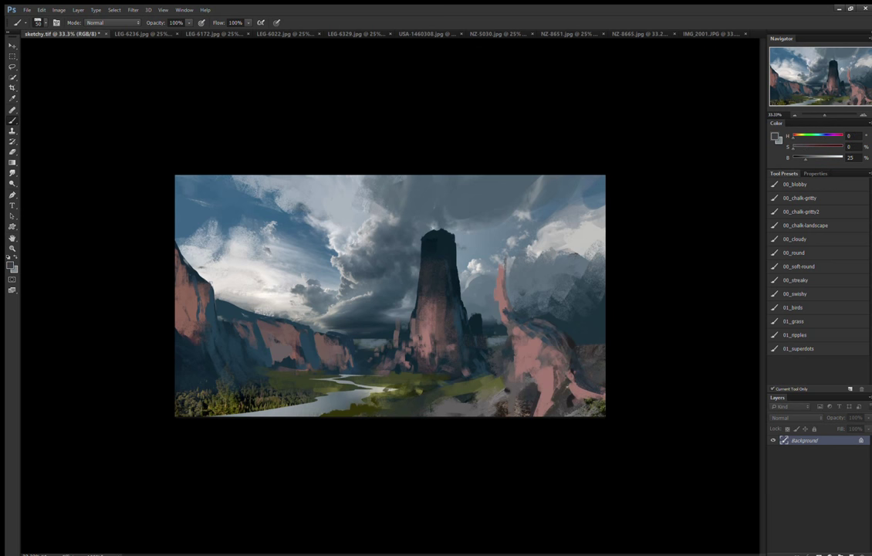
pyautogui.keyDown('alt'); pyautogui.click(525, 344); pyautogui.keyUp('alt')
pyautogui.keyDown('alt'); pyautogui.click(522, 351); pyautogui.keyUp('alt')
pyautogui.press('h')
pyautogui.keyDown('alt'); pyautogui.click(195, 333); pyautogui.keyUp('alt')
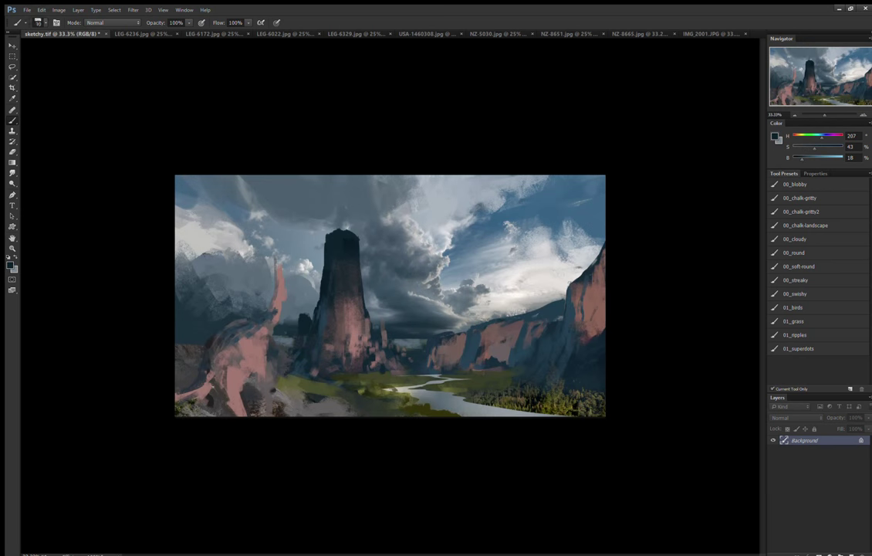
# Shade the lower-left pink rock and the spike's left edge with dark blue-grey strokes.
pyautogui.moveTo(210, 367); pyautogui.dragTo(216, 386)
pyautogui.moveTo(197, 340)
pyautogui.mouseDown()
pyautogui.moveTo(199, 357)
pyautogui.moveTo(232, 307)
pyautogui.moveTo(206, 300)
pyautogui.mouseUp()
pyautogui.moveTo(200, 314); pyautogui.dragTo(228, 287)
pyautogui.press(']')
pyautogui.press(']')
pyautogui.press(']')
pyautogui.moveTo(210, 366); pyautogui.dragTo(197, 310)
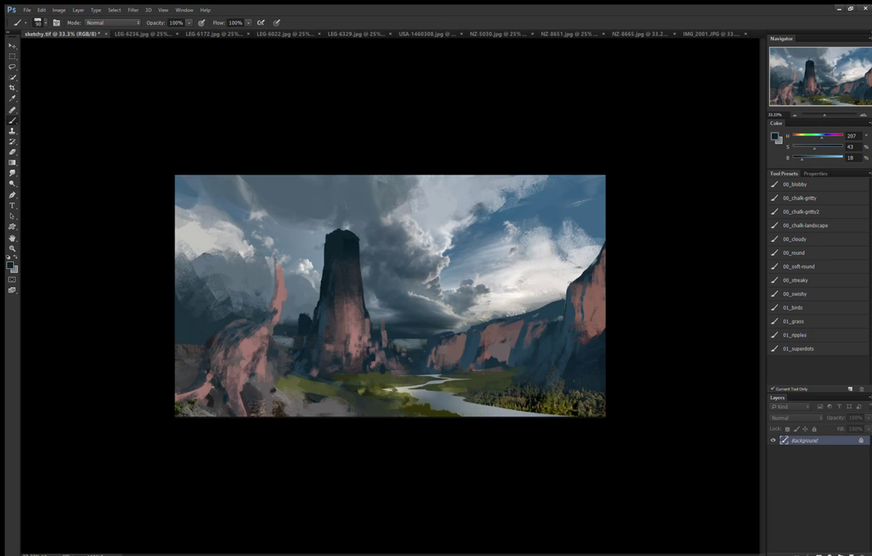
pyautogui.press(']')
pyautogui.press(']')
pyautogui.moveTo(203, 361)
pyautogui.mouseDown()
pyautogui.moveTo(200, 346)
pyautogui.moveTo(218, 326)
pyautogui.mouseUp()
pyautogui.moveTo(271, 308); pyautogui.dragTo(278, 259)
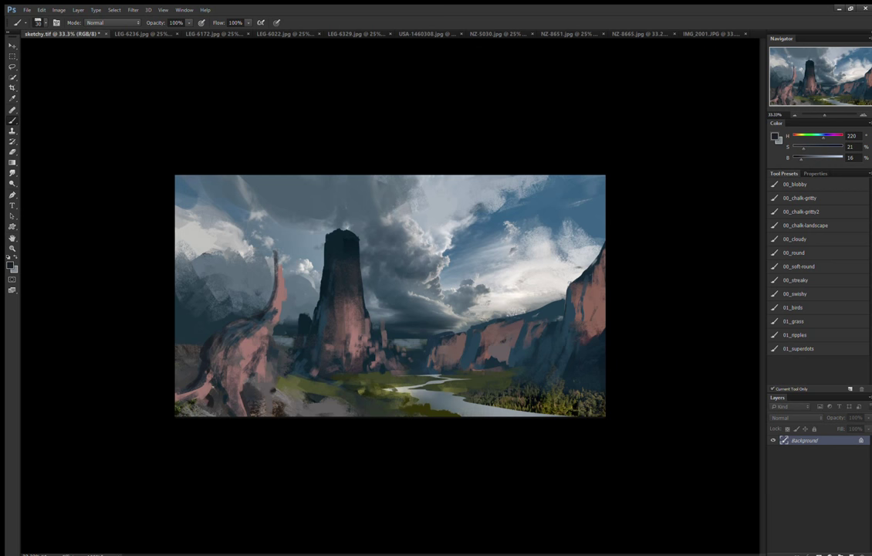
pyautogui.press(']')
# Sample and brighten the rock pink, then paint a light edge along the rock's neck.
pyautogui.keyDown('alt'); pyautogui.click(275, 285); pyautogui.keyUp('alt')
pyautogui.moveTo(820, 158); pyautogui.dragTo(830, 157)
pyautogui.press('[')
pyautogui.press('[')
pyautogui.press(']')
pyautogui.moveTo(277, 255); pyautogui.dragTo(277, 281)
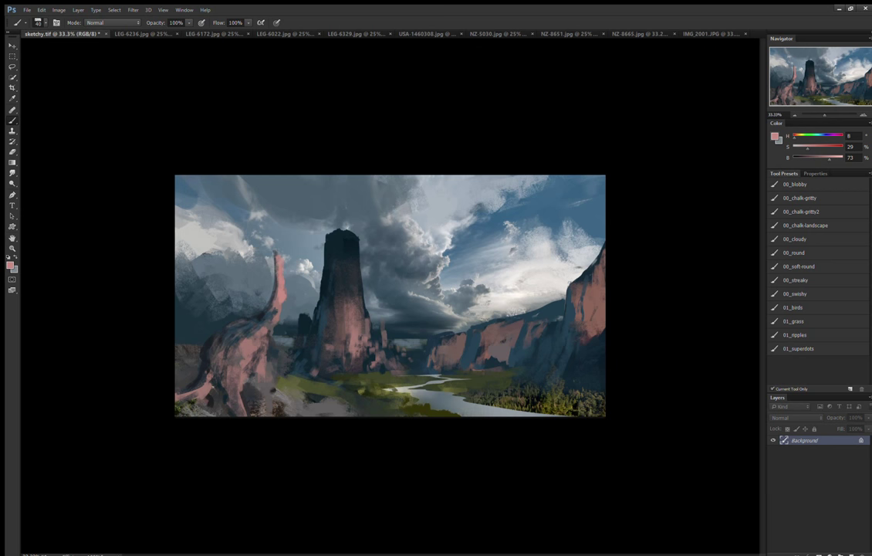
pyautogui.press('[')
pyautogui.press(']')
pyautogui.press(']')
pyautogui.press(']')
pyautogui.press(']')
pyautogui.press('[')
# Sample dark, darker and lighter olive greens plus a neutral grey for the foreground ground.
pyautogui.keyDown('alt'); pyautogui.click(372, 354); pyautogui.keyUp('alt')
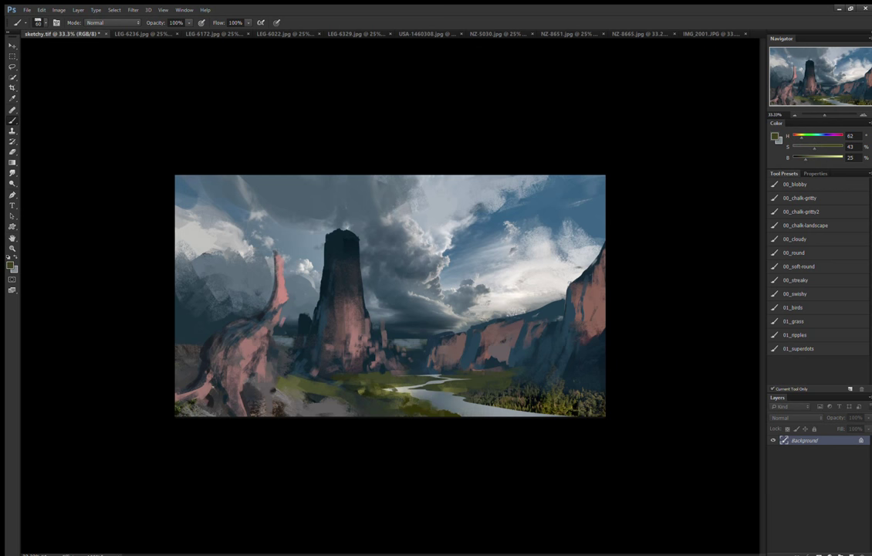
pyautogui.press('[')
pyautogui.keyDown('alt'); pyautogui.click(467, 363); pyautogui.keyUp('alt')
pyautogui.keyDown('alt'); pyautogui.click(475, 366); pyautogui.keyUp('alt')
pyautogui.press(']')
pyautogui.press(']')
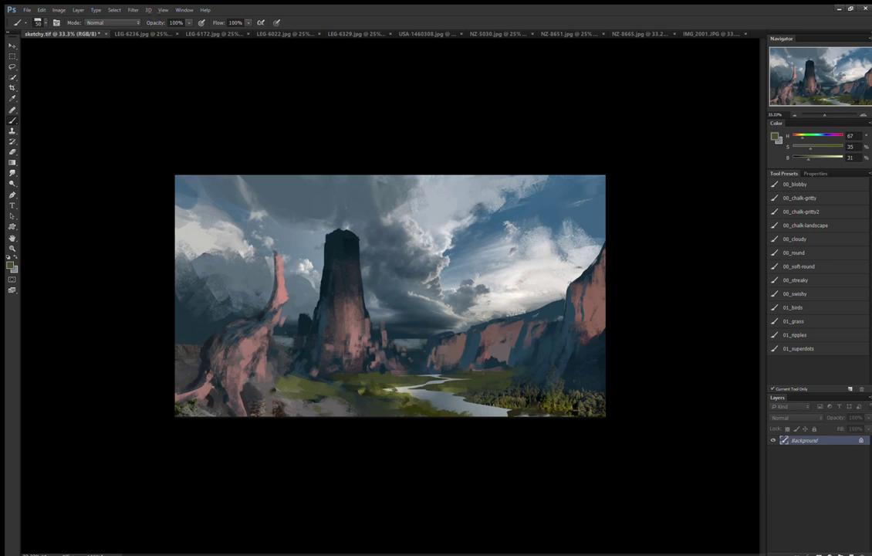
pyautogui.keyDown('alt'); pyautogui.click(246, 359); pyautogui.keyUp('alt')
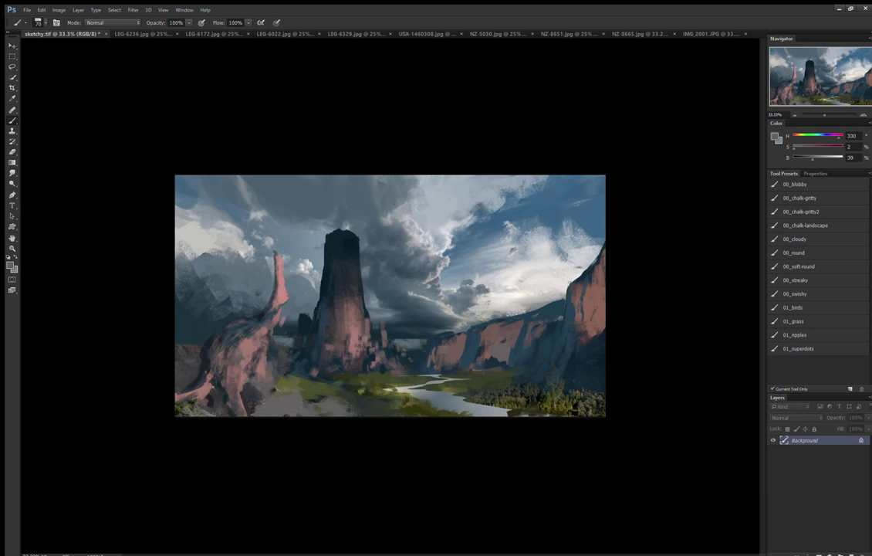
pyautogui.press('[')
pyautogui.press('[')
# Sample dark blue, foreground grey and rock pink while adjusting brush size.
pyautogui.press(']')
pyautogui.keyDown('alt'); pyautogui.click(177, 302); pyautogui.keyUp('alt')
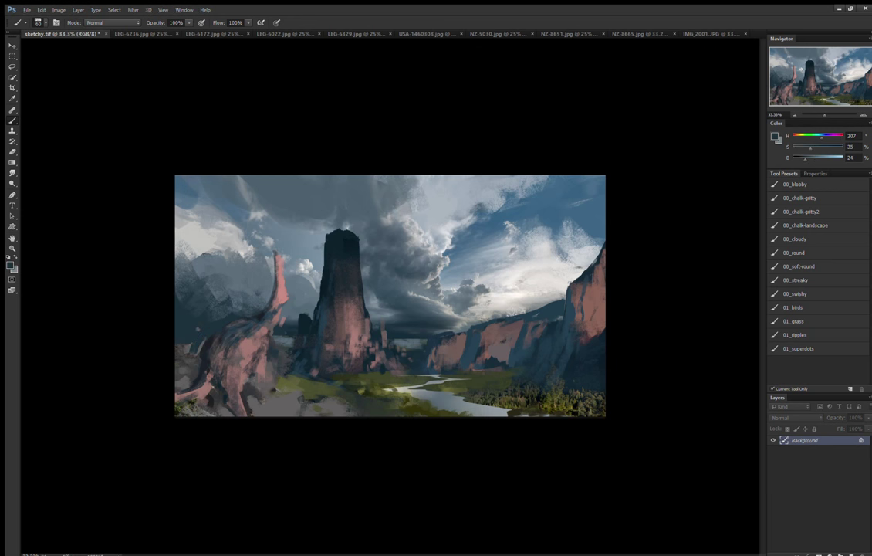
pyautogui.keyDown('alt'); pyautogui.click(172, 322); pyautogui.keyUp('alt')
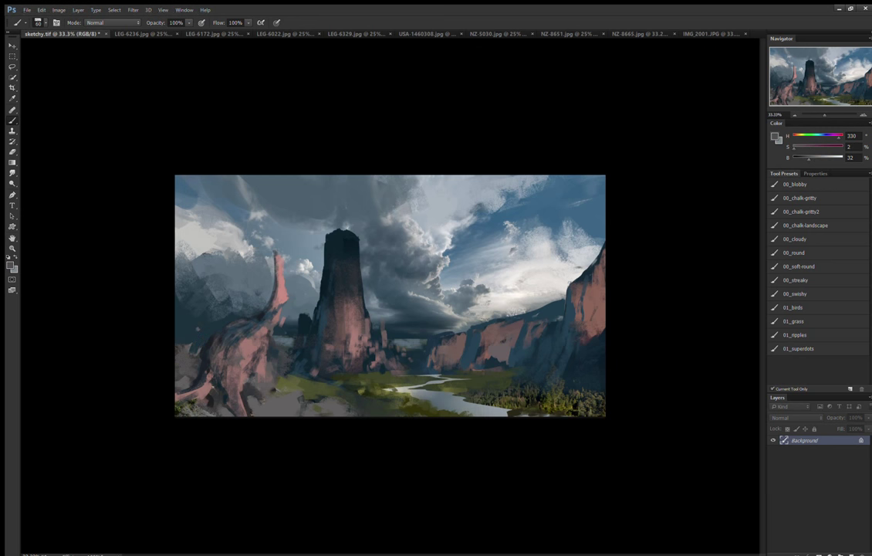
pyautogui.keyDown('alt'); pyautogui.click(234, 313); pyautogui.keyUp('alt')
pyautogui.press('[')
pyautogui.press('[')
pyautogui.press('[')
pyautogui.keyDown('alt'); pyautogui.click(235, 335); pyautogui.keyUp('alt')
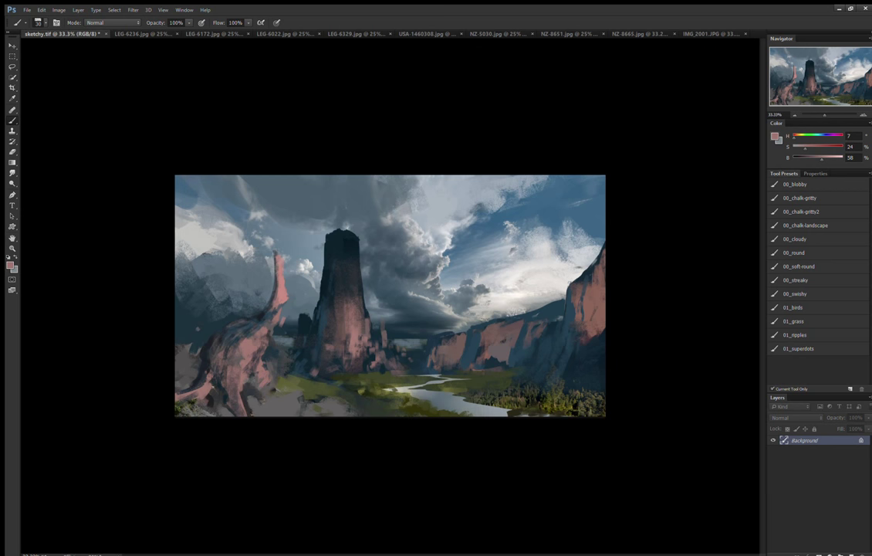
# Flip the canvas horizontally again and sample a dark grey.
pyautogui.press('h')
pyautogui.press(']')
pyautogui.keyDown('alt'); pyautogui.click(455, 360); pyautogui.keyUp('alt')
pyautogui.press('[')
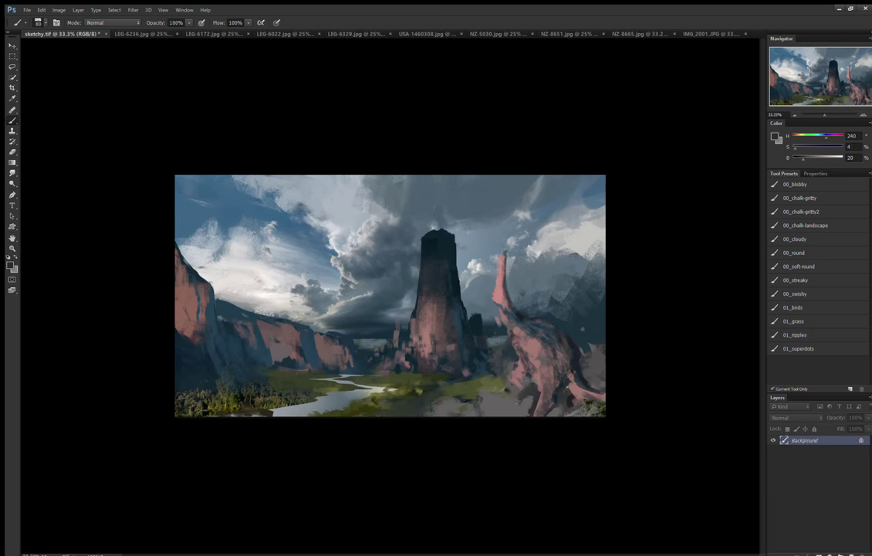
# Paint dark strokes at the tower base and a blue accent on the curving pink rock.
pyautogui.moveTo(436, 357); pyautogui.dragTo(467, 364)
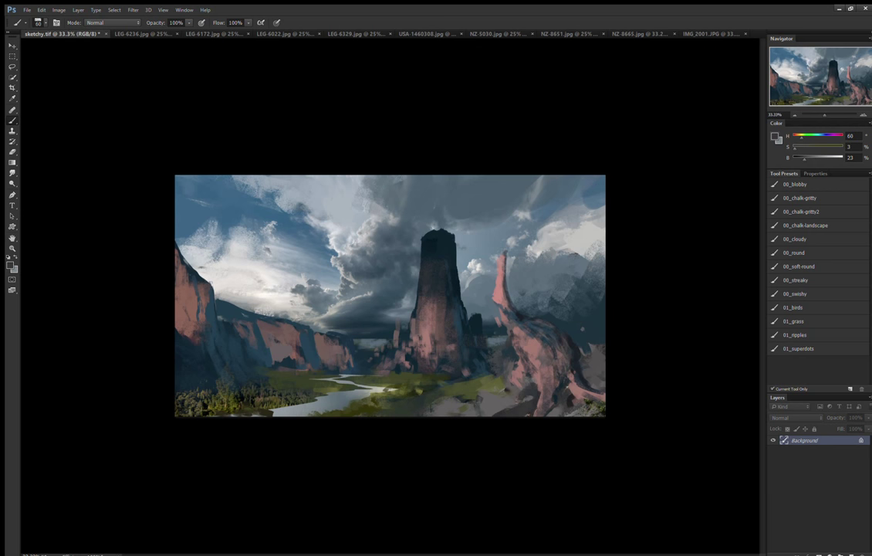
pyautogui.keyDown('alt'); pyautogui.click(436, 340); pyautogui.keyUp('alt')
pyautogui.press(']')
pyautogui.press('[')
pyautogui.press('[')
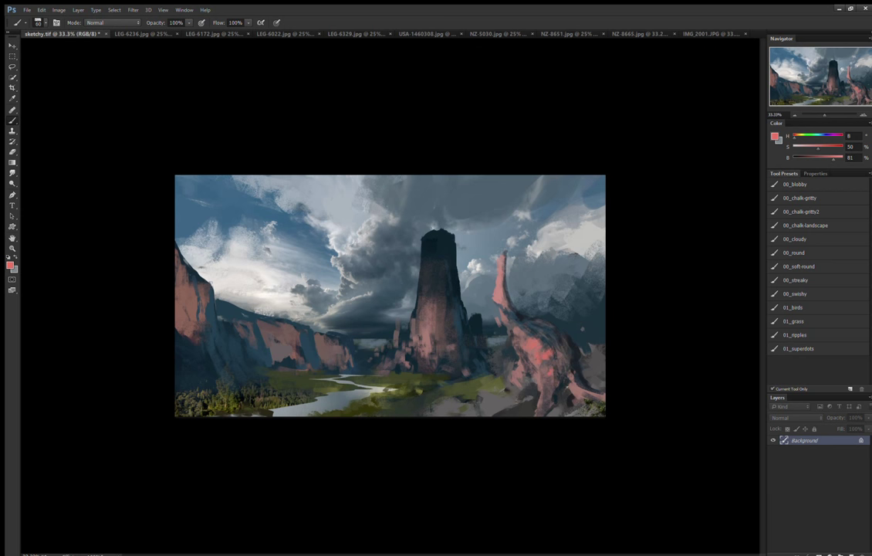
pyautogui.press(']')
pyautogui.moveTo(537, 332)
pyautogui.mouseDown()
pyautogui.moveTo(556, 327)
pyautogui.moveTo(553, 318)
pyautogui.mouseUp()
# Sample muted, darker and mid blue-greys from the painting while resizing the brush.
pyautogui.keyDown('alt'); pyautogui.click(556, 327); pyautogui.keyUp('alt')
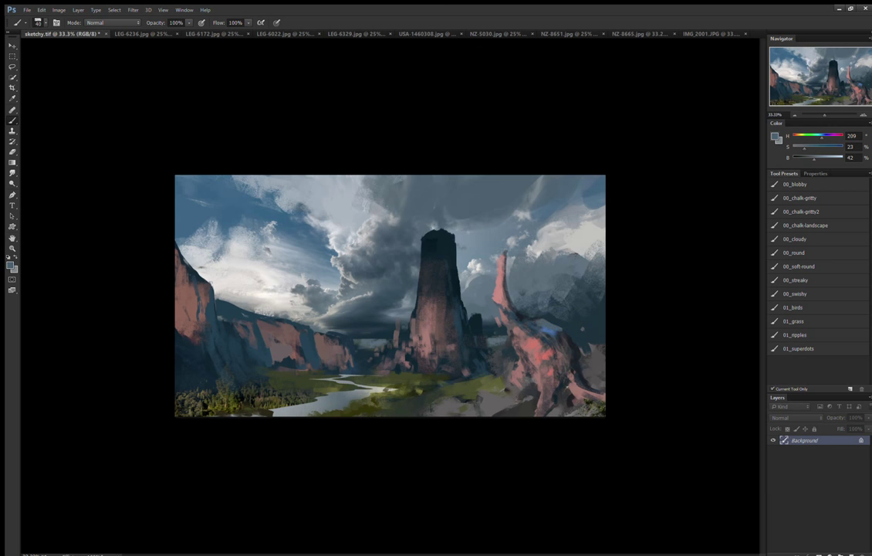
pyautogui.press(']')
pyautogui.press(']')
pyautogui.press(']')
pyautogui.press(']')
pyautogui.press('[')
pyautogui.press('[')
pyautogui.press('[')
pyautogui.press('[')
pyautogui.press('[')
pyautogui.press('[')
pyautogui.keyDown('alt'); pyautogui.click(436, 247); pyautogui.keyUp('alt')
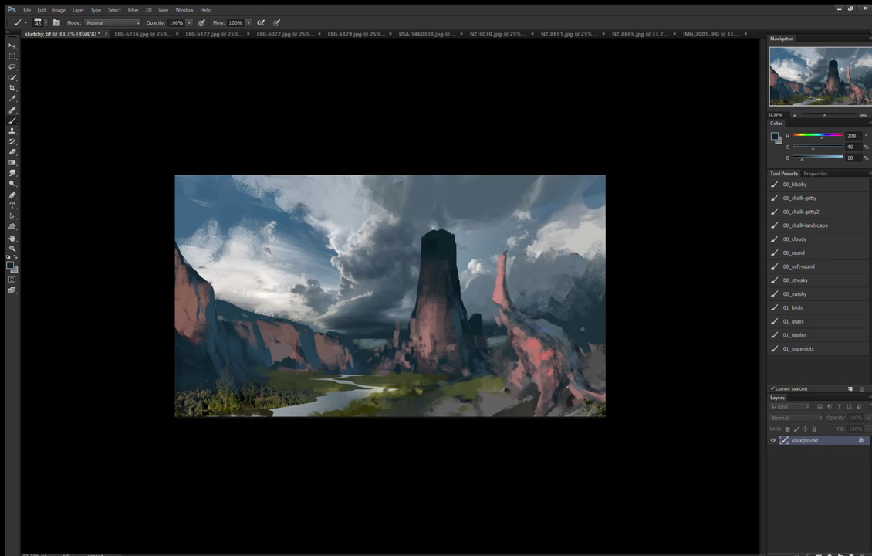
pyautogui.keyDown('alt'); pyautogui.click(436, 247); pyautogui.keyUp('alt')
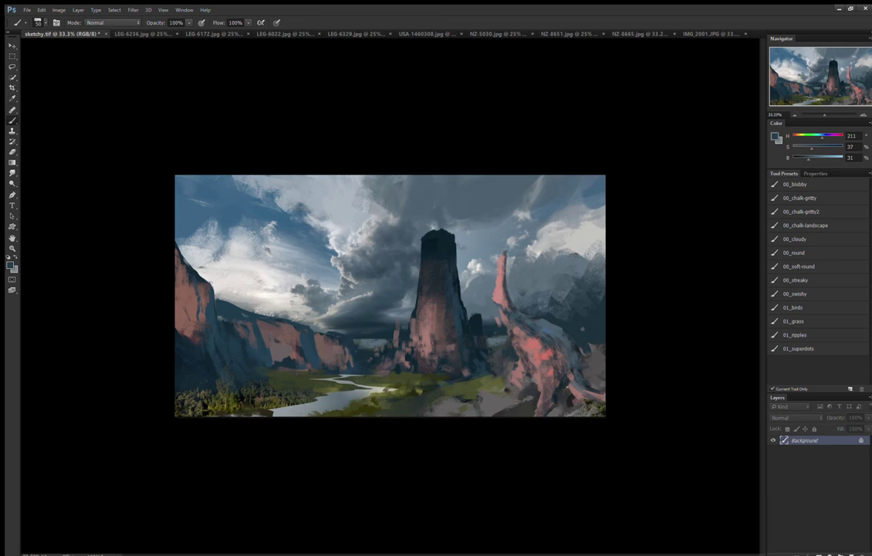
pyautogui.press('[')
pyautogui.press('[')
# Sample dark blue, grey and a dark green-grey from near the river.
pyautogui.keyDown('alt'); pyautogui.click(402, 340); pyautogui.keyUp('alt')
pyautogui.press('[')
pyautogui.press('[')
pyautogui.press('[')
pyautogui.press(']')
pyautogui.press(']')
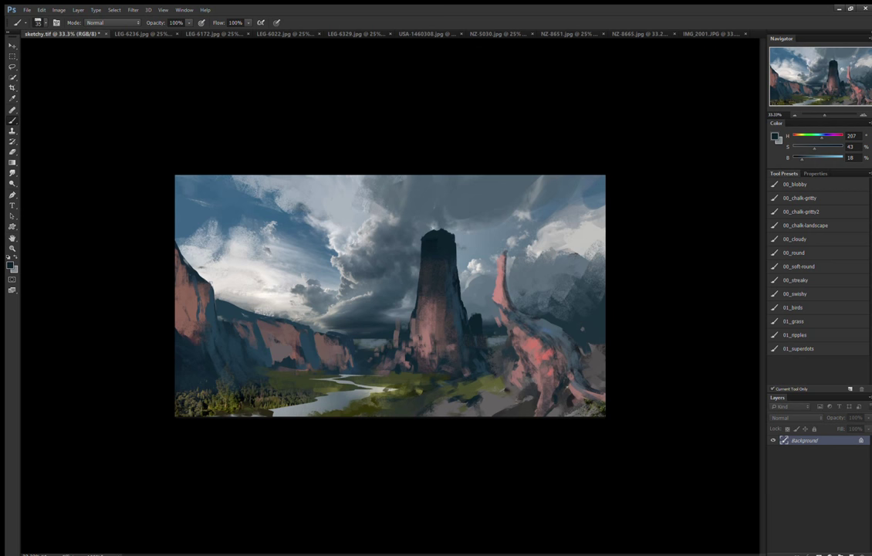
pyautogui.keyDown('alt'); pyautogui.click(376, 360); pyautogui.keyUp('alt')
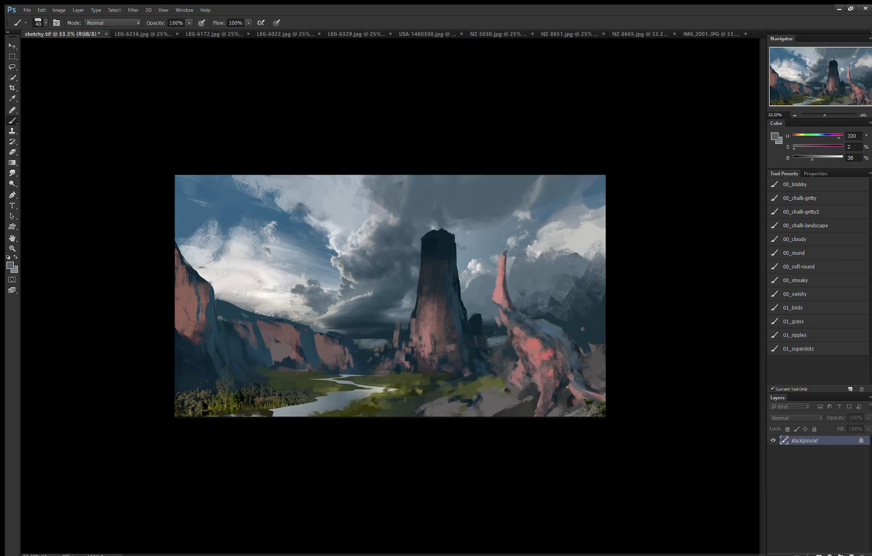
pyautogui.keyDown('alt'); pyautogui.click(411, 345); pyautogui.keyUp('alt')
# Switch to the 00_soft-round brush and pick a brighter cliff pink for haze at the tower base.
pyautogui.click(799, 266)
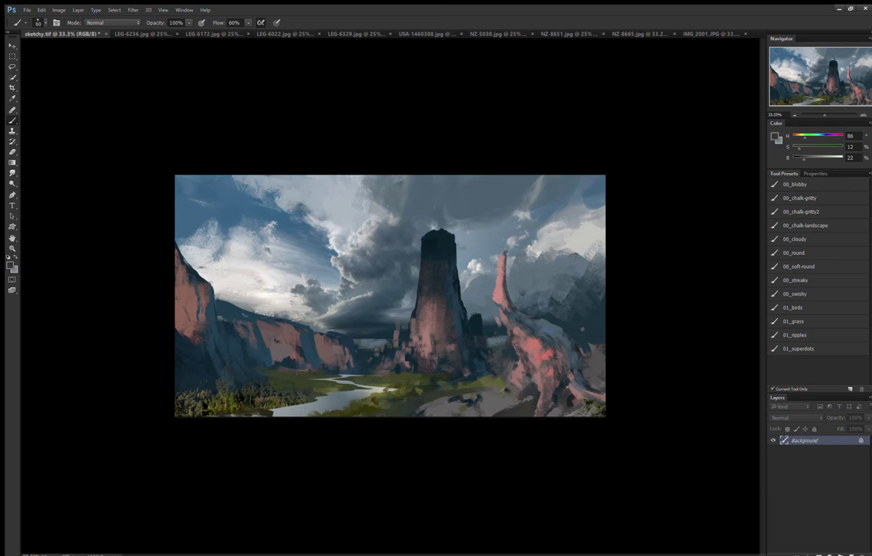
pyautogui.press('x')
pyautogui.press(']')
pyautogui.press(']')
pyautogui.press(']')
pyautogui.press('[')
pyautogui.press('[')
pyautogui.press('[')
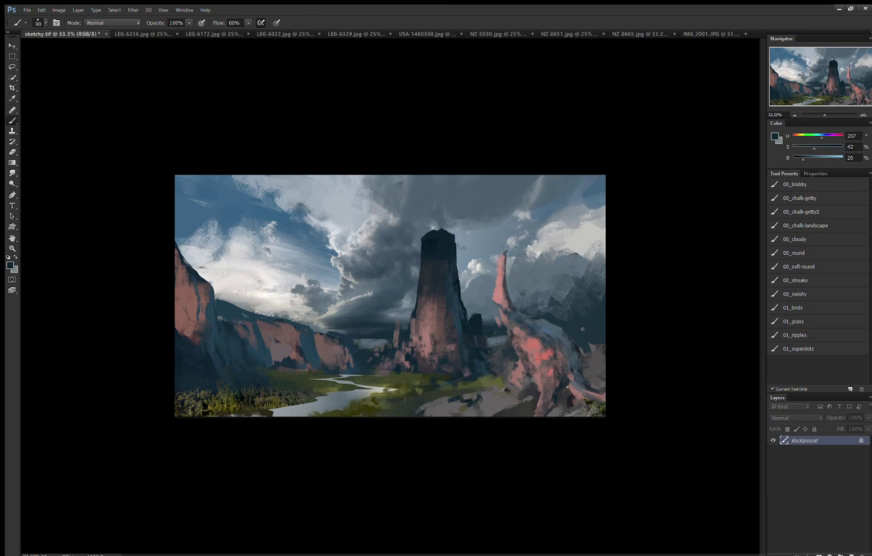
pyautogui.keyDown('alt'); pyautogui.click(362, 351); pyautogui.keyUp('alt')
pyautogui.keyDown('alt'); pyautogui.click(533, 347); pyautogui.keyUp('alt')
pyautogui.press(']')
pyautogui.press(']')
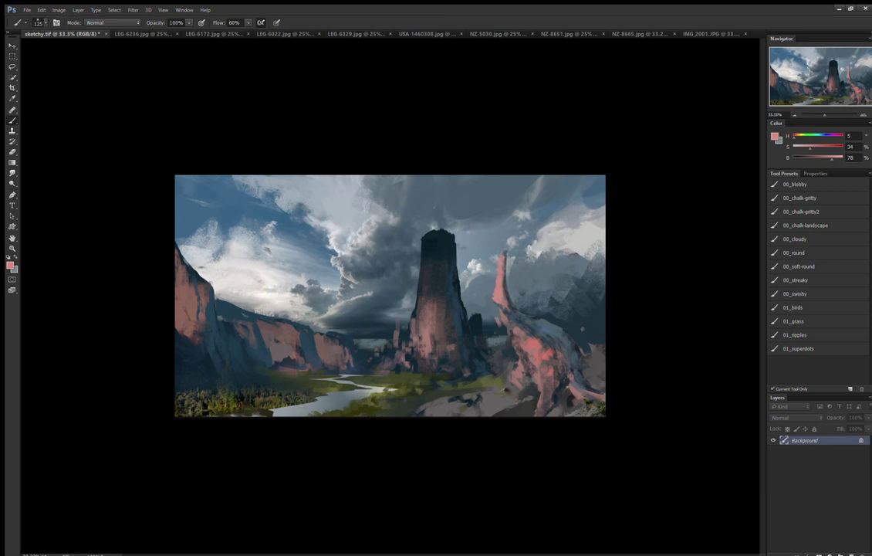
pyautogui.press(']')
pyautogui.press(']')
pyautogui.press(']')
pyautogui.press(']')
pyautogui.press(']')
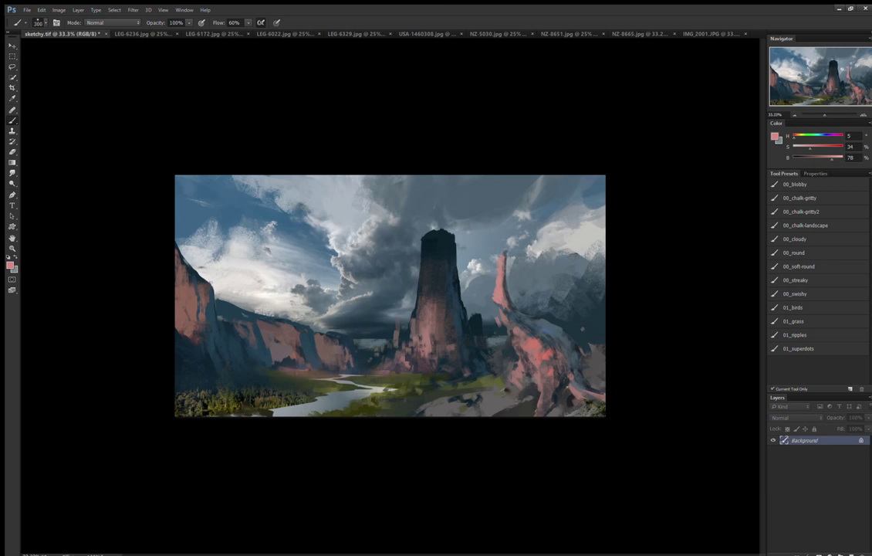
pyautogui.press(']')
pyautogui.press(']')
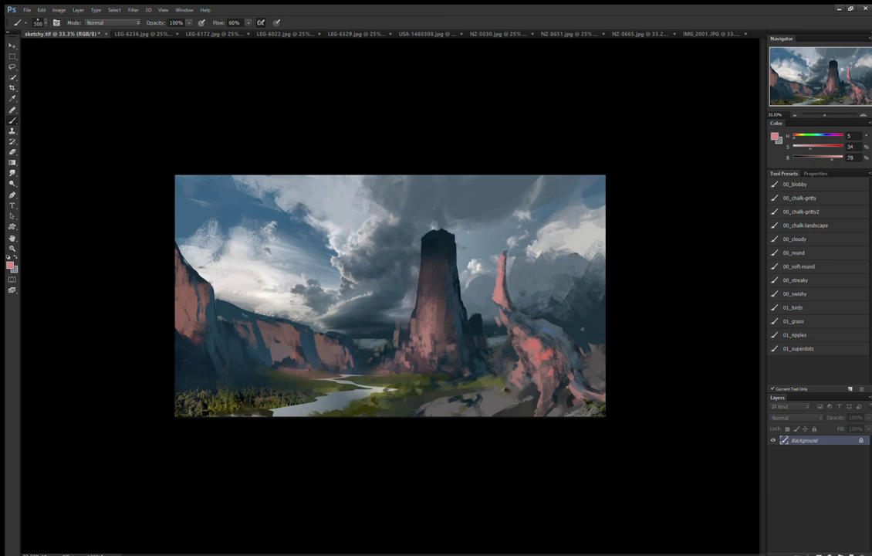
# Paint dark blue-grey strokes along the foreground ground, flip the canvas, and add Layer 1.
pyautogui.keyDown('alt'); pyautogui.click(371, 333); pyautogui.keyUp('alt')
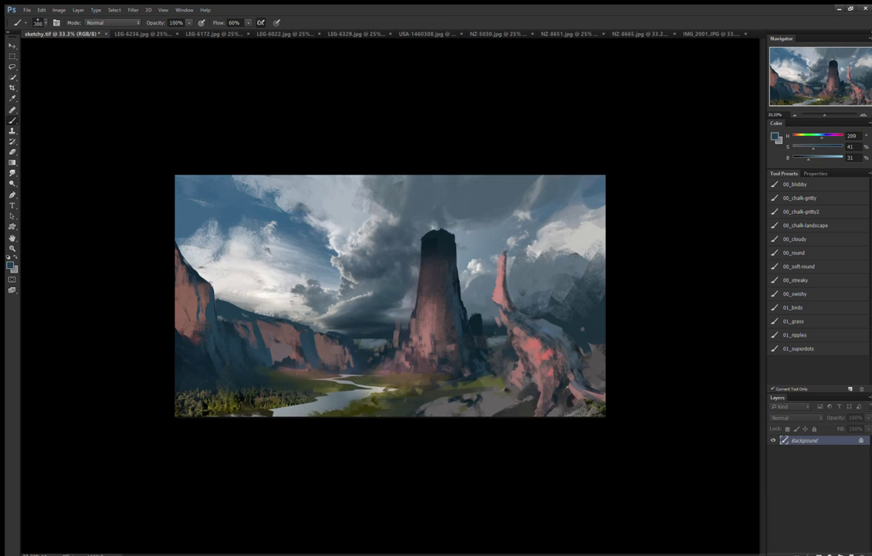
pyautogui.keyDown('alt'); pyautogui.click(433, 313); pyautogui.keyUp('alt')
pyautogui.press('[')
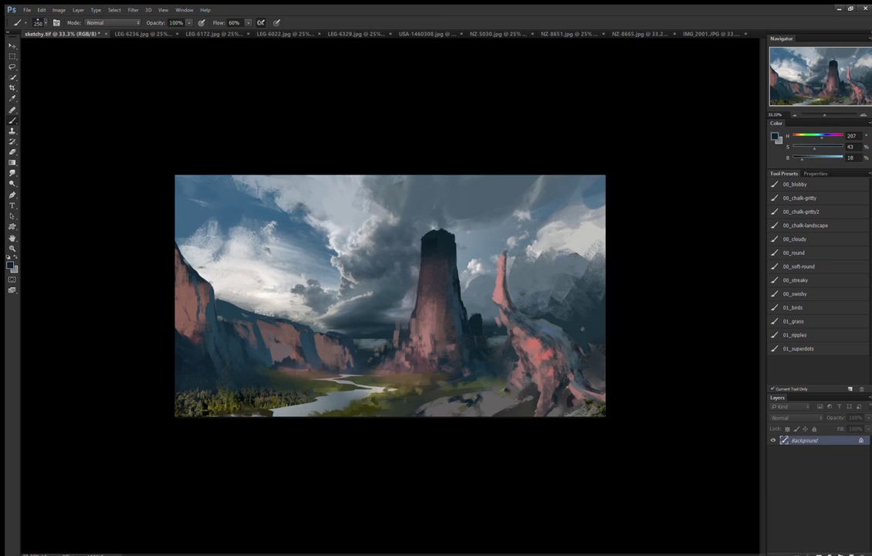
pyautogui.moveTo(451, 397); pyautogui.dragTo(474, 399)
pyautogui.keyDown('alt'); pyautogui.click(501, 386); pyautogui.keyUp('alt')
pyautogui.press('h')
pyautogui.press('h')
pyautogui.hotkey('ctrl', 'shift', 'alt', 'n')
# Paint broad dark blue-grey strokes over the upper-right sky beside the tower on Layer 1.
pyautogui.press('x')
pyautogui.press('[')
pyautogui.press('[')
pyautogui.press('[')
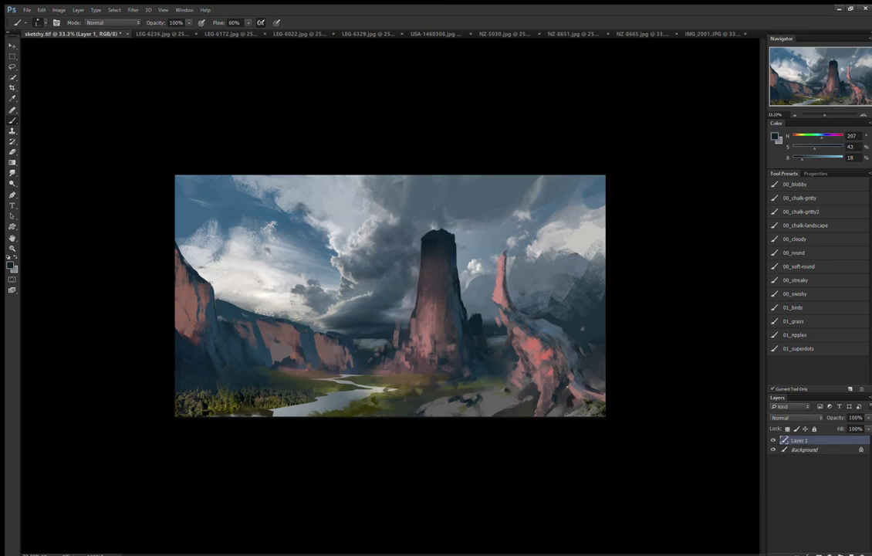
pyautogui.moveTo(575, 239); pyautogui.dragTo(544, 181)
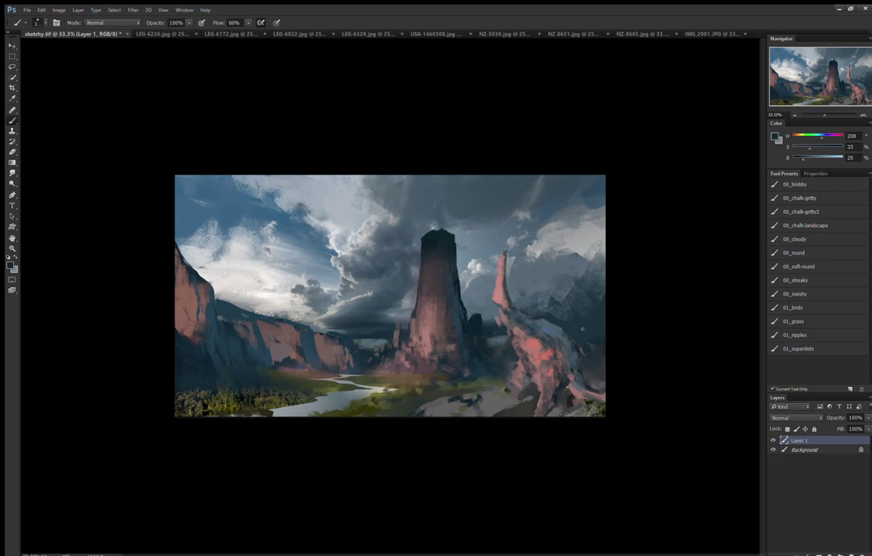
pyautogui.moveTo(479, 212); pyautogui.dragTo(532, 185)
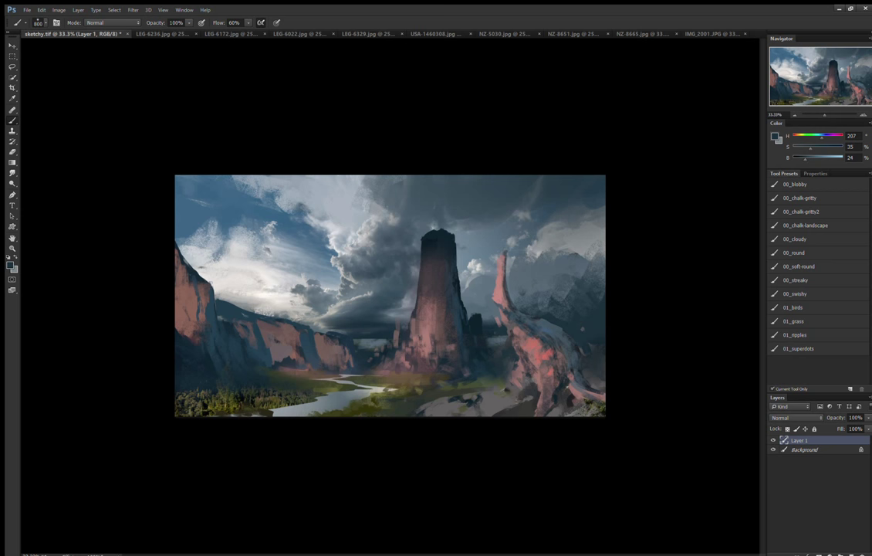
pyautogui.moveTo(459, 219); pyautogui.dragTo(556, 240)
pyautogui.moveTo(474, 336); pyautogui.dragTo(509, 363)
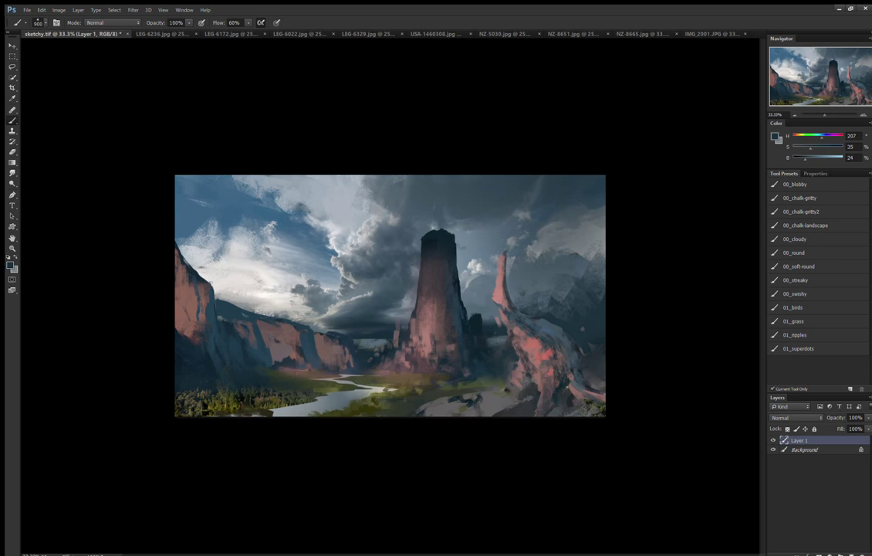
pyautogui.press('[')
pyautogui.press('[')
pyautogui.press('[')
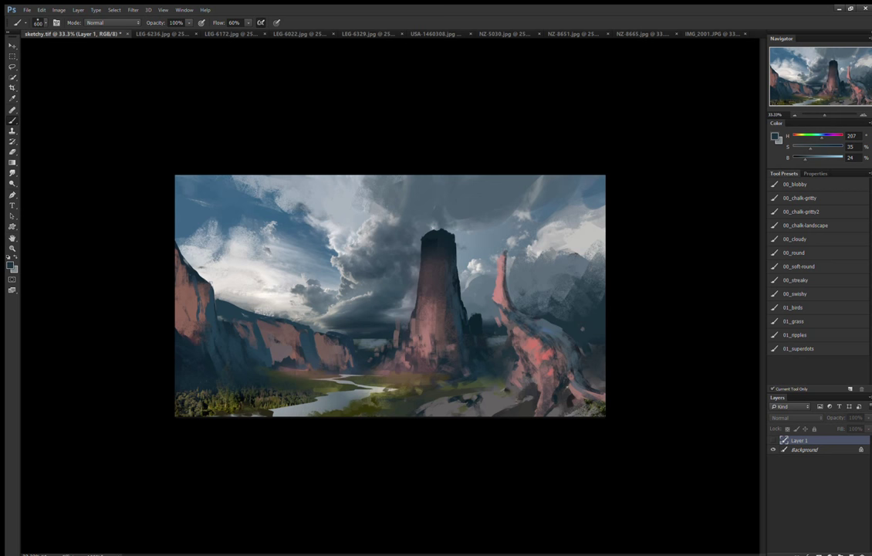
# Merge Layer 1 down and Quick Select the right pink rock up its thin spire, trimming stray ground.
pyautogui.hotkey('ctrl', 'e')
pyautogui.press('w')
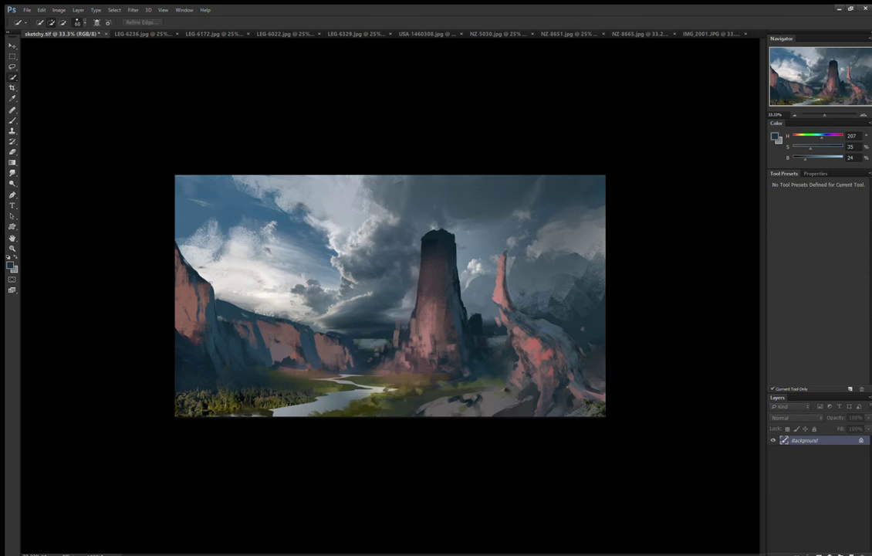
pyautogui.press(']')
pyautogui.press(']')
pyautogui.press(']')
pyautogui.press(']')
pyautogui.press(']')
pyautogui.press(']')
pyautogui.moveTo(532, 332); pyautogui.dragTo(564, 389)
pyautogui.press('[')
pyautogui.press('[')
pyautogui.press('[')
pyautogui.moveTo(516, 320); pyautogui.dragTo(500, 256)
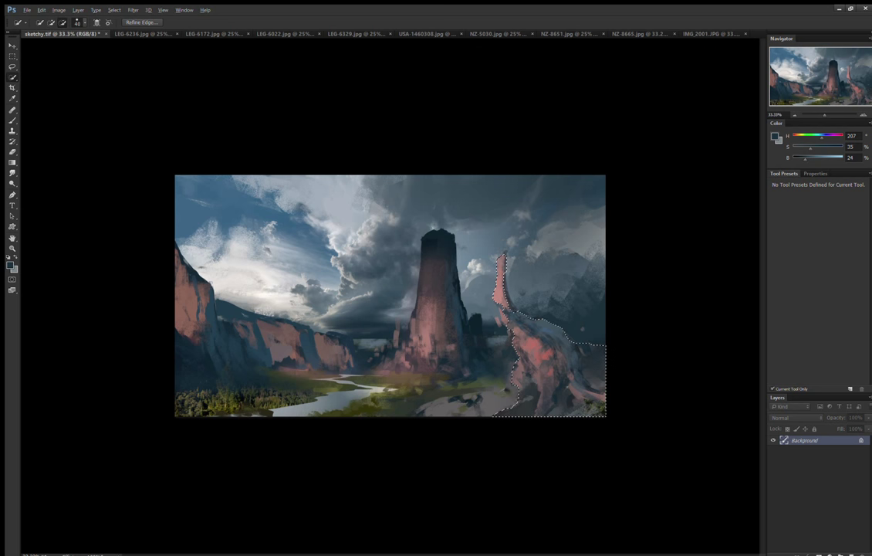
pyautogui.moveTo(505, 411); pyautogui.dragTo(519, 378)
pyautogui.moveTo(604, 379); pyautogui.dragTo(585, 348)
pyautogui.press(']')
pyautogui.press(']')
pyautogui.press(']')
# Refine the rock selection with the Lasso along its right side, lower edge and spire top.
pyautogui.press('l')
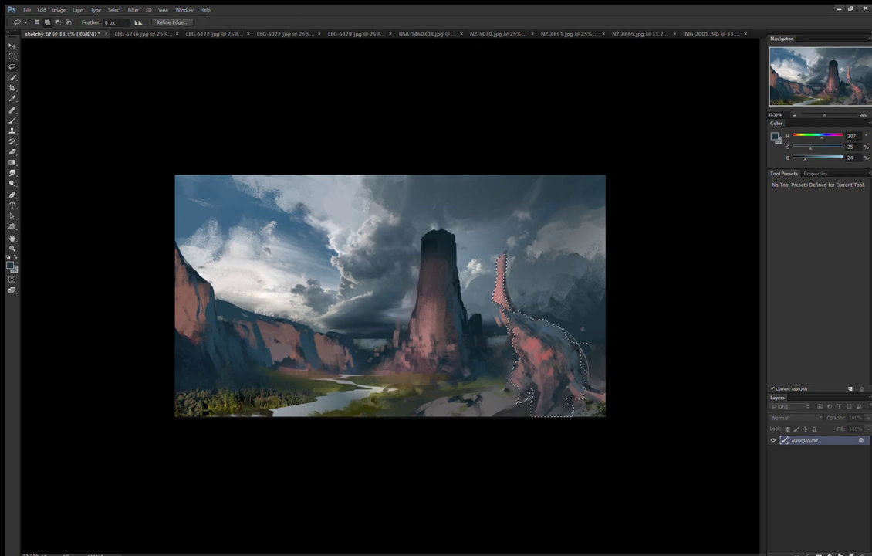
pyautogui.moveTo(580, 343); pyautogui.dragTo(582, 348)
pyautogui.moveTo(527, 398); pyautogui.dragTo(531, 413)
pyautogui.moveTo(500, 257); pyautogui.dragTo(503, 262)
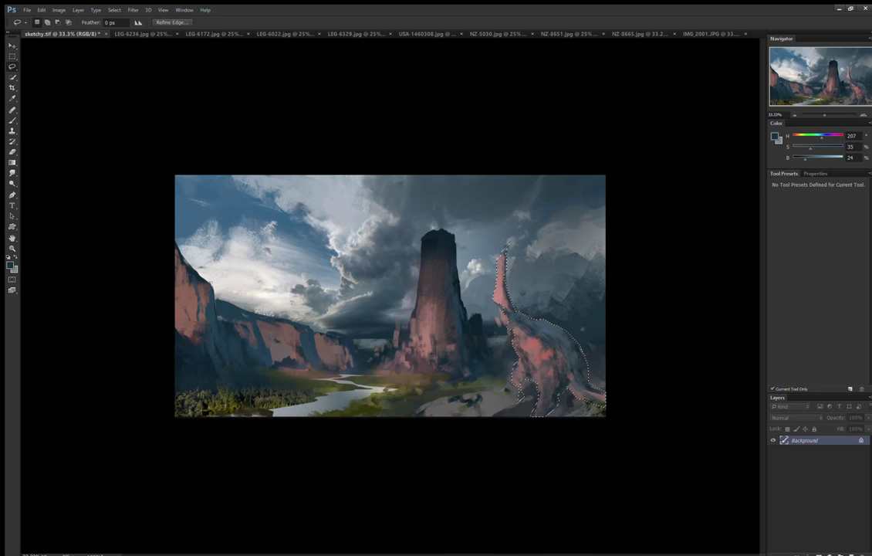
pyautogui.hotkey('ctrl', 'd')
pyautogui.press('b')
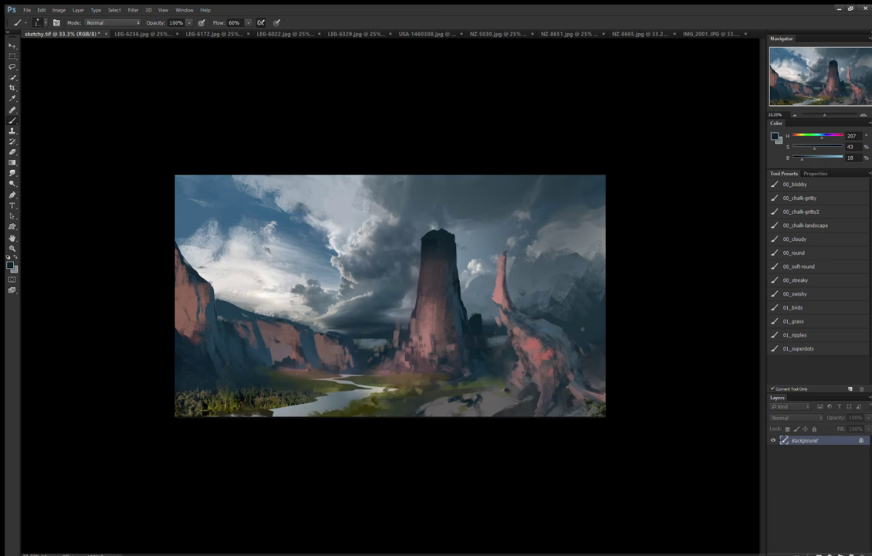
# Darken the formation's lower body, then add lighter strokes over it with a smaller brush.
pyautogui.moveTo(532, 347); pyautogui.dragTo(563, 394)
pyautogui.press('[')
pyautogui.press('[')
pyautogui.press('[')
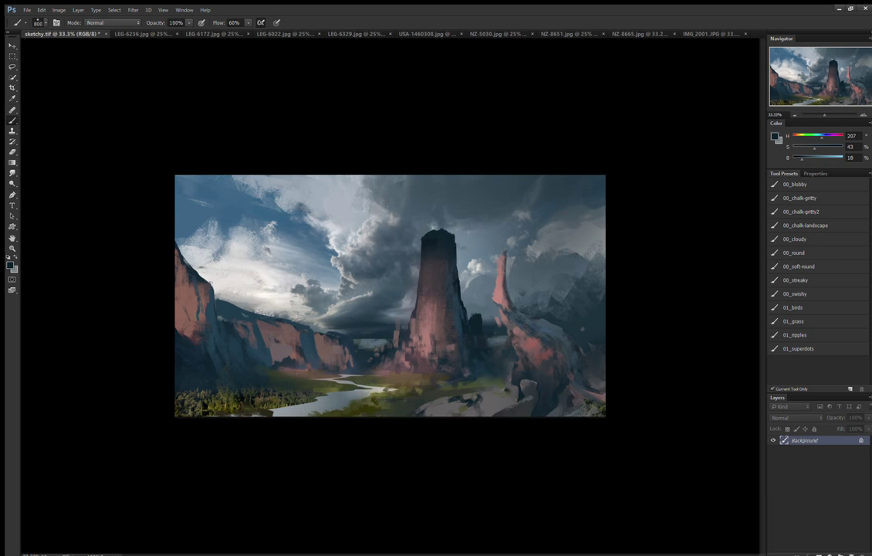
pyautogui.moveTo(509, 343)
pyautogui.mouseDown()
pyautogui.moveTo(532, 386)
pyautogui.moveTo(505, 324)
pyautogui.moveTo(533, 351)
pyautogui.mouseUp()
# Repaint the rock spire's neck in a full-brightness bright red.
pyautogui.keyDown('alt'); pyautogui.click(502, 278); pyautogui.keyUp('alt')
pyautogui.moveTo(821, 157); pyautogui.dragTo(843, 157)
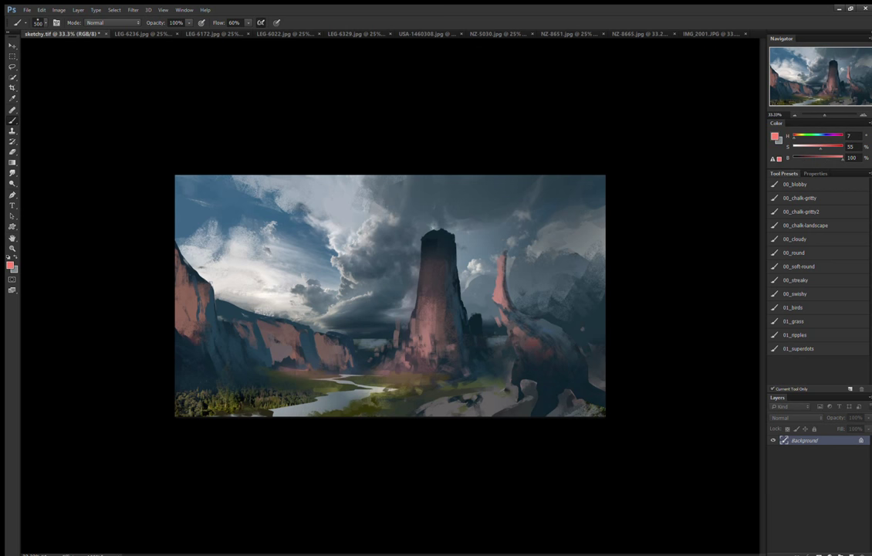
pyautogui.press('[')
pyautogui.press('[')
pyautogui.moveTo(498, 254); pyautogui.dragTo(533, 340)
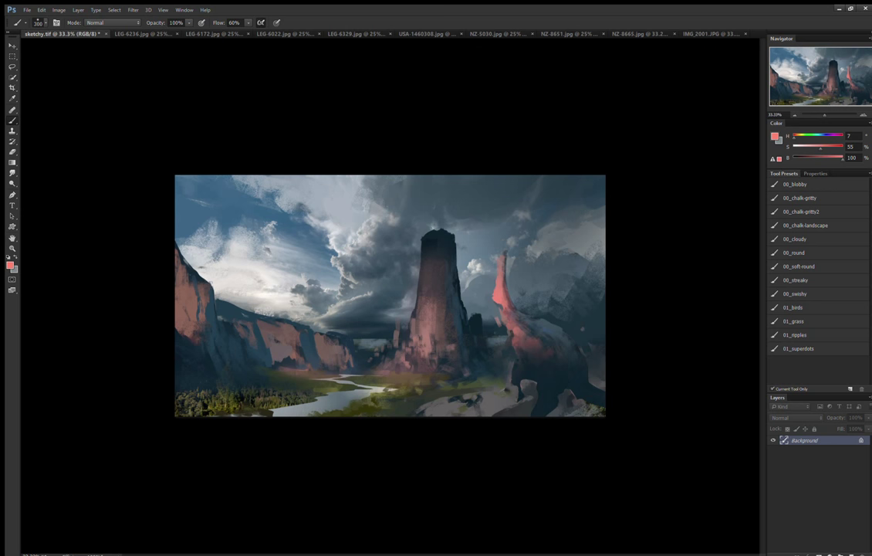
pyautogui.press(']')
pyautogui.press(']')
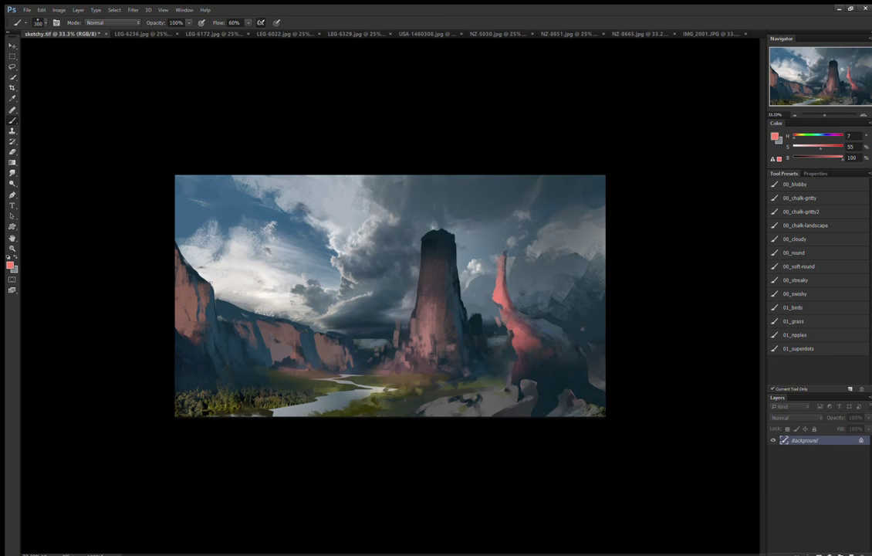
# Warm the dark lower body and add light strokes along the formation's back at 100% flow.
pyautogui.click(558, 367)
pyautogui.hotkey('shift', '0')
pyautogui.press('[')
pyautogui.press('[')
pyautogui.press('[')
pyautogui.press('[')
pyautogui.press('[')
pyautogui.press('[')
pyautogui.keyDown('alt'); pyautogui.click(475, 318); pyautogui.keyUp('alt')
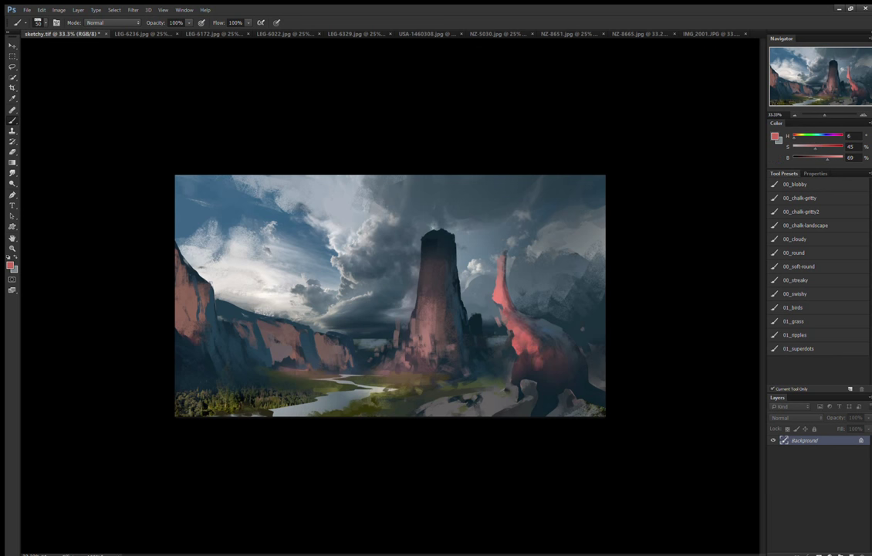
pyautogui.press(']')
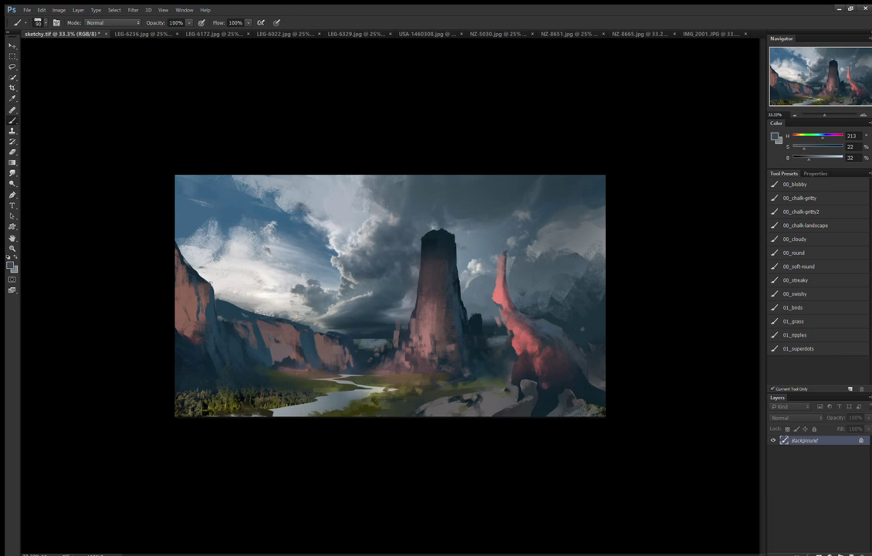
pyautogui.moveTo(586, 343); pyautogui.dragTo(575, 376)
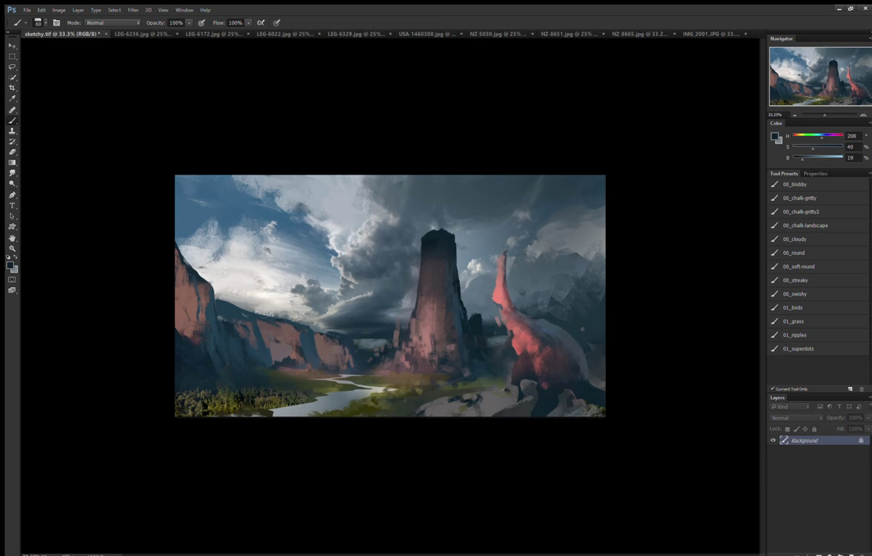
# Paint dark strokes on the foreground rock with a smaller brush.
pyautogui.press('[')
pyautogui.press('[')
pyautogui.moveTo(488, 395); pyautogui.dragTo(510, 406)
pyautogui.press('[')
pyautogui.press('[')
pyautogui.press('[')
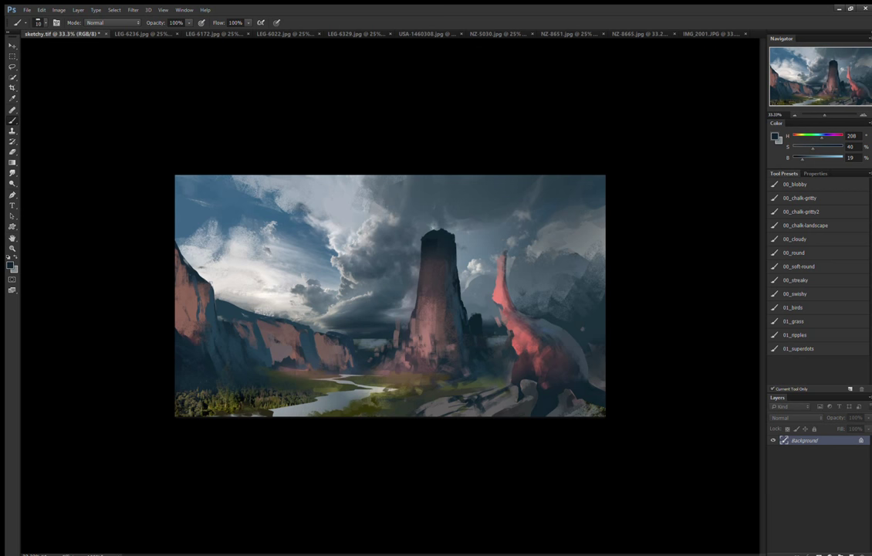
# Sample blue-greys, browns and a grey-mauve from the painting and add a small dark dab mid-distance.
pyautogui.press(']')
pyautogui.press(']')
pyautogui.press(']')
pyautogui.keyDown('alt'); pyautogui.click(540, 278); pyautogui.keyUp('alt')
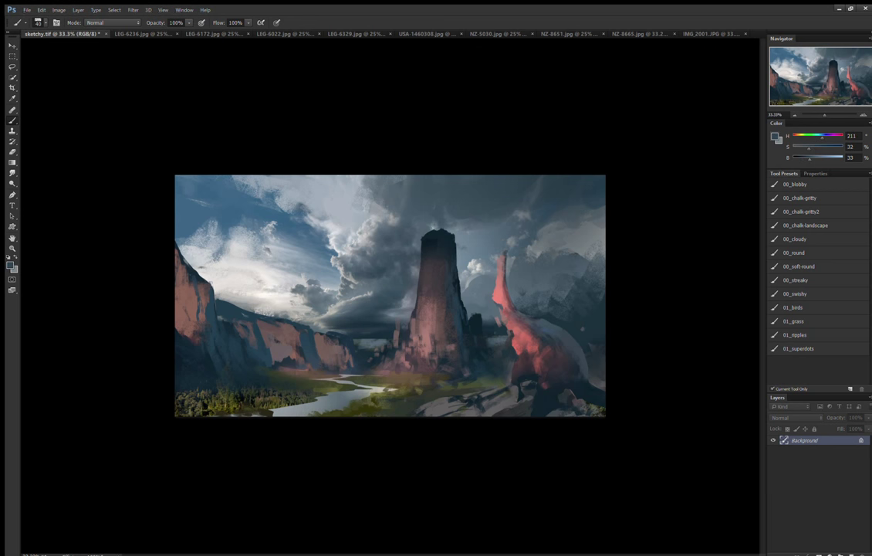
pyautogui.keyDown('alt'); pyautogui.click(541, 308); pyautogui.keyUp('alt')
pyautogui.keyDown('alt'); pyautogui.click(303, 330); pyautogui.keyUp('alt')
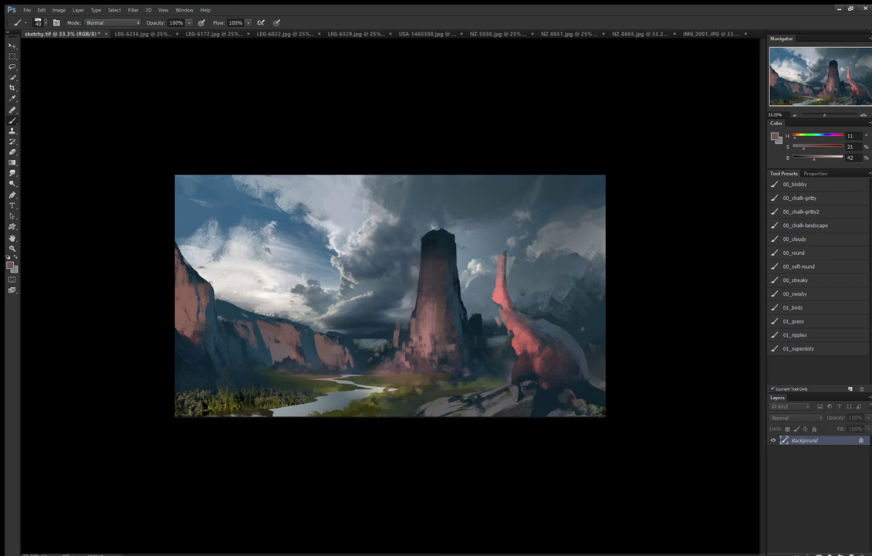
pyautogui.keyDown('alt'); pyautogui.click(260, 311); pyautogui.keyUp('alt')
pyautogui.keyDown('alt'); pyautogui.click(369, 300); pyautogui.keyUp('alt')
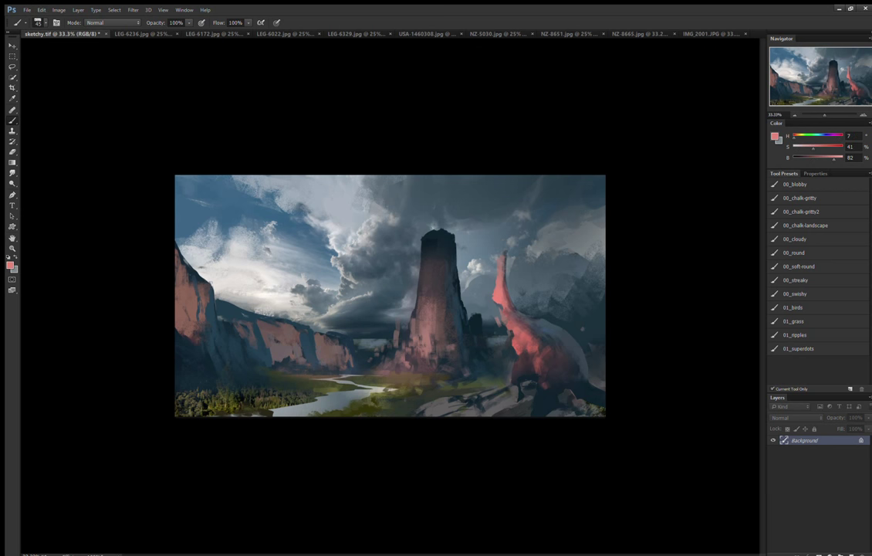
pyautogui.press(']')
pyautogui.press(']')
pyautogui.press(']')
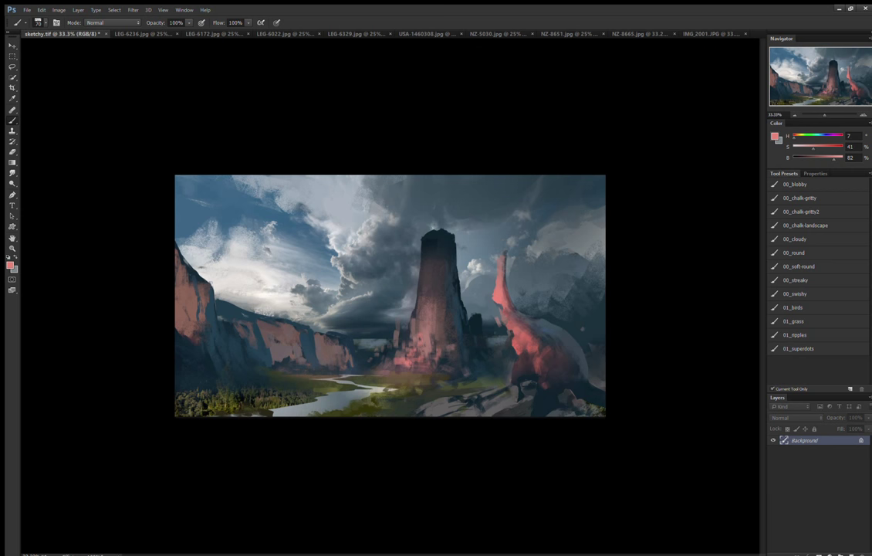
pyautogui.keyDown('alt'); pyautogui.click(354, 328); pyautogui.keyUp('alt')
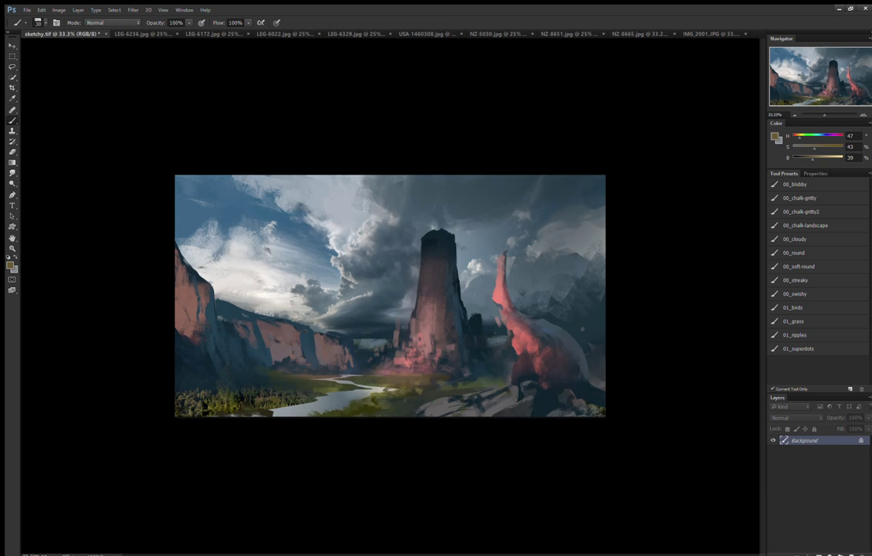
pyautogui.press('[')
pyautogui.press(']')
pyautogui.keyDown('alt'); pyautogui.click(342, 327); pyautogui.keyUp('alt')
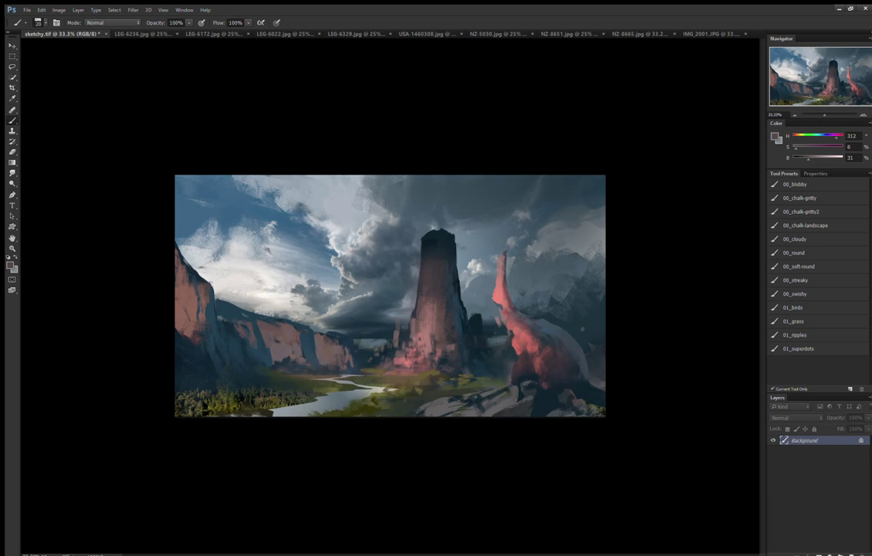
pyautogui.moveTo(345, 314); pyautogui.dragTo(355, 316)
# Sample blue-grey and light grey cloud colours and add light grey strokes to the low clouds.
pyautogui.keyDown('alt'); pyautogui.click(347, 316); pyautogui.keyUp('alt')
pyautogui.press(']')
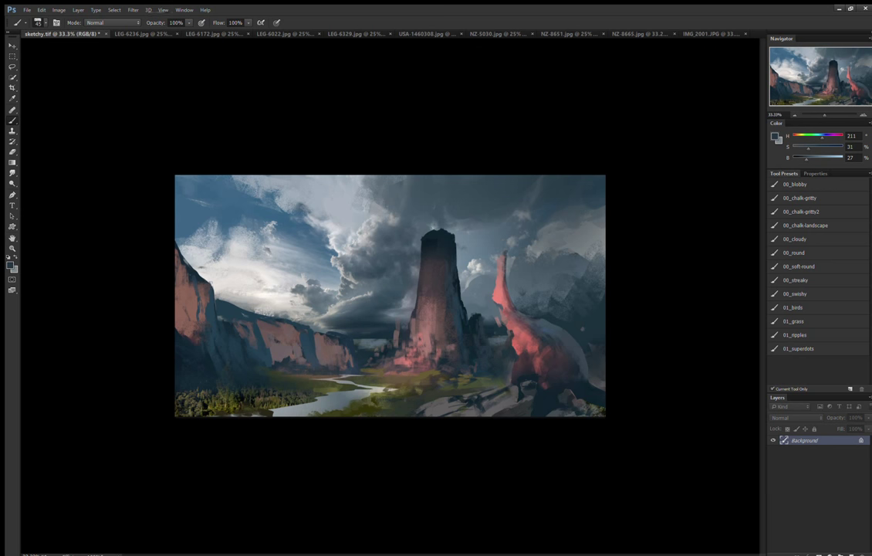
pyautogui.keyDown('alt'); pyautogui.click(427, 318); pyautogui.keyUp('alt')
pyautogui.press('[')
pyautogui.press('[')
pyautogui.press('[')
pyautogui.press('[')
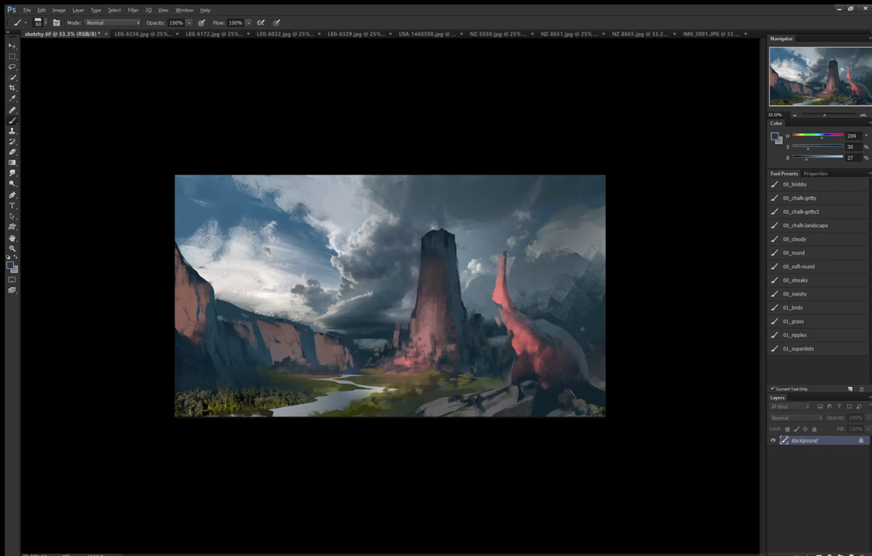
pyautogui.press(']')
pyautogui.keyDown('alt'); pyautogui.click(311, 303); pyautogui.keyUp('alt')
pyautogui.press('[')
pyautogui.keyDown('alt'); pyautogui.click(311, 303); pyautogui.keyUp('alt')
pyautogui.press('[')
pyautogui.moveTo(258, 284); pyautogui.dragTo(270, 287)
# Paint a small red upright figure in the foreground with a small brush.
pyautogui.press(']')
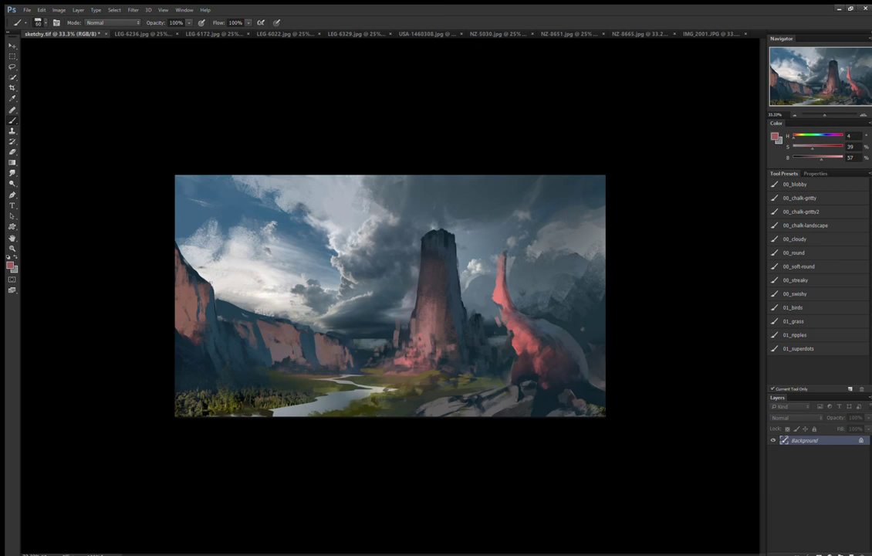
pyautogui.press('[')
pyautogui.moveTo(449, 402)
pyautogui.mouseDown()
pyautogui.moveTo(449, 378)
pyautogui.moveTo(454, 383)
pyautogui.mouseUp()
pyautogui.keyDown('alt'); pyautogui.click(399, 329); pyautogui.keyUp('alt')
# Widen the red foreground figure with another red stroke.
pyautogui.press('x')
pyautogui.press(']')
pyautogui.moveTo(455, 381); pyautogui.dragTo(456, 401)
pyautogui.press(']')
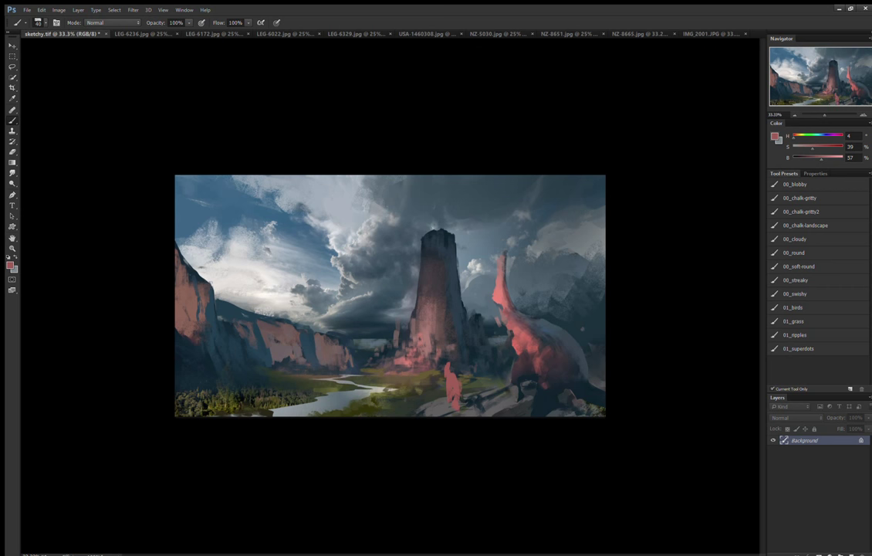
pyautogui.press('[')
# Sample dark blue-greys and add a small dark mark near the spire's base.
pyautogui.keyDown('alt'); pyautogui.click(398, 361); pyautogui.keyUp('alt')
pyautogui.press(']')
pyautogui.press(']')
pyautogui.press(']')
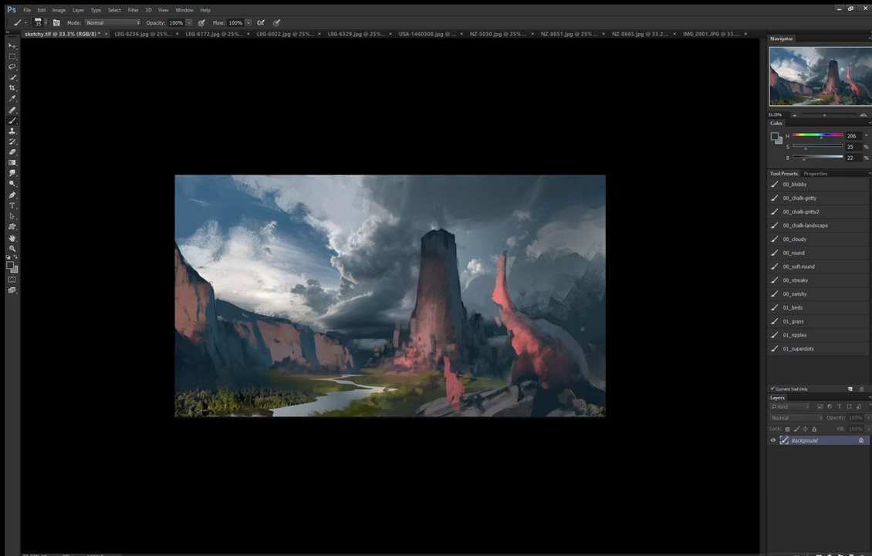
pyautogui.keyDown('alt'); pyautogui.click(385, 340); pyautogui.keyUp('alt')
pyautogui.press('[')
pyautogui.press('[')
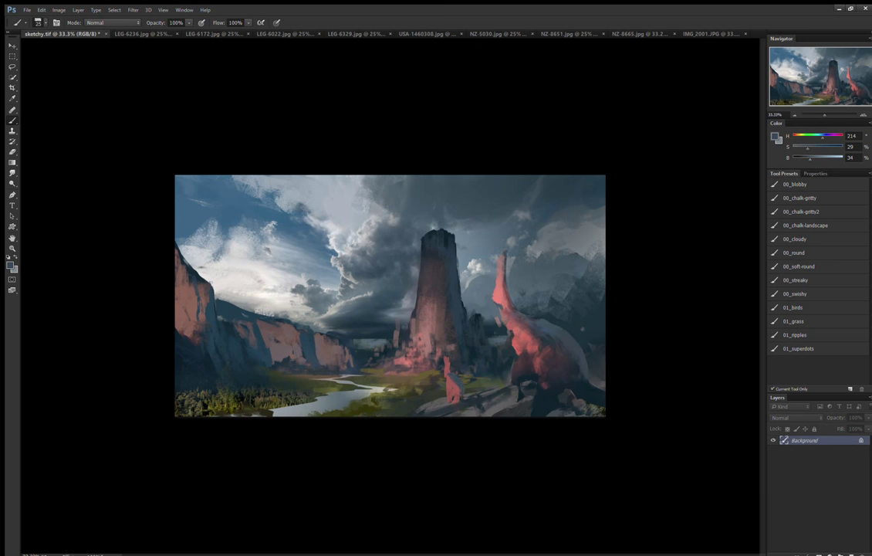
pyautogui.moveTo(395, 316); pyautogui.dragTo(395, 326)
# Alternate between the reddish and dark blue colours while resizing the brush.
pyautogui.press('x')
pyautogui.press('[')
pyautogui.press('x')
pyautogui.press(']')
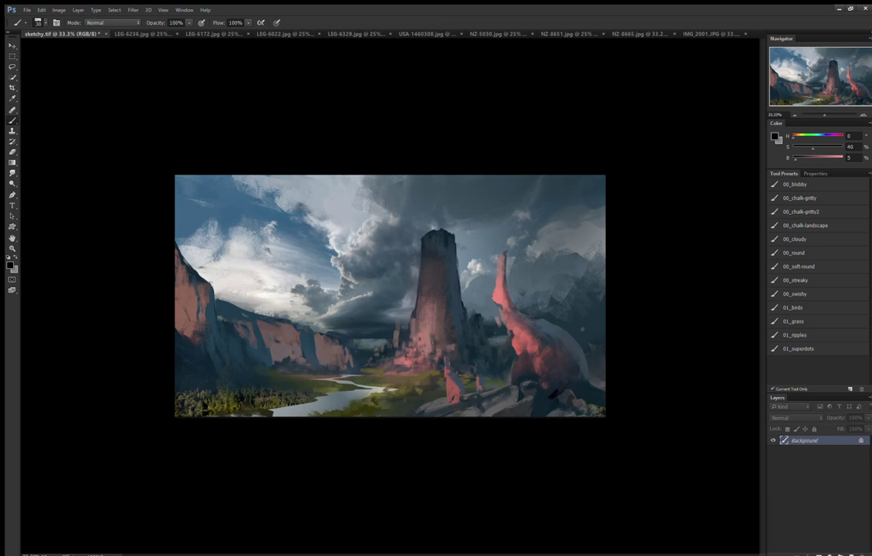
# Dab dark marks onto the pink rock's foot, leg and body.
pyautogui.press(']')
pyautogui.moveTo(571, 399); pyautogui.dragTo(580, 409)
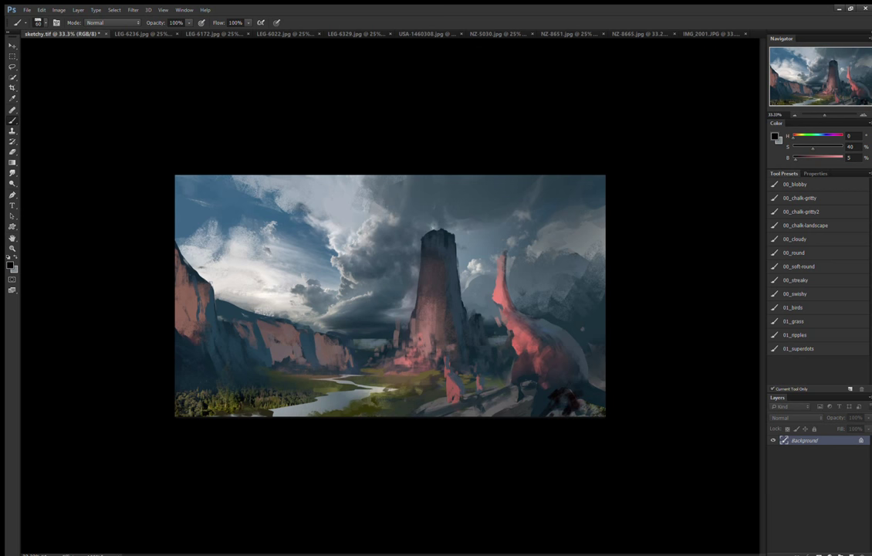
pyautogui.press('[')
pyautogui.moveTo(526, 350)
pyautogui.mouseDown()
pyautogui.moveTo(529, 363)
pyautogui.moveTo(531, 355)
pyautogui.mouseUp()
pyautogui.moveTo(552, 330); pyautogui.dragTo(561, 336)
pyautogui.press('[')
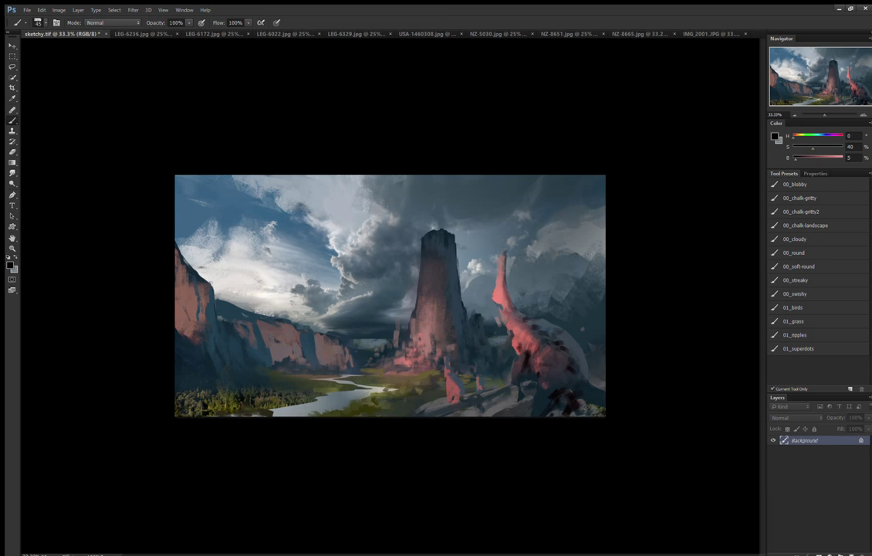
pyautogui.press('[')
# Touch pink onto the neck's left edge, then speckle near-black across body, neck and right edge.
pyautogui.keyDown('alt'); pyautogui.click(436, 332); pyautogui.keyUp('alt')
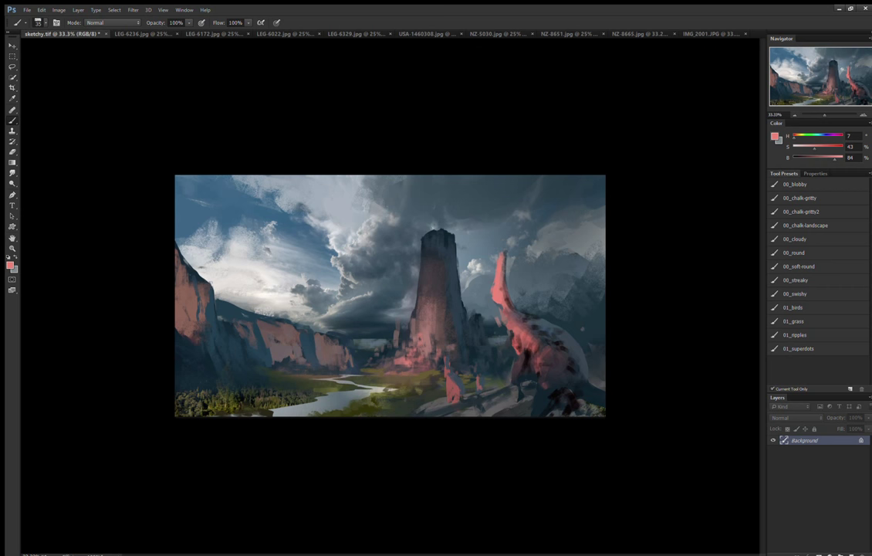
pyautogui.click(491, 293)
pyautogui.press(']')
pyautogui.keyDown('alt'); pyautogui.click(497, 364); pyautogui.keyUp('alt')
pyautogui.moveTo(502, 366)
pyautogui.mouseDown()
pyautogui.moveTo(532, 361)
pyautogui.moveTo(531, 341)
pyautogui.mouseUp()
pyautogui.press(']')
pyautogui.press(']')
pyautogui.press(']')
pyautogui.moveTo(589, 373); pyautogui.dragTo(602, 382)
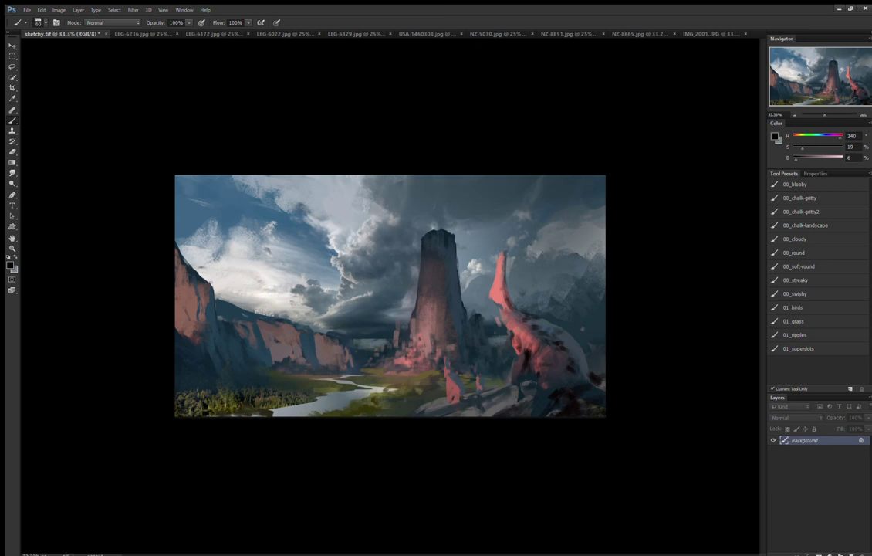
# Sample a bluish grey, switch to light grey, and adjust the brush size.
pyautogui.keyDown('alt'); pyautogui.click(556, 262); pyautogui.keyUp('alt')
pyautogui.press('x')
pyautogui.press('[')
pyautogui.press('[')
pyautogui.press(']')
pyautogui.press(']')
pyautogui.press(']')
pyautogui.press(']')
pyautogui.press(']')
pyautogui.press(']')
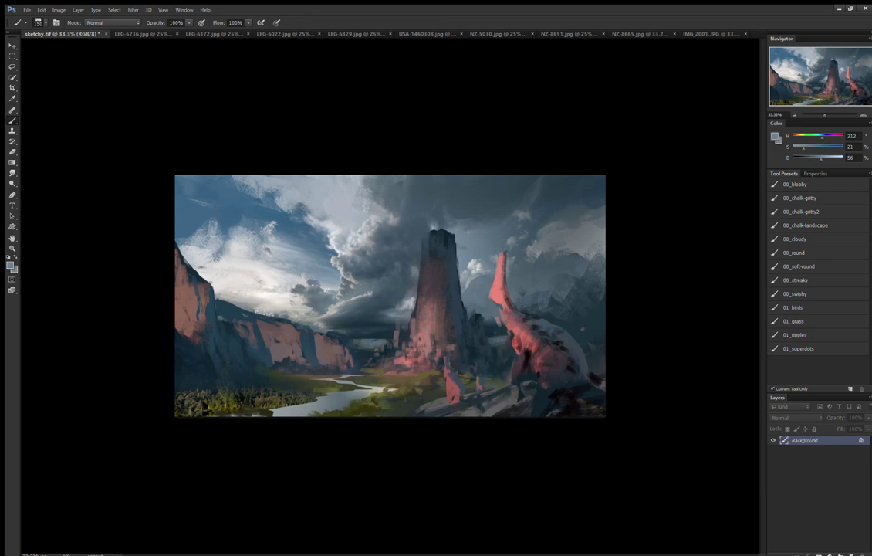
# Sample dark cloud blues and darken the top of the rock spire.
pyautogui.keyDown('alt'); pyautogui.click(386, 197); pyautogui.keyUp('alt')
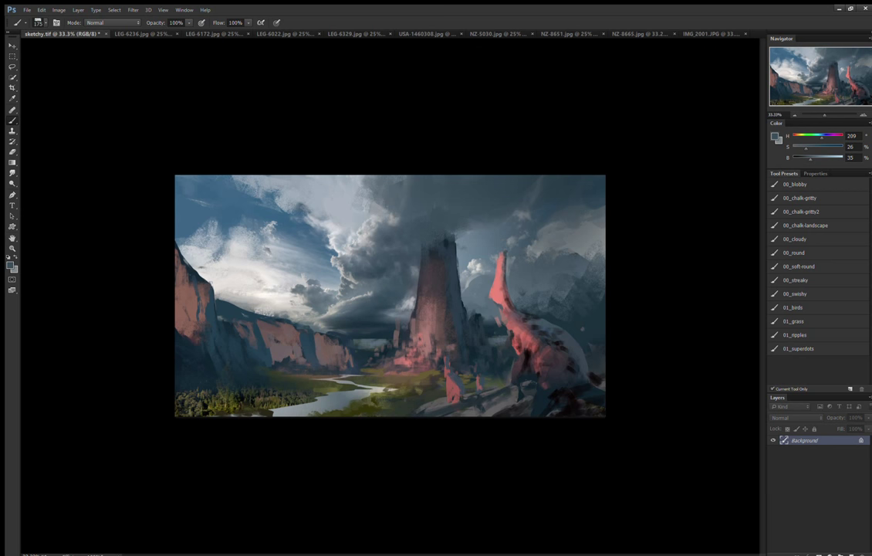
pyautogui.keyDown('alt'); pyautogui.click(393, 209); pyautogui.keyUp('alt')
pyautogui.moveTo(416, 208); pyautogui.dragTo(426, 228)
# Sample mid and dark cloud blue-greys and blend the spire's top into the storm clouds.
pyautogui.keyDown('alt'); pyautogui.click(416, 216); pyautogui.keyUp('alt')
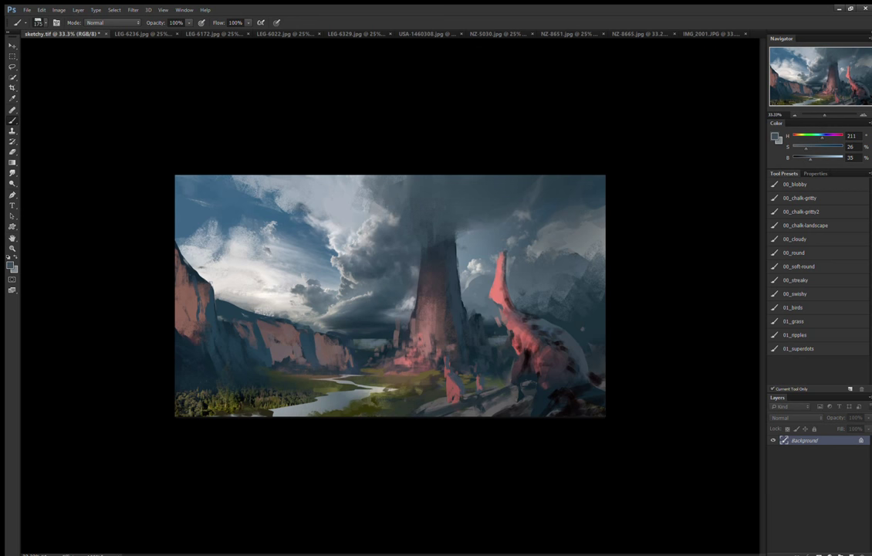
pyautogui.press('[')
pyautogui.press('[')
pyautogui.press('[')
pyautogui.press('[')
pyautogui.press('[')
pyautogui.press('[')
pyautogui.press('[')
pyautogui.keyDown('alt'); pyautogui.click(432, 270); pyautogui.keyUp('alt')
pyautogui.press(']')
pyautogui.press(']')
pyautogui.keyDown('alt'); pyautogui.click(375, 199); pyautogui.keyUp('alt')
pyautogui.press(']')
pyautogui.press('[')
pyautogui.press('[')
pyautogui.press('[')
pyautogui.press(']')
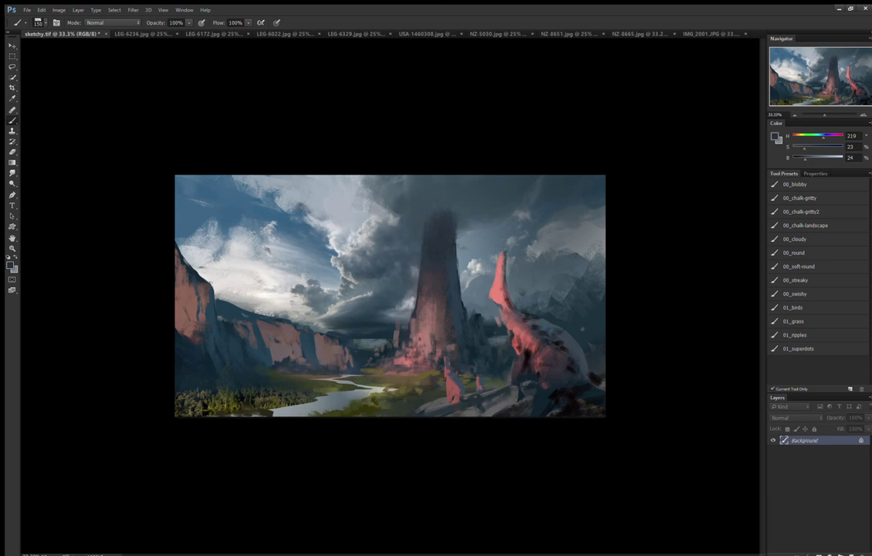
pyautogui.keyDown('alt'); pyautogui.click(432, 220); pyautogui.keyUp('alt')
pyautogui.press('[')
pyautogui.press('[')
pyautogui.press('[')
pyautogui.press(']')
pyautogui.press(']')
pyautogui.press(']')
pyautogui.moveTo(448, 210); pyautogui.dragTo(443, 199)
# With a small brush, sample olive and blue-grey and add a short dark vertical stroke.
pyautogui.press('[')
pyautogui.press('[')
pyautogui.press('[')
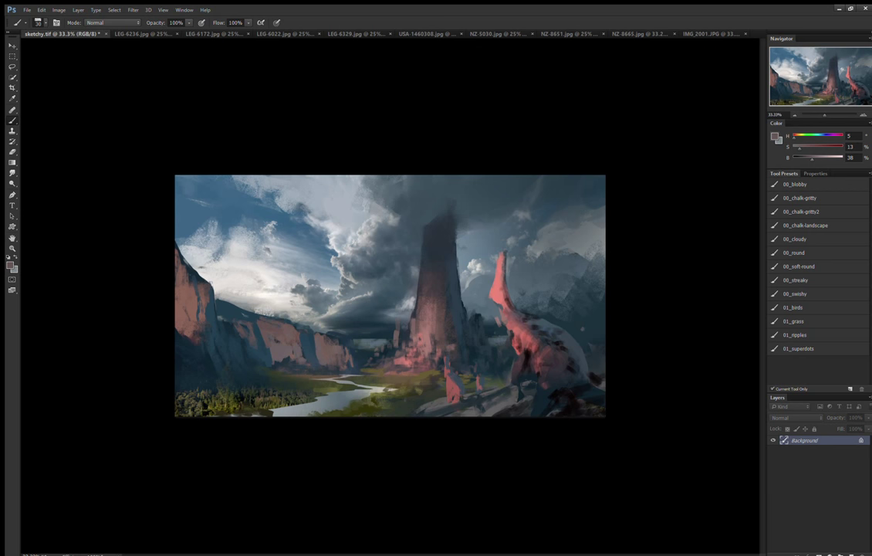
pyautogui.keyDown('alt'); pyautogui.click(236, 366); pyautogui.keyUp('alt')
pyautogui.keyDown('alt'); pyautogui.click(255, 339); pyautogui.keyUp('alt')
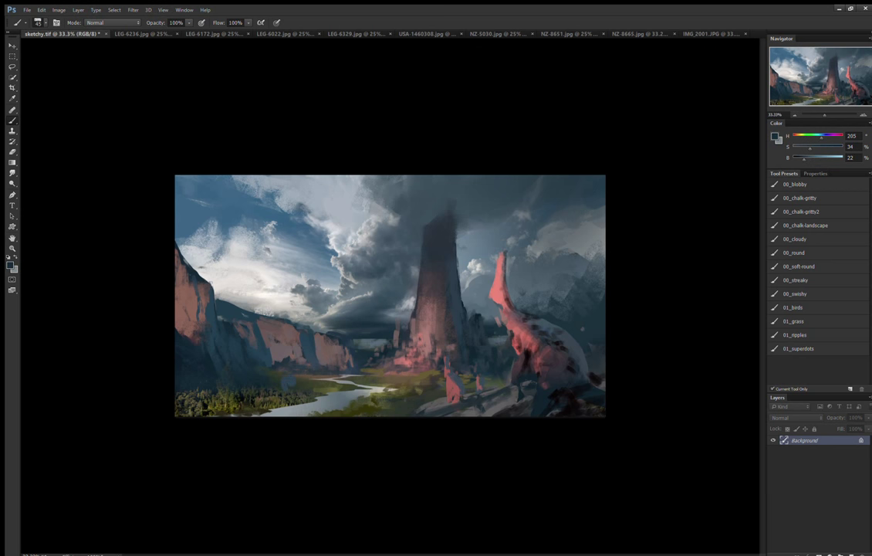
pyautogui.press(']')
pyautogui.press('[')
pyautogui.moveTo(373, 378); pyautogui.dragTo(375, 389)
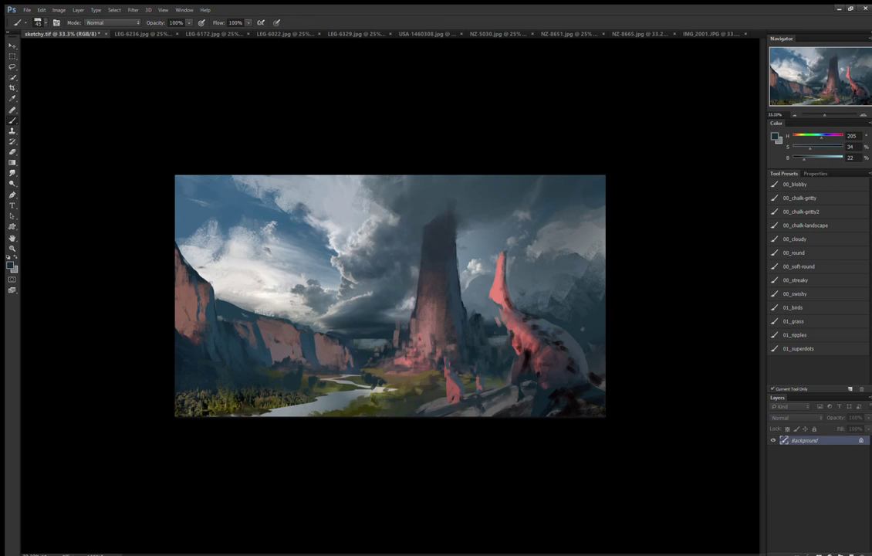
# Dab near-white into the upper-left sky and darken the area around the pink rock's neck.
pyautogui.keyDown('alt'); pyautogui.click(202, 246); pyautogui.keyUp('alt')
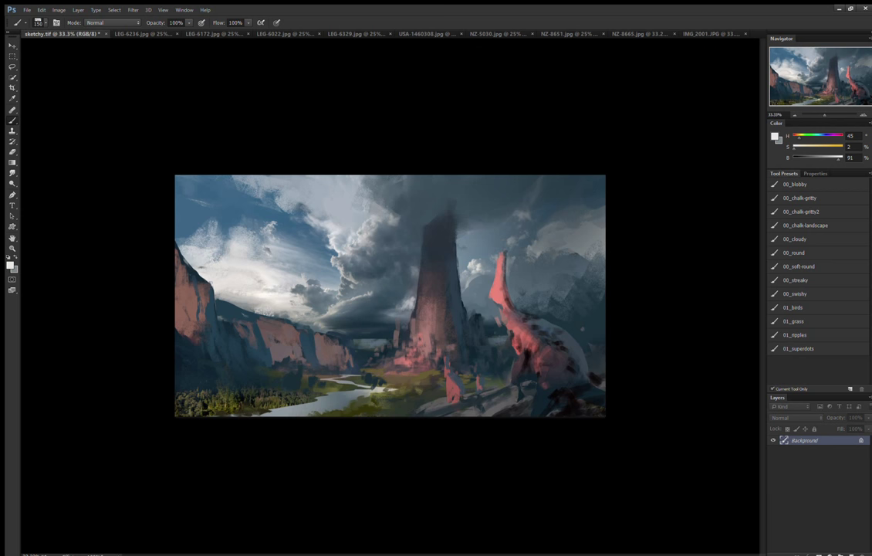
pyautogui.click(188, 225)
pyautogui.keyDown('alt'); pyautogui.click(193, 203); pyautogui.keyUp('alt')
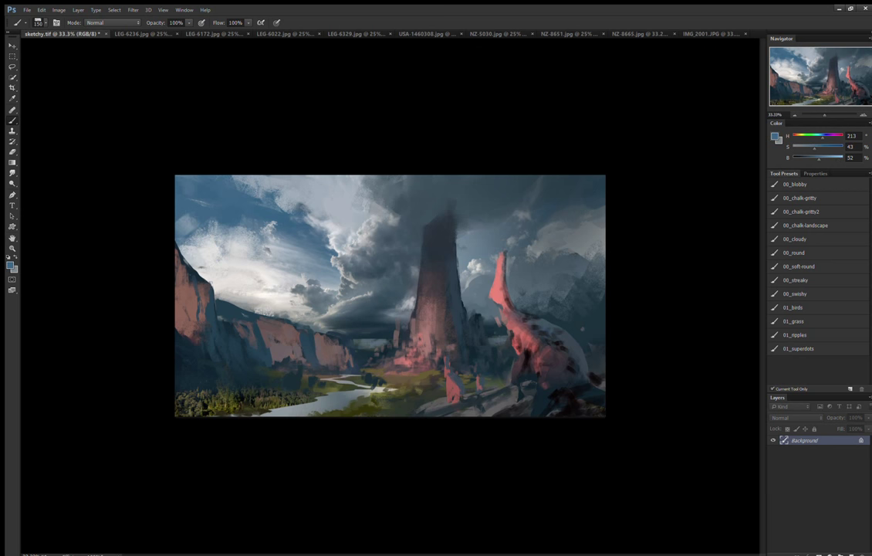
pyautogui.press('[')
pyautogui.keyDown('alt'); pyautogui.click(215, 197); pyautogui.keyUp('alt')
pyautogui.moveTo(519, 241); pyautogui.dragTo(500, 222)
# Switch to a large soft round brush at lower flow and sample several blue-greys for haze.
pyautogui.keyDown('alt'); pyautogui.click(533, 347); pyautogui.keyUp('alt')
pyautogui.click(799, 266)
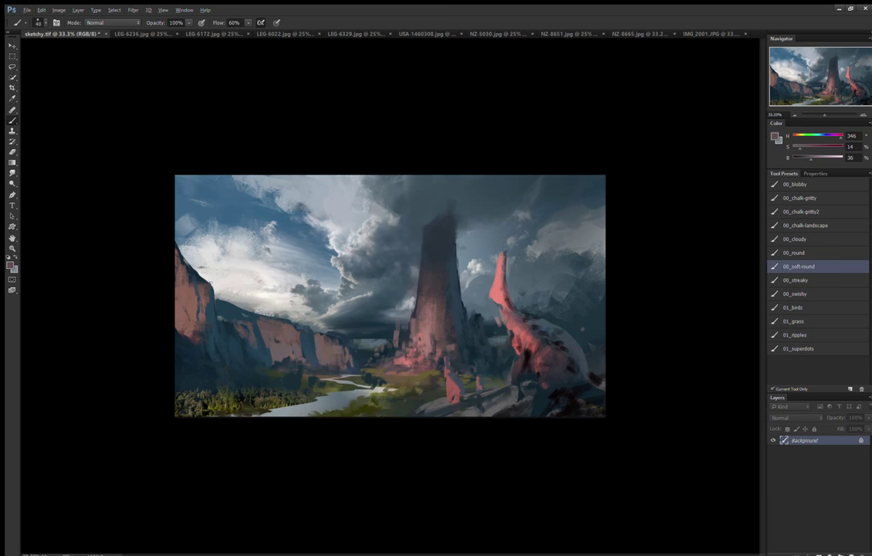
pyautogui.press(']')
pyautogui.press(']')
pyautogui.press(']')
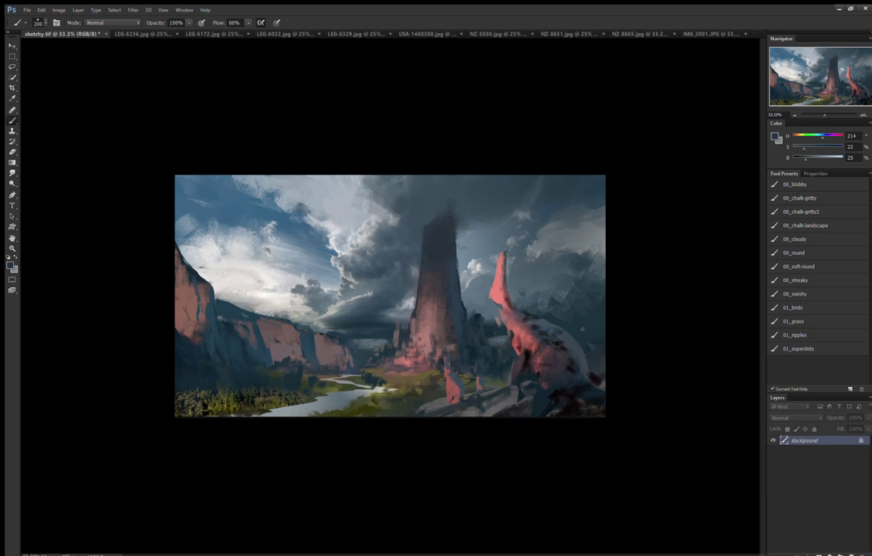
pyautogui.keyDown('alt'); pyautogui.click(328, 304); pyautogui.keyUp('alt')
pyautogui.press(']')
pyautogui.keyDown('alt'); pyautogui.click(422, 284); pyautogui.keyUp('alt')
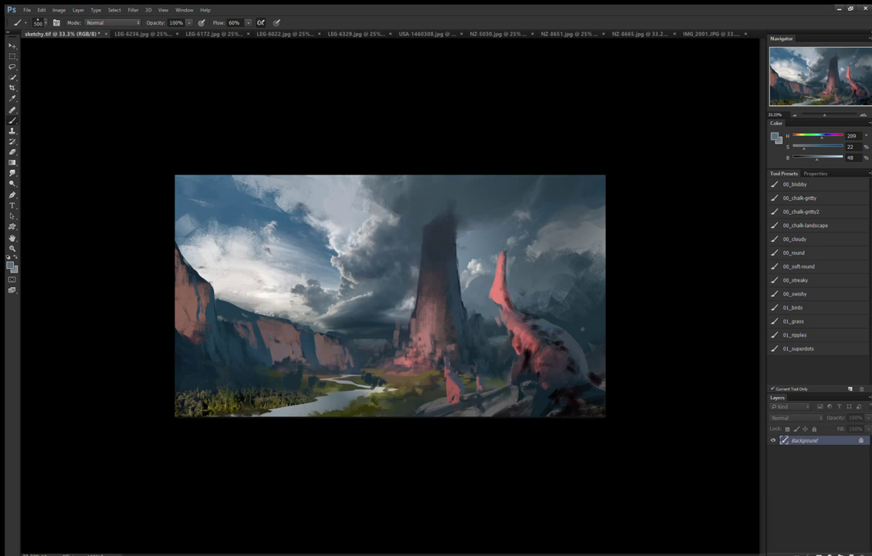
pyautogui.press('[')
pyautogui.press('[')
pyautogui.press('[')
pyautogui.press(']')
pyautogui.press(']')
pyautogui.press(']')
pyautogui.keyDown('alt'); pyautogui.click(324, 343); pyautogui.keyUp('alt')
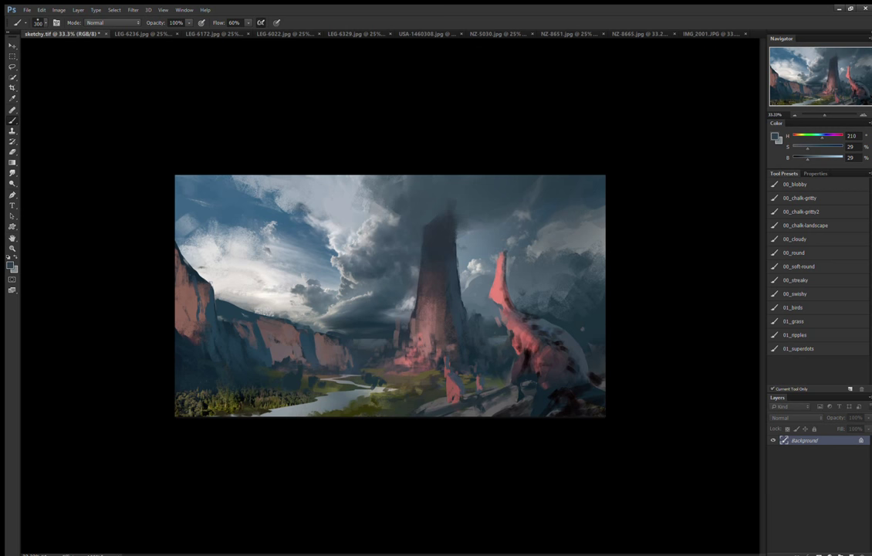
pyautogui.keyDown('alt'); pyautogui.click(362, 255); pyautogui.keyUp('alt')
# Mix a light pink for the spire's glow, then swap back to the dark blue-grey.
pyautogui.keyDown('alt'); pyautogui.click(498, 278); pyautogui.keyUp('alt')
pyautogui.keyDown('alt'); pyautogui.click(432, 309); pyautogui.keyUp('alt')
pyautogui.moveTo(824, 158); pyautogui.dragTo(842, 157)
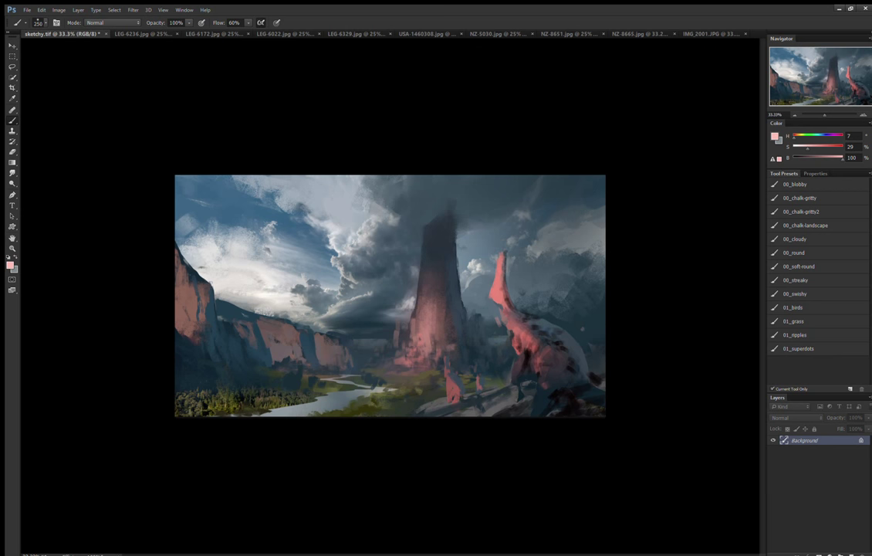
pyautogui.press('x')
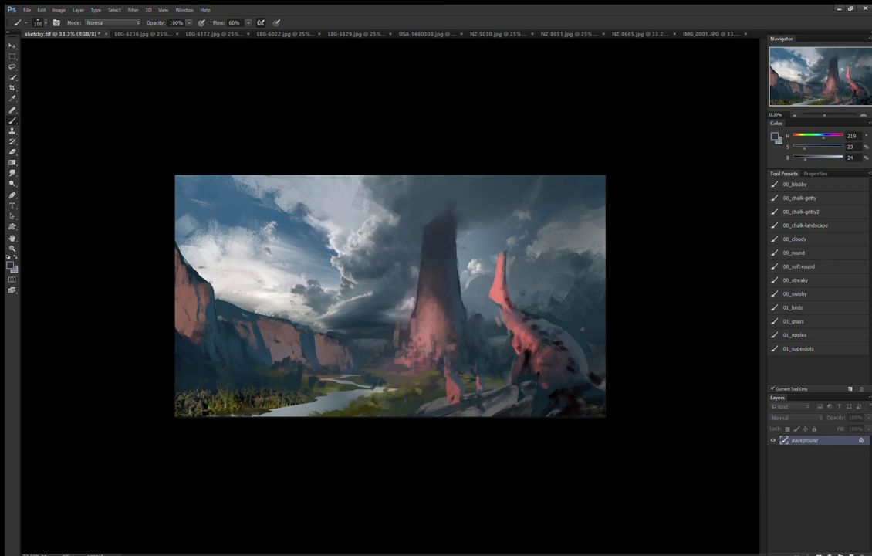
pyautogui.press('[')
pyautogui.press(']')
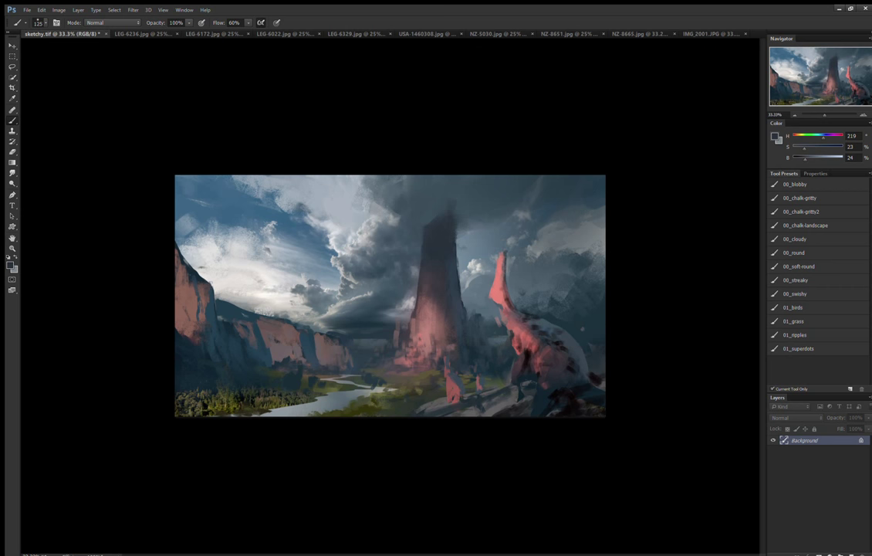